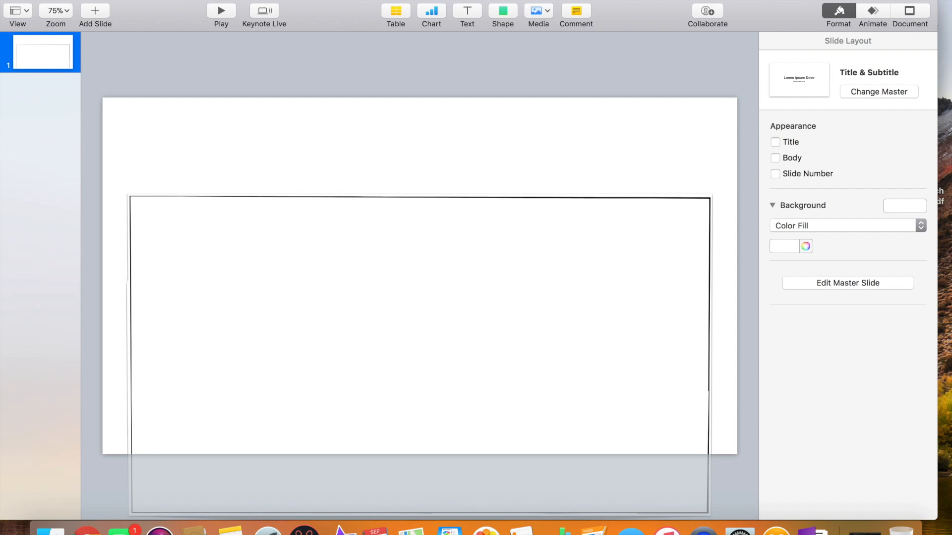
Step: Insert the pink, glitter and marble image from the 1MY CLIP ART folder and fit it over the slide's left half
{"action": "left_click", "coordinate": [151, 1]}
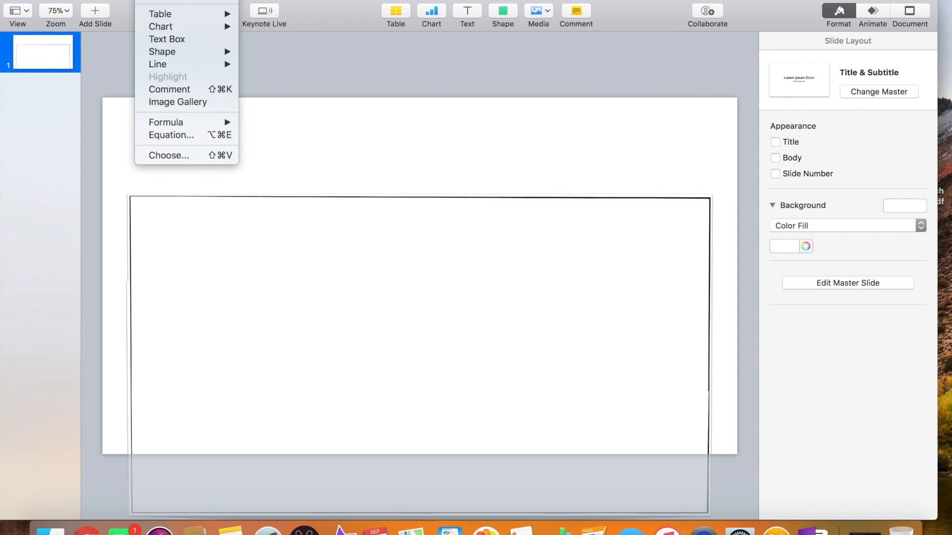
{"action": "left_click", "coordinate": [177, 157]}
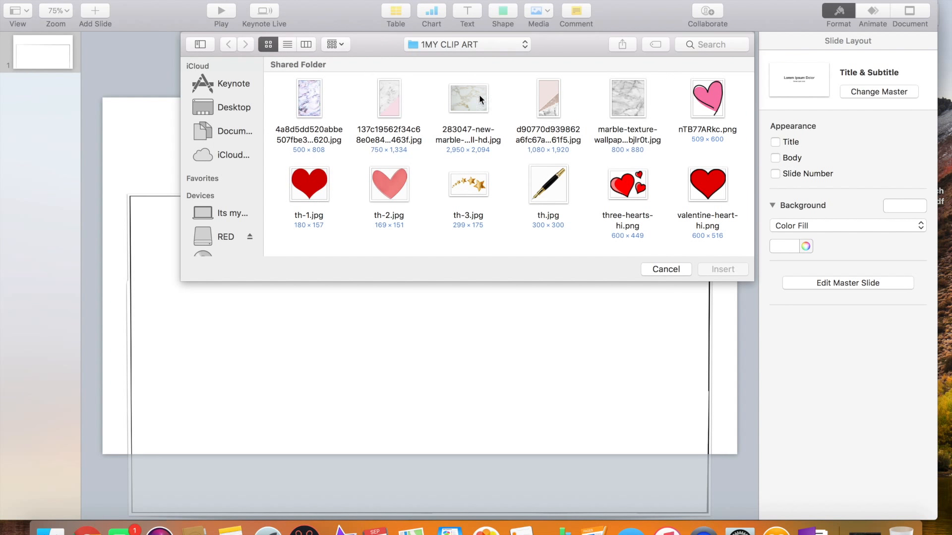
{"action": "double_click", "coordinate": [555, 88]}
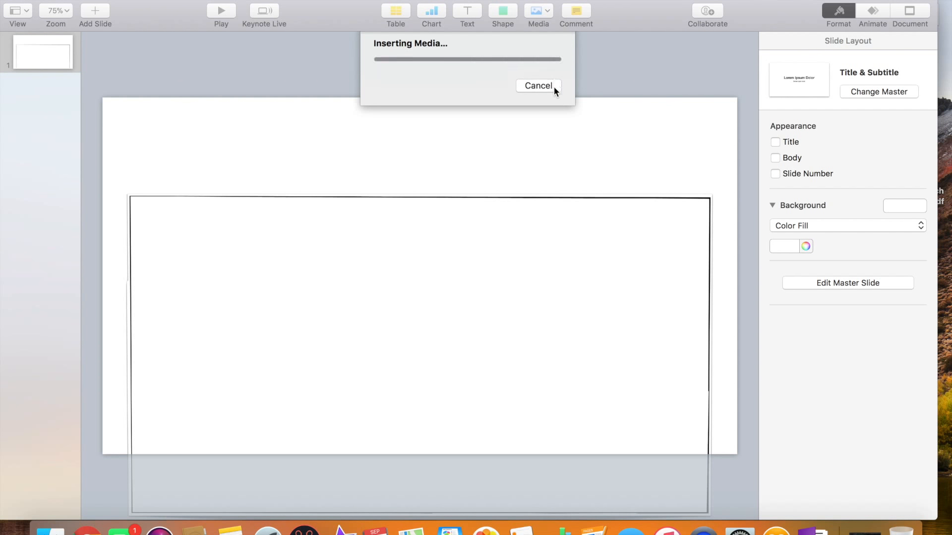
{"action": "left_click_drag", "start_coordinate": [521, 98], "coordinate": [755, 52]}
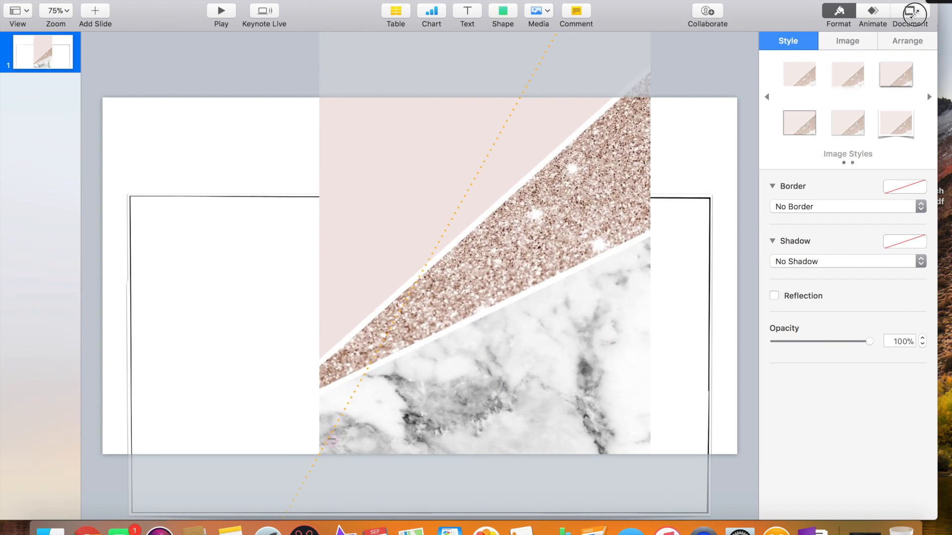
{"action": "left_click", "coordinate": [681, 102]}
{"action": "left_click_drag", "start_coordinate": [667, 98], "coordinate": [414, 136]}
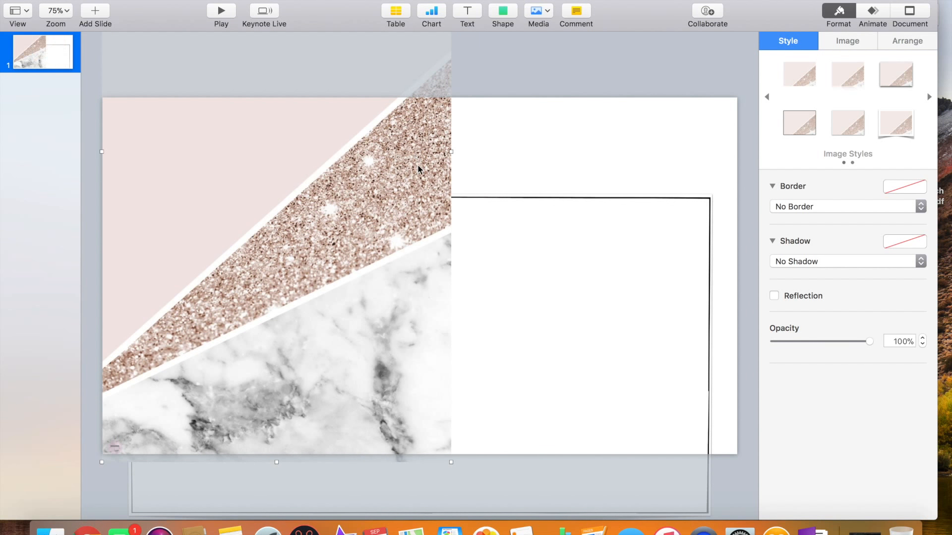
Step: Duplicate the marble image, place the copy over the slide's right half and rotate it to about 202°
{"action": "key", "text": "super+v"}
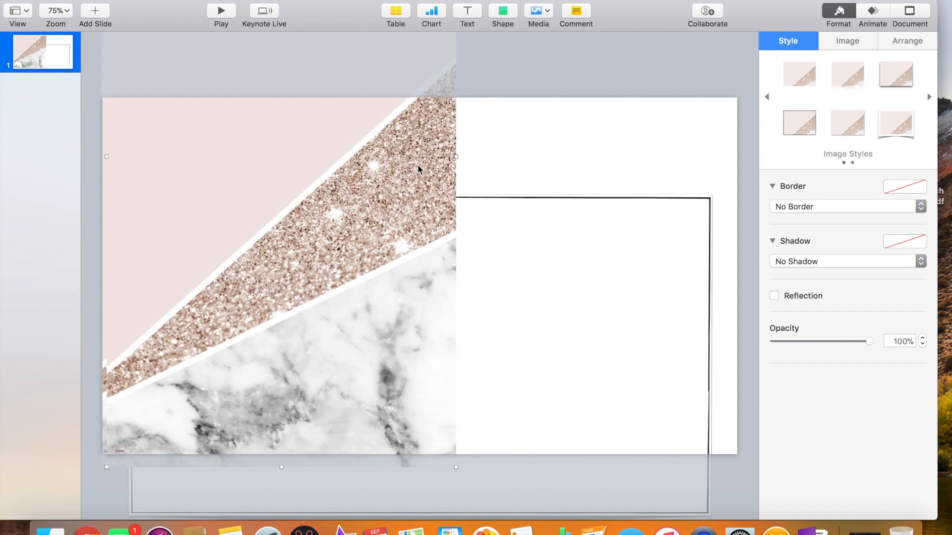
{"action": "left_click_drag", "start_coordinate": [403, 227], "coordinate": [680, 212]}
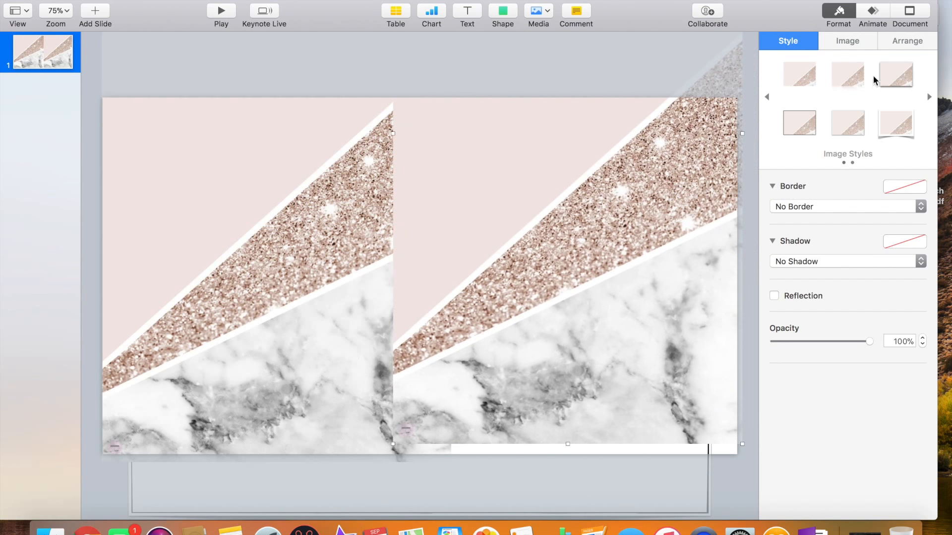
{"action": "left_click", "coordinate": [893, 42]}
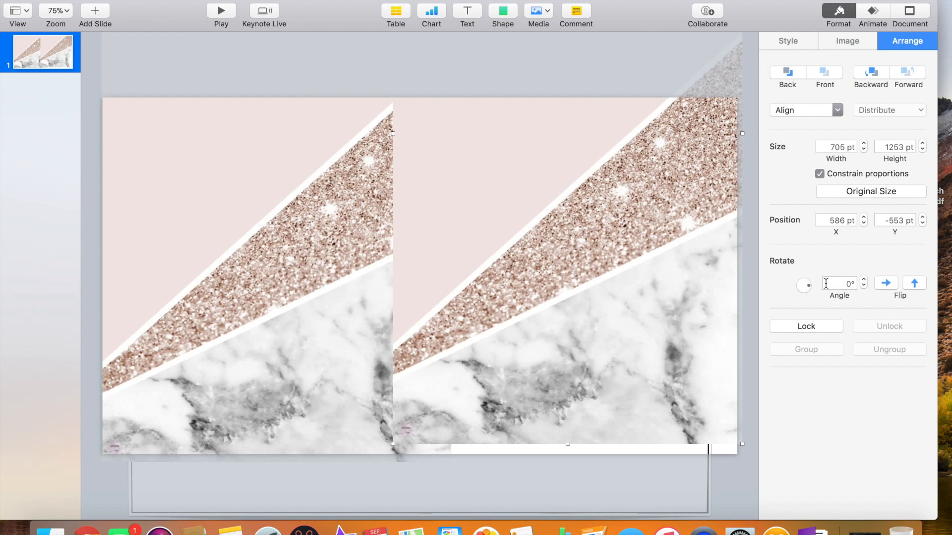
{"action": "left_click_drag", "start_coordinate": [808, 289], "coordinate": [796, 287]}
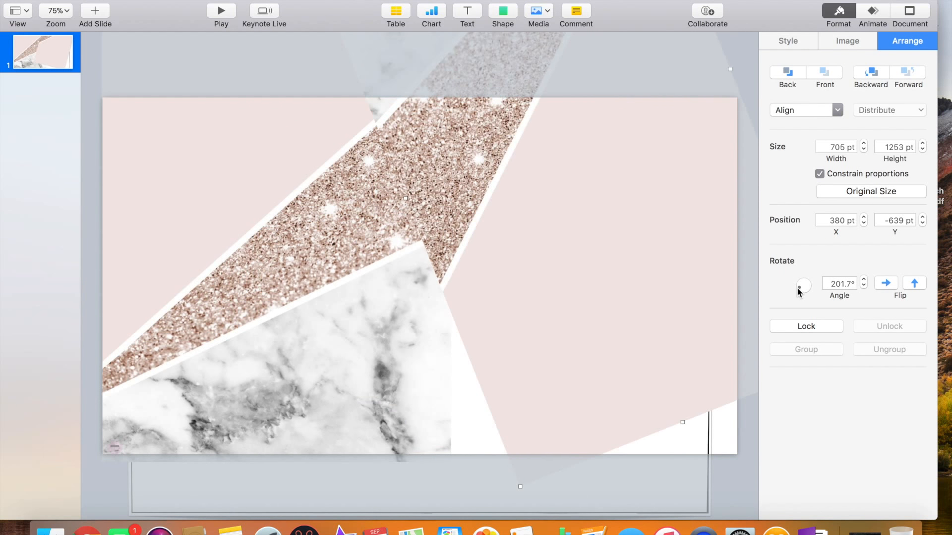
{"action": "left_click_drag", "start_coordinate": [604, 296], "coordinate": [558, 384]}
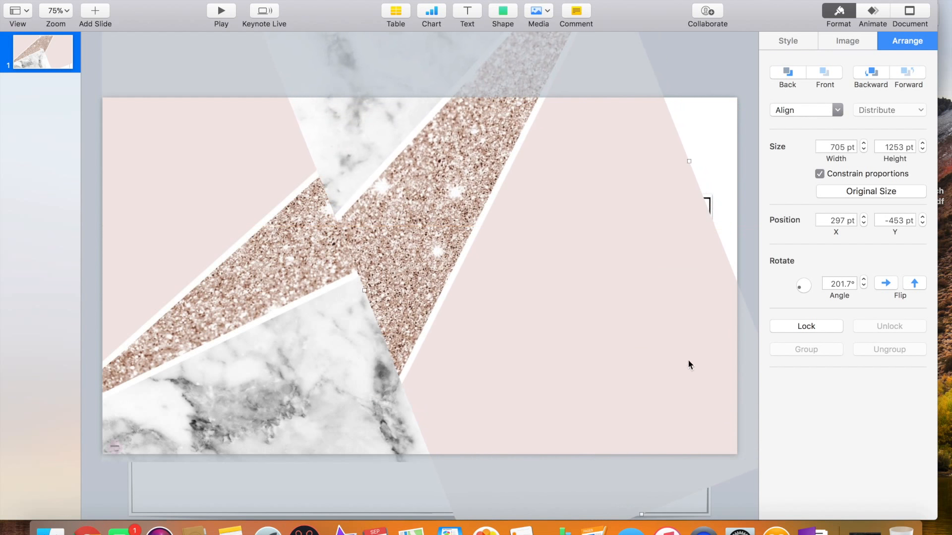
Step: Adjust the copied image's rotation to 178.7° and move it so it covers the slide's right half
{"action": "left_click", "coordinate": [864, 286]}
{"action": "left_click", "coordinate": [863, 286]}
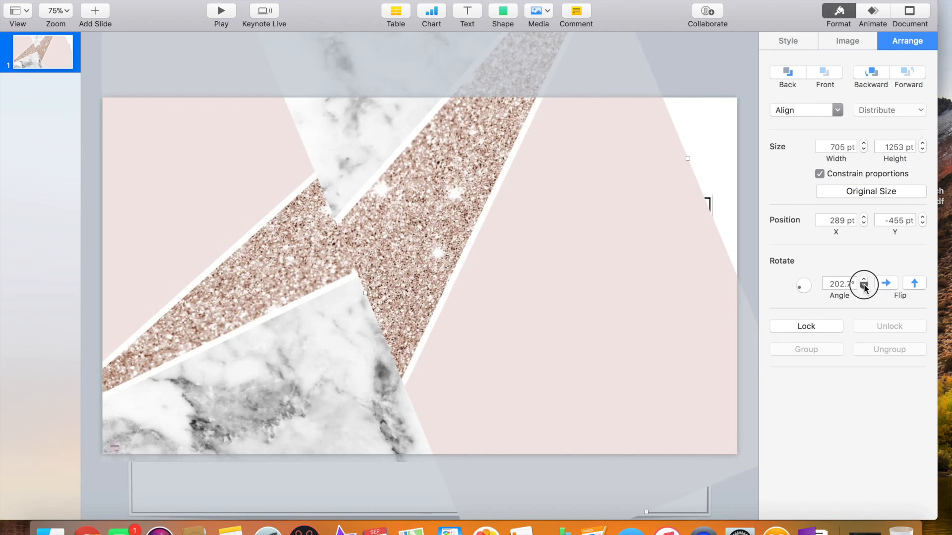
{"action": "left_click", "coordinate": [864, 286]}
{"action": "left_click", "coordinate": [864, 286]}
{"action": "left_click", "coordinate": [864, 287]}
{"action": "left_click", "coordinate": [864, 286]}
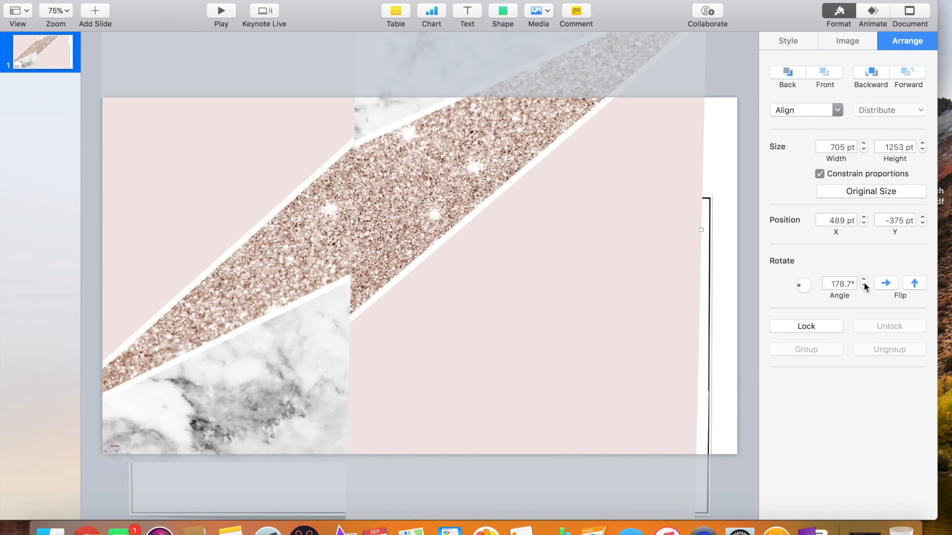
{"action": "left_click_drag", "start_coordinate": [617, 303], "coordinate": [675, 424]}
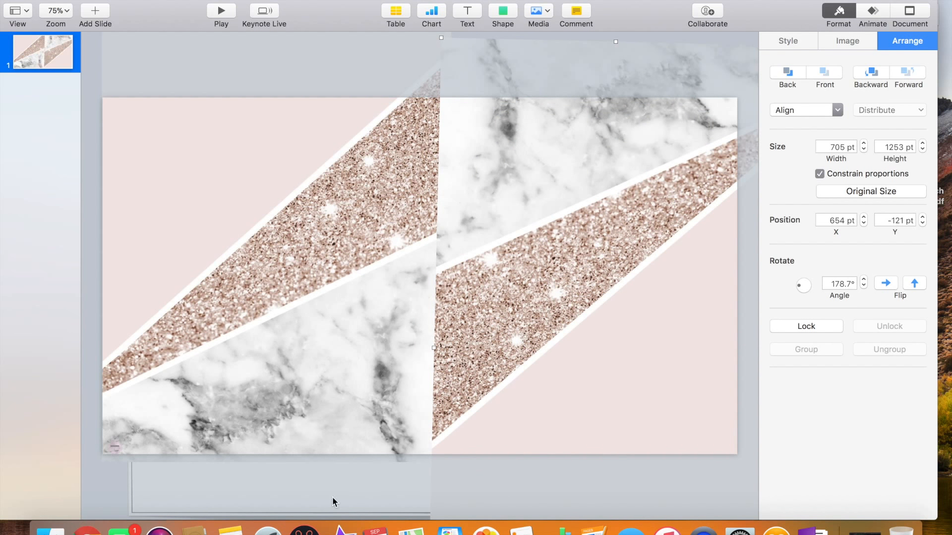
Step: Bring the framed white rectangle in front of both images and fit it centered on the slide at about 1110 × 585 pt
{"action": "mouse_move", "coordinate": [332, 502]}
{"action": "left_mouse_down"}
{"action": "mouse_move", "coordinate": [238, 498]}
{"action": "mouse_move", "coordinate": [303, 487]}
{"action": "mouse_move", "coordinate": [320, 494]}
{"action": "left_mouse_up"}
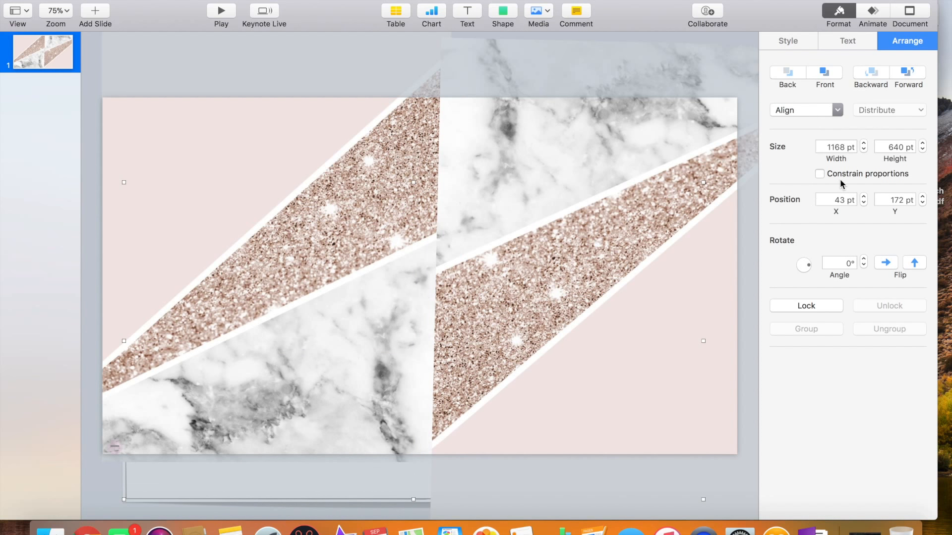
{"action": "left_click", "coordinate": [907, 71]}
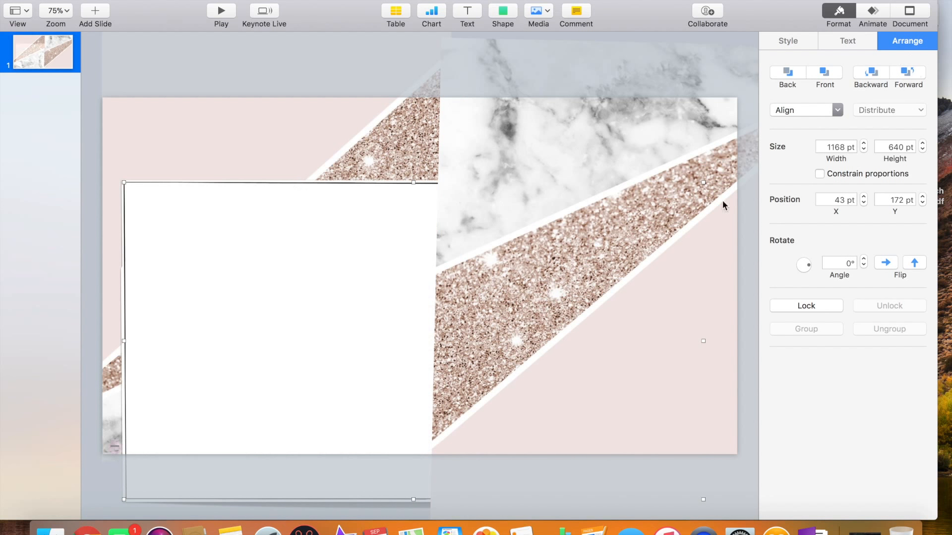
{"action": "left_click", "coordinate": [910, 69]}
{"action": "left_click_drag", "start_coordinate": [442, 259], "coordinate": [441, 194]}
{"action": "left_click_drag", "start_coordinate": [707, 119], "coordinate": [672, 144]}
{"action": "left_click_drag", "start_coordinate": [616, 172], "coordinate": [617, 174]}
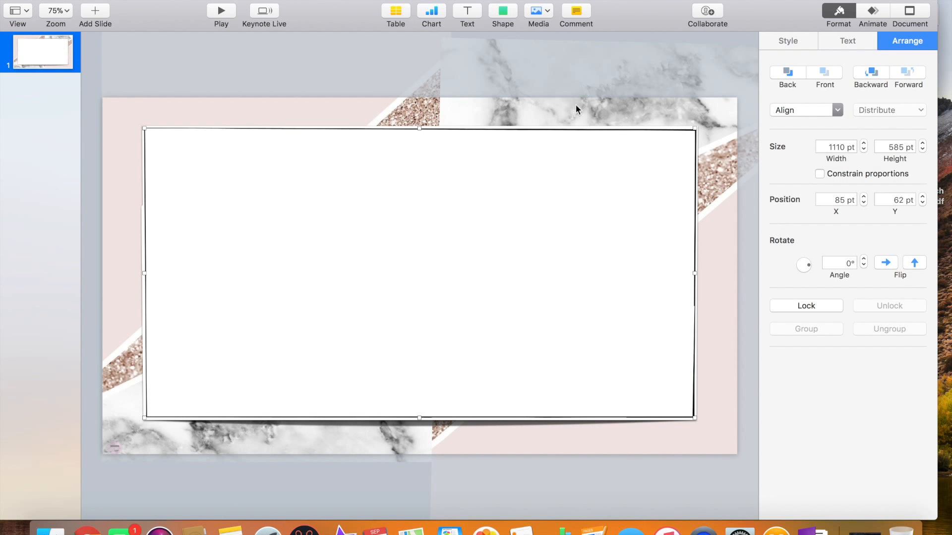
Step: Add a square shape, resize it to about 129 × 144 pt and place it in the frame's upper-left corner
{"action": "left_click", "coordinate": [504, 12]}
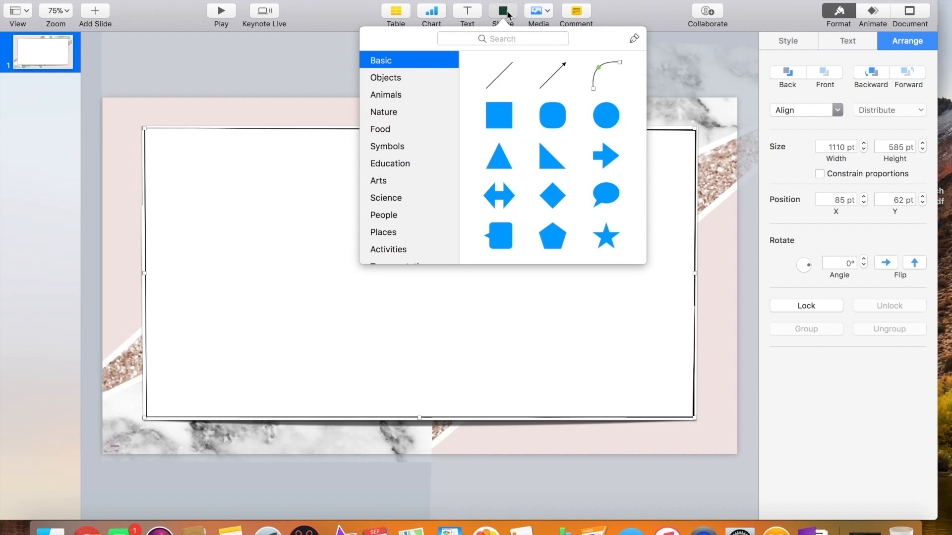
{"action": "left_click", "coordinate": [498, 117]}
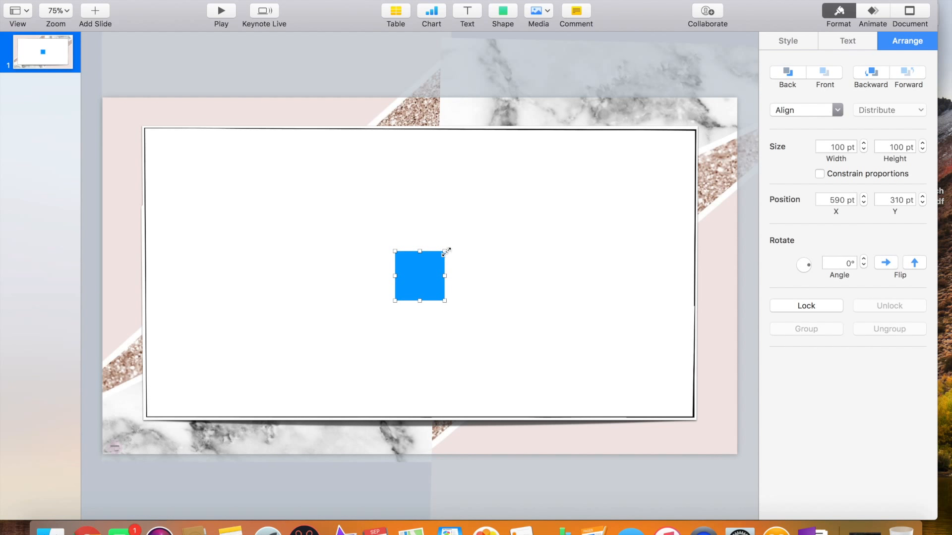
{"action": "left_click_drag", "start_coordinate": [445, 252], "coordinate": [458, 224]}
{"action": "left_click_drag", "start_coordinate": [452, 273], "coordinate": [215, 188]}
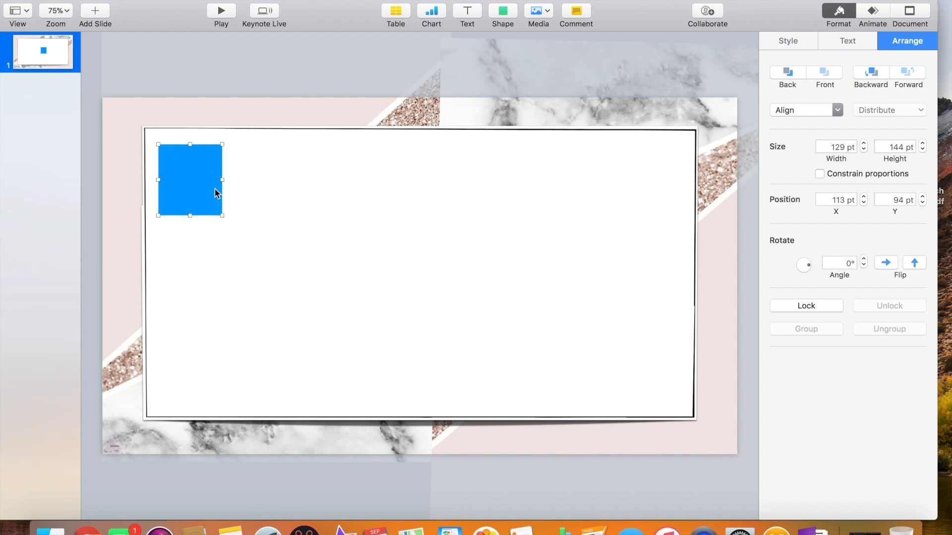
Step: Fill the small square with white and give it a solid black line border
{"action": "left_click", "coordinate": [793, 39]}
{"action": "left_click", "coordinate": [789, 227]}
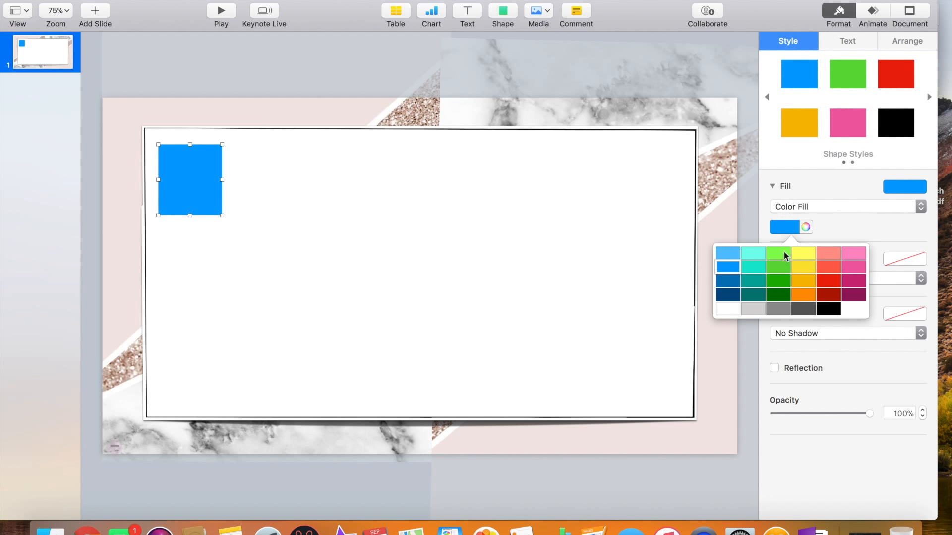
{"action": "left_click", "coordinate": [726, 309]}
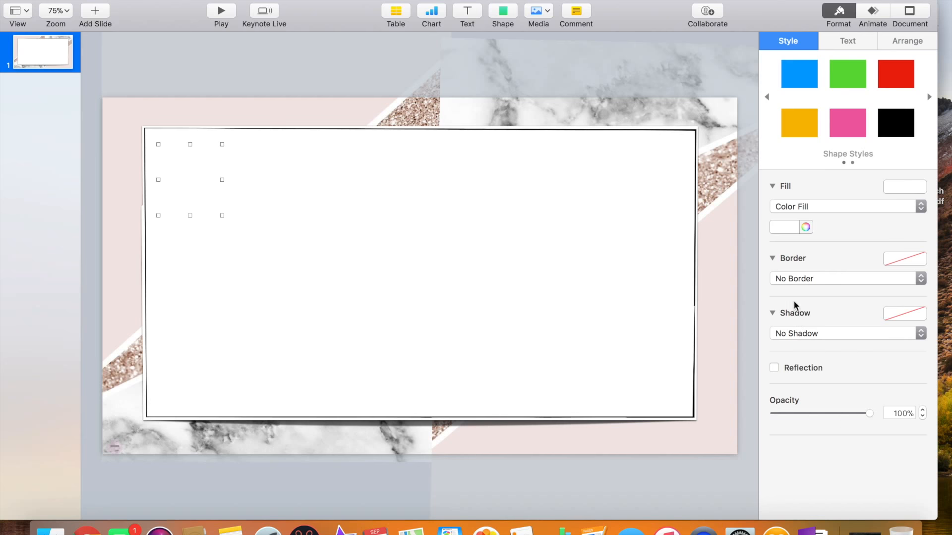
{"action": "left_click", "coordinate": [790, 279]}
{"action": "left_click", "coordinate": [787, 291]}
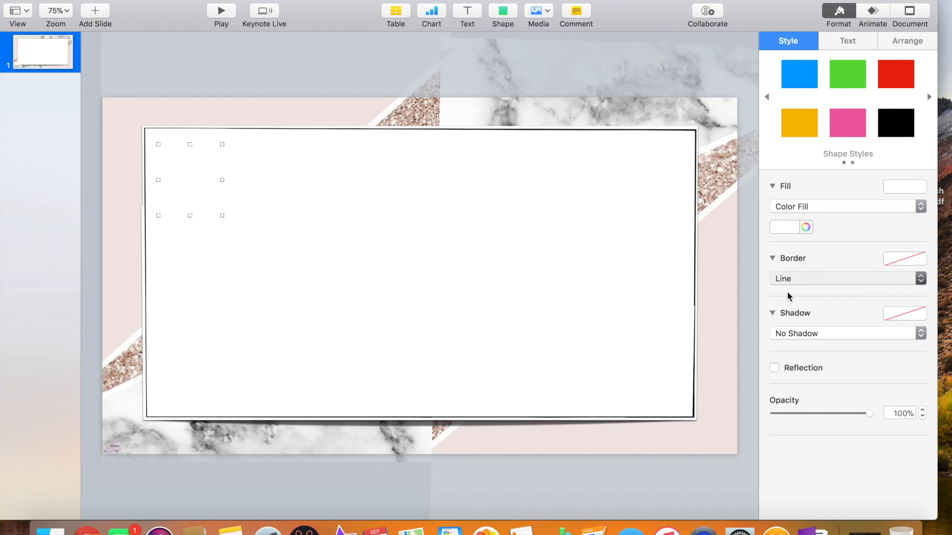
{"action": "left_click", "coordinate": [793, 298]}
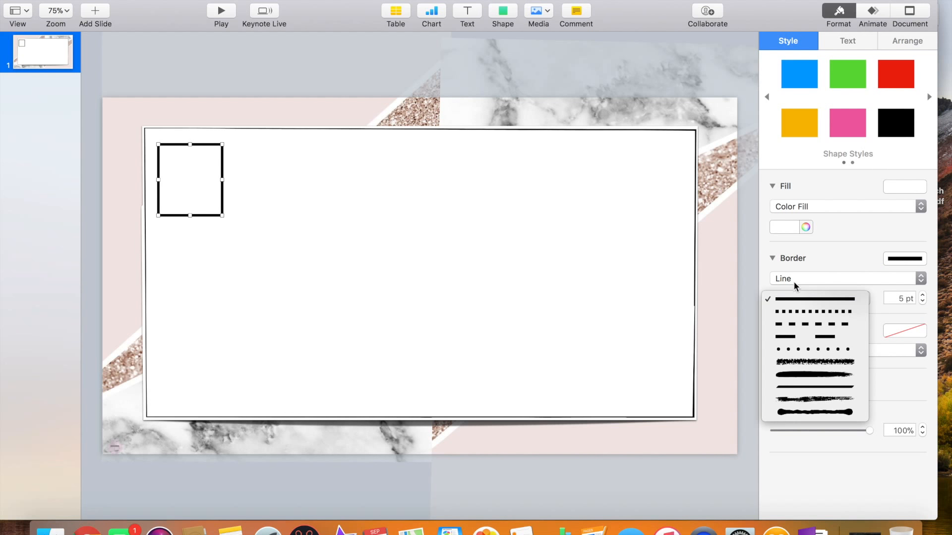
{"action": "left_click", "coordinate": [784, 279]}
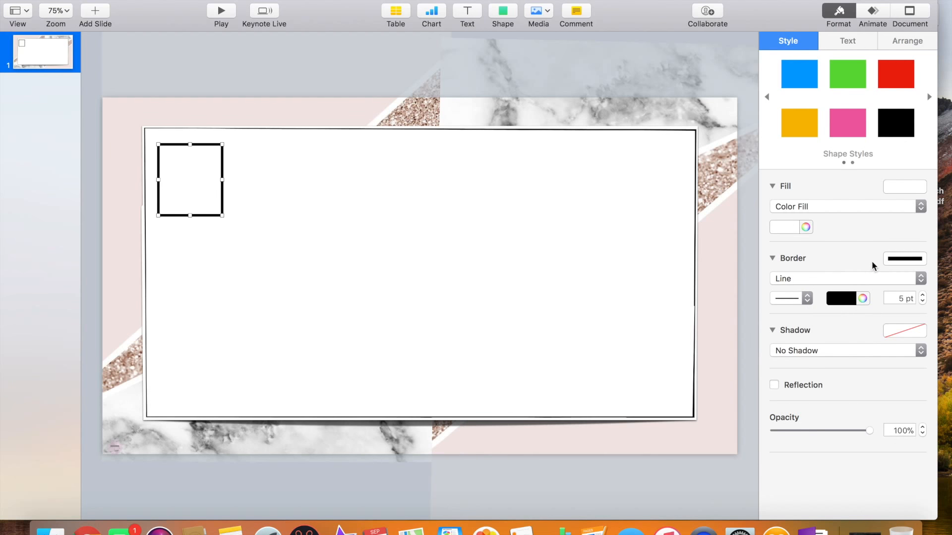
Step: Try a picture frame border with a curved shadow on the small square, and return the border to a line
{"action": "left_click", "coordinate": [792, 279]}
{"action": "left_click", "coordinate": [796, 291]}
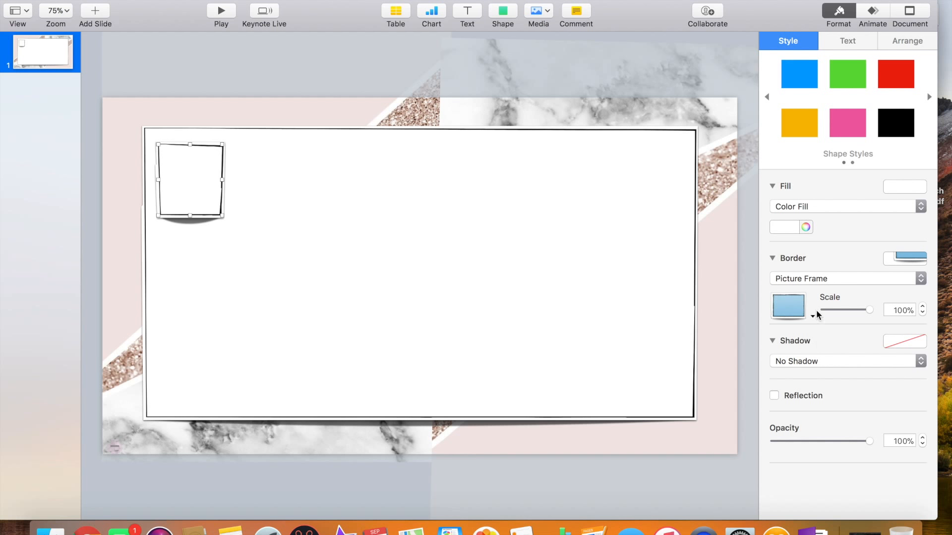
{"action": "left_click", "coordinate": [814, 359]}
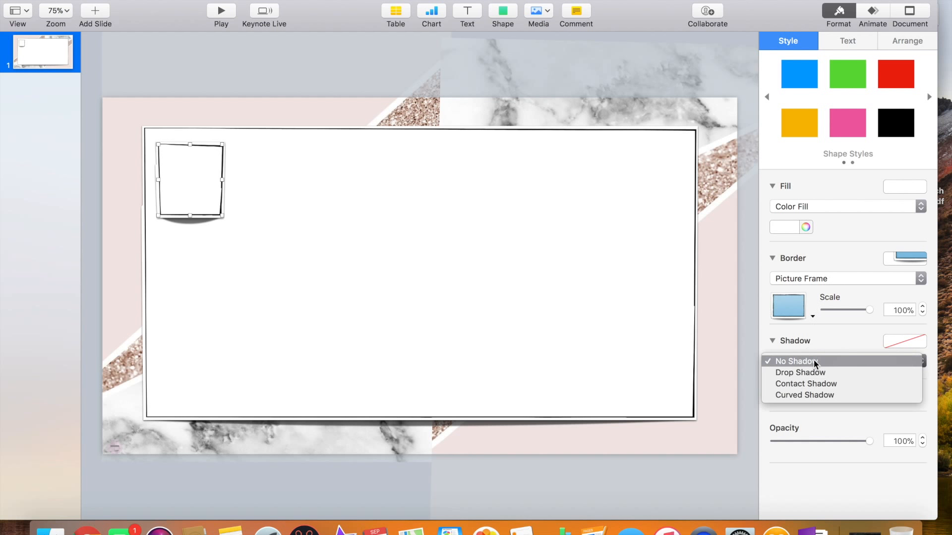
{"action": "left_click", "coordinate": [812, 394]}
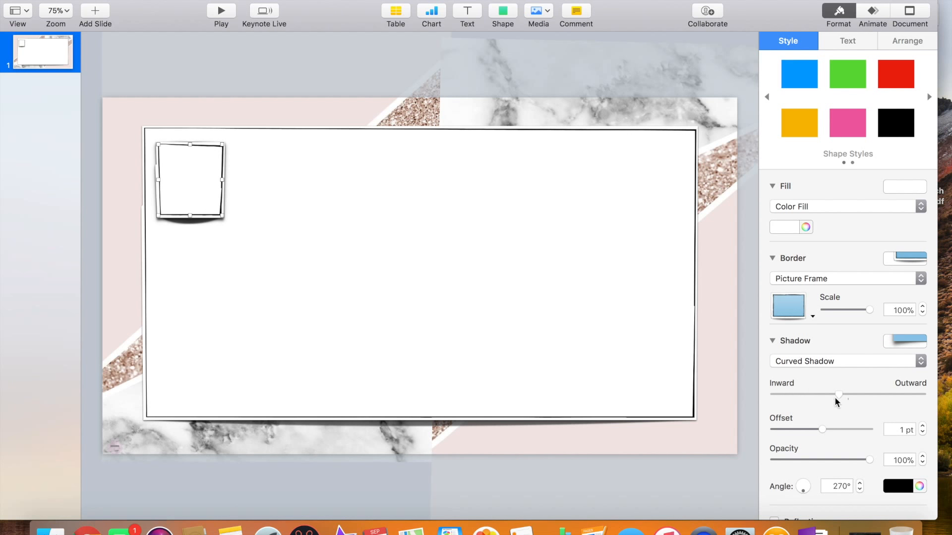
{"action": "mouse_move", "coordinate": [842, 396]}
{"action": "left_mouse_down"}
{"action": "mouse_move", "coordinate": [805, 395]}
{"action": "mouse_move", "coordinate": [836, 396]}
{"action": "left_mouse_up"}
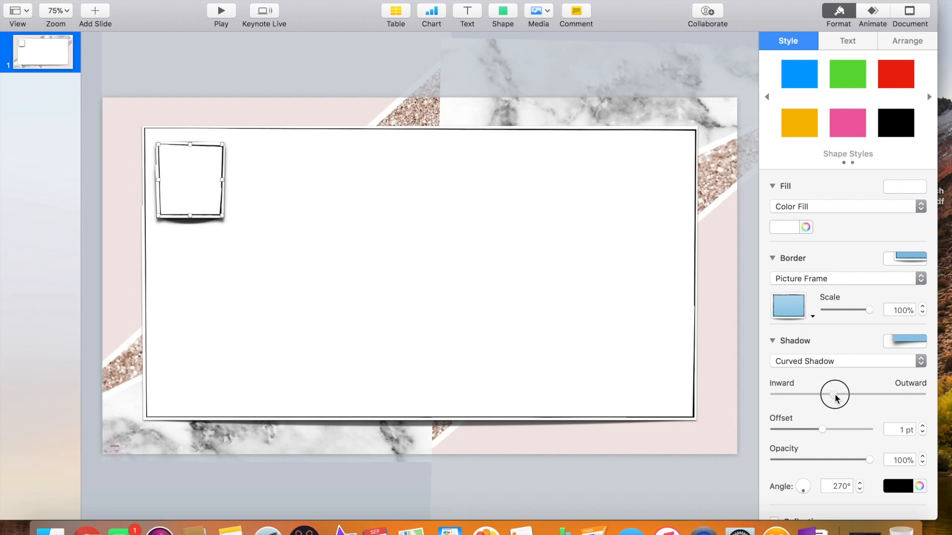
{"action": "left_click", "coordinate": [793, 279]}
{"action": "left_click", "coordinate": [784, 270]}
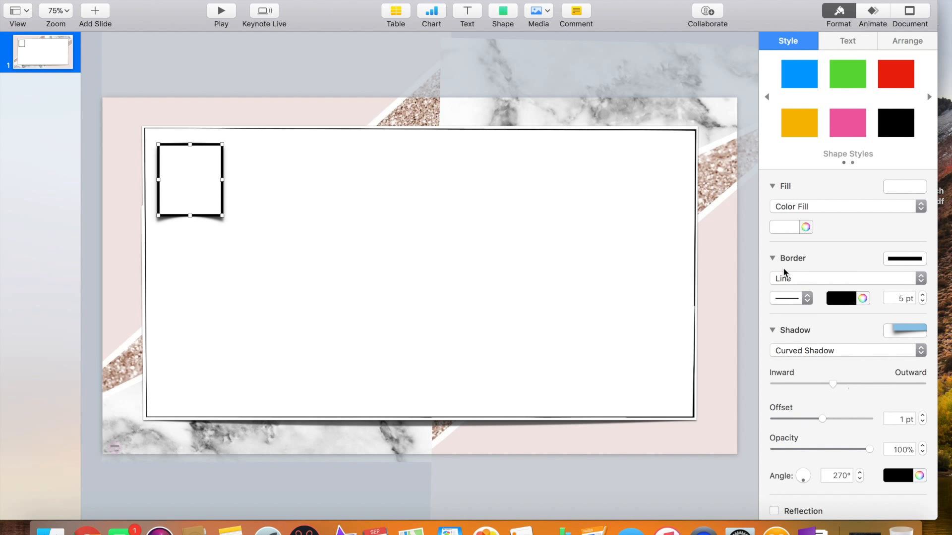
Step: Apply a contact shadow to the small square and thin its line border to 0.75 pt
{"action": "left_click", "coordinate": [795, 352]}
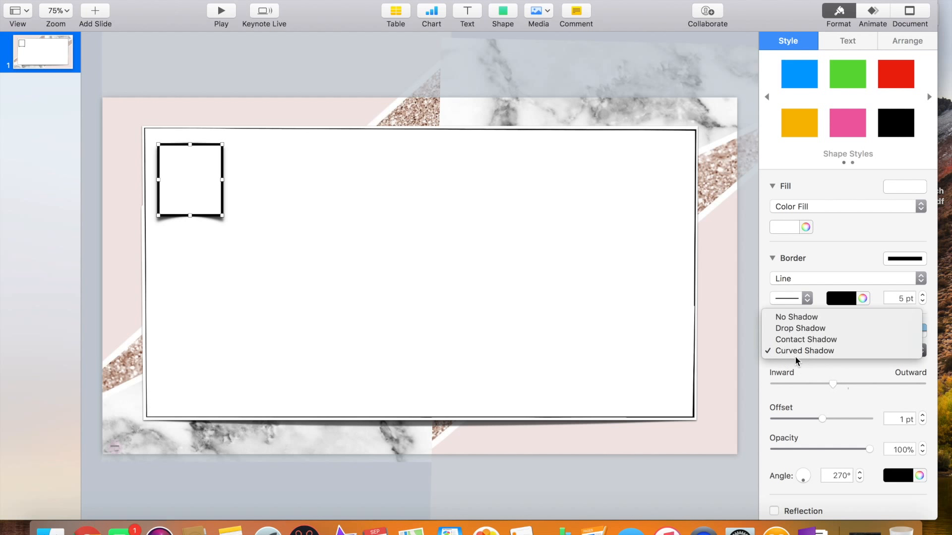
{"action": "left_click", "coordinate": [786, 340]}
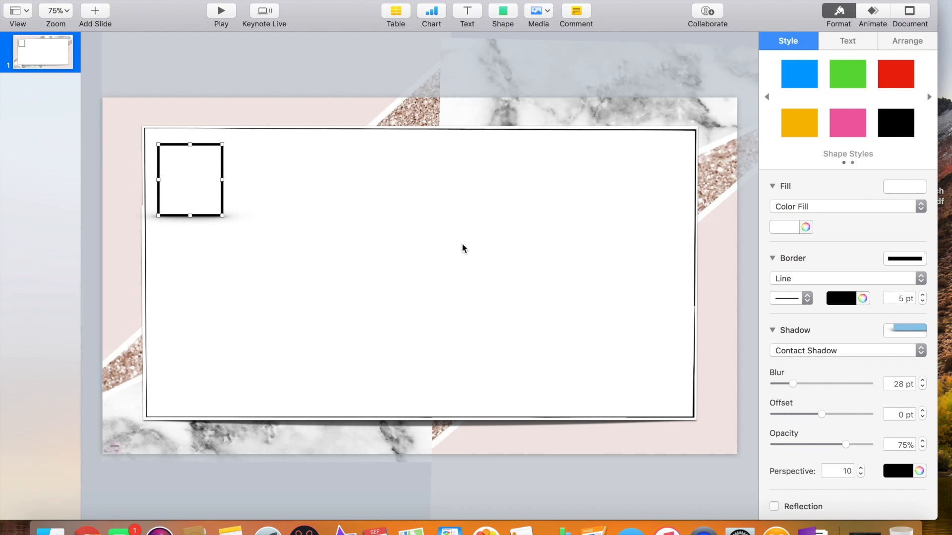
{"action": "left_click", "coordinate": [922, 295]}
{"action": "left_click", "coordinate": [922, 295]}
{"action": "left_click", "coordinate": [923, 295]}
{"action": "left_click", "coordinate": [923, 302]}
{"action": "left_click", "coordinate": [923, 302]}
{"action": "left_click", "coordinate": [923, 303]}
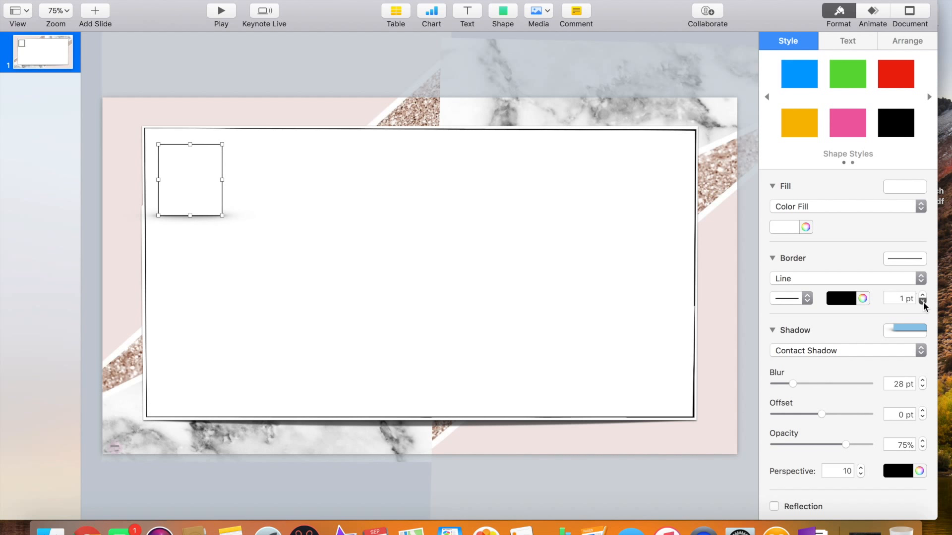
{"action": "left_click", "coordinate": [254, 208]}
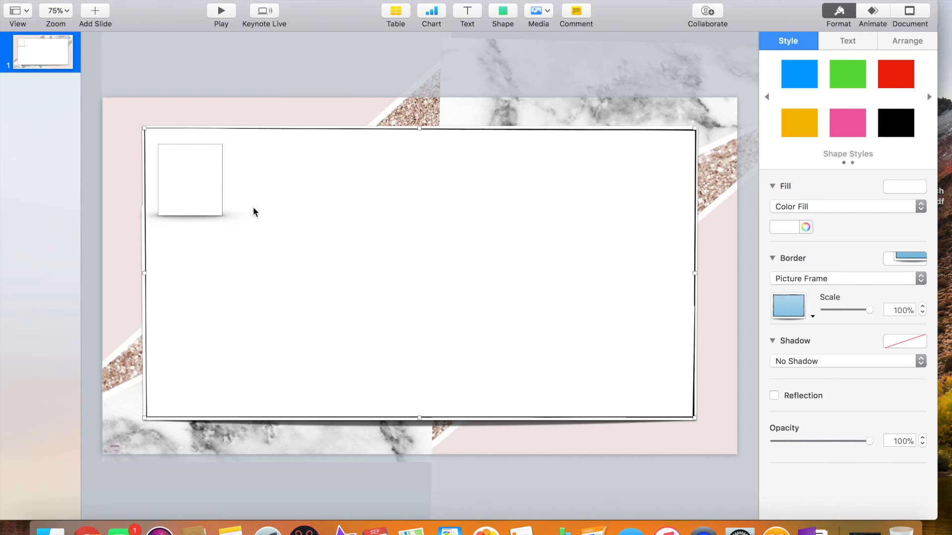
Step: Duplicate the small square twice, stacking the copies below it along the frame's left side
{"action": "left_click", "coordinate": [208, 205]}
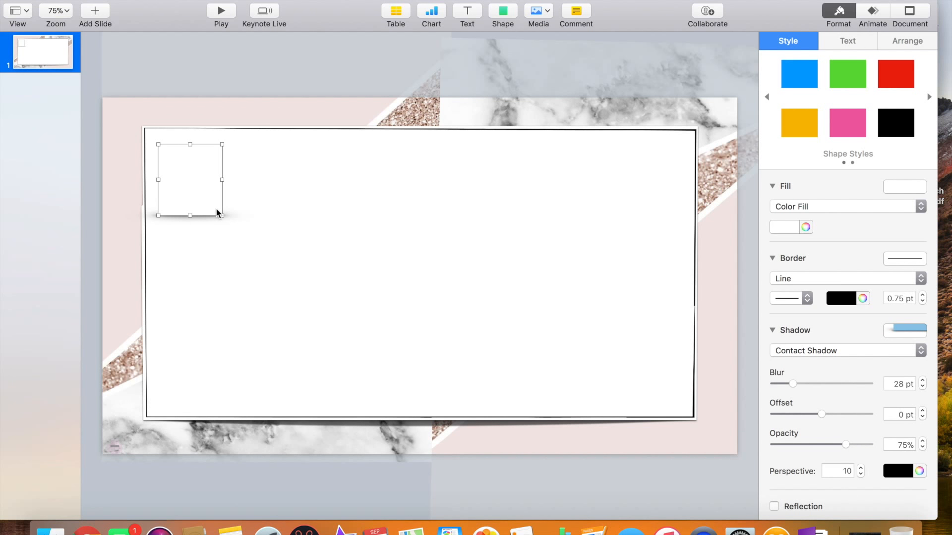
{"action": "left_click_drag", "start_coordinate": [216, 212], "coordinate": [191, 285]}
{"action": "left_click", "coordinate": [197, 199]}
{"action": "left_click_drag", "start_coordinate": [197, 200], "coordinate": [192, 367]}
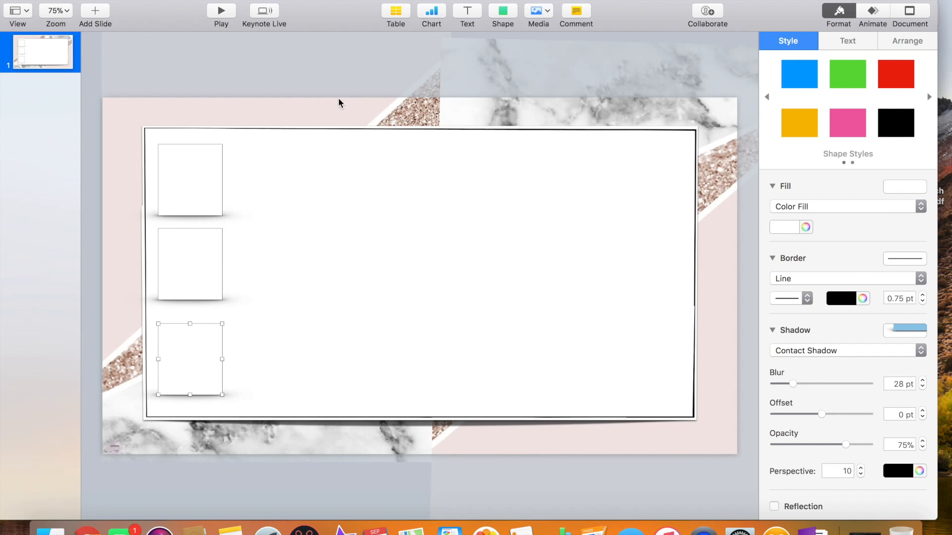
Step: Insert a square shape and reshape it into a small wide rectangle beside the top box of the column
{"action": "left_click", "coordinate": [503, 12]}
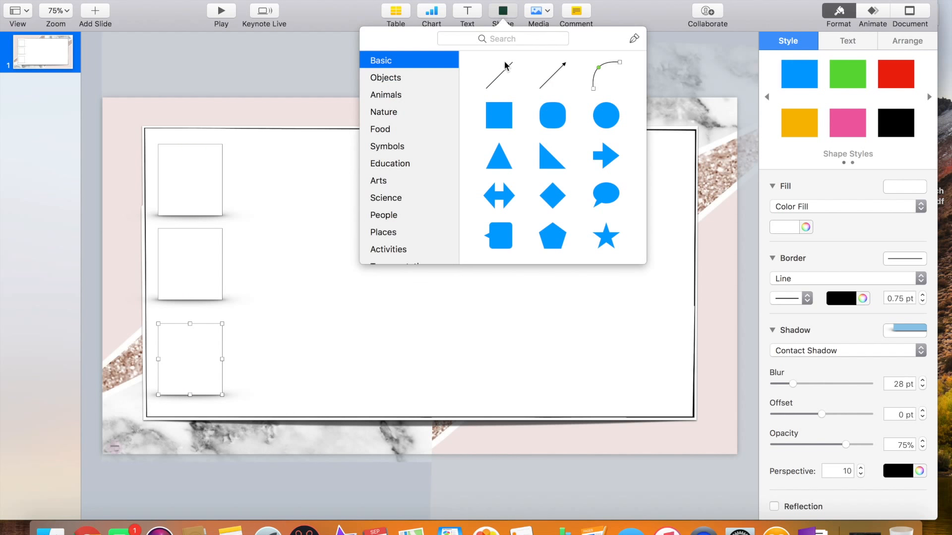
{"action": "left_click", "coordinate": [499, 115]}
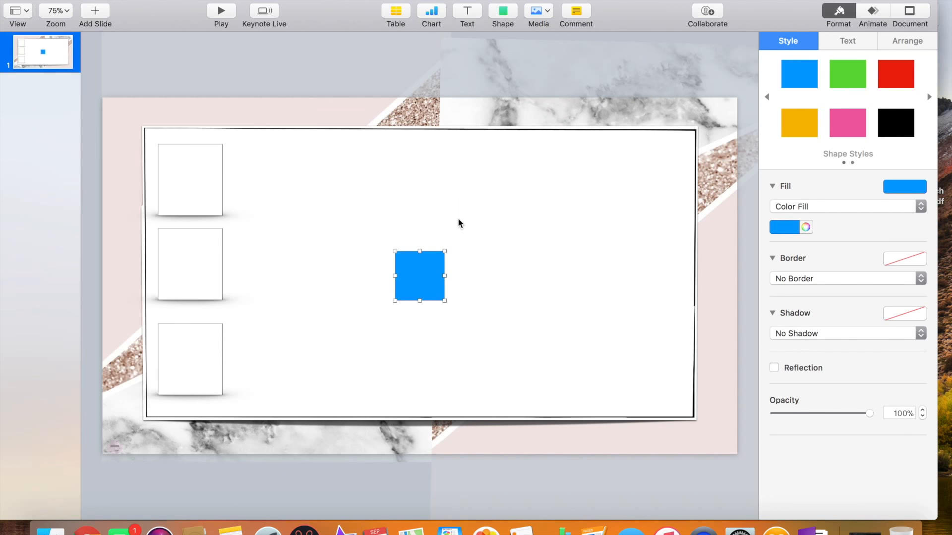
{"action": "left_click_drag", "start_coordinate": [444, 300], "coordinate": [320, 185]}
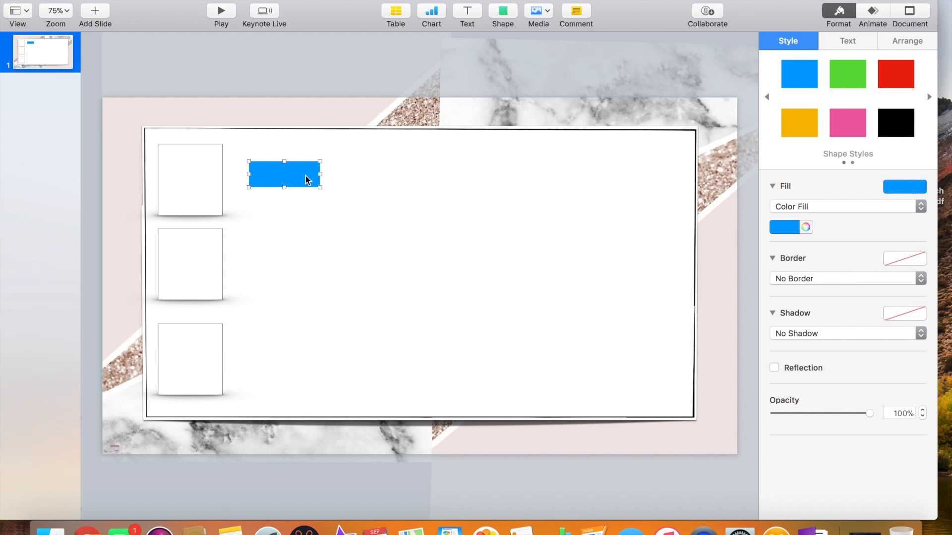
Step: Give the small rectangle a white fill, a line border and a contact shadow
{"action": "left_click", "coordinate": [792, 228]}
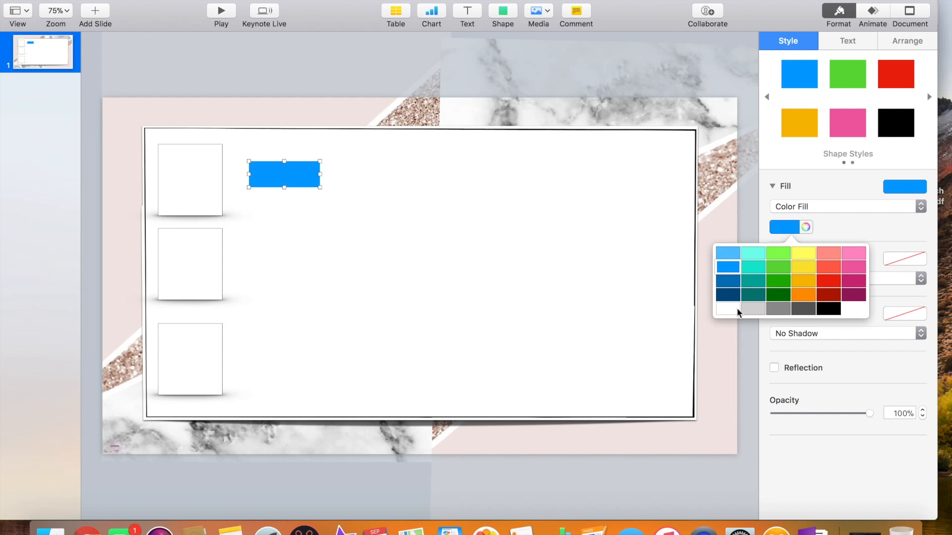
{"action": "left_click", "coordinate": [730, 311]}
{"action": "left_click", "coordinate": [788, 279]}
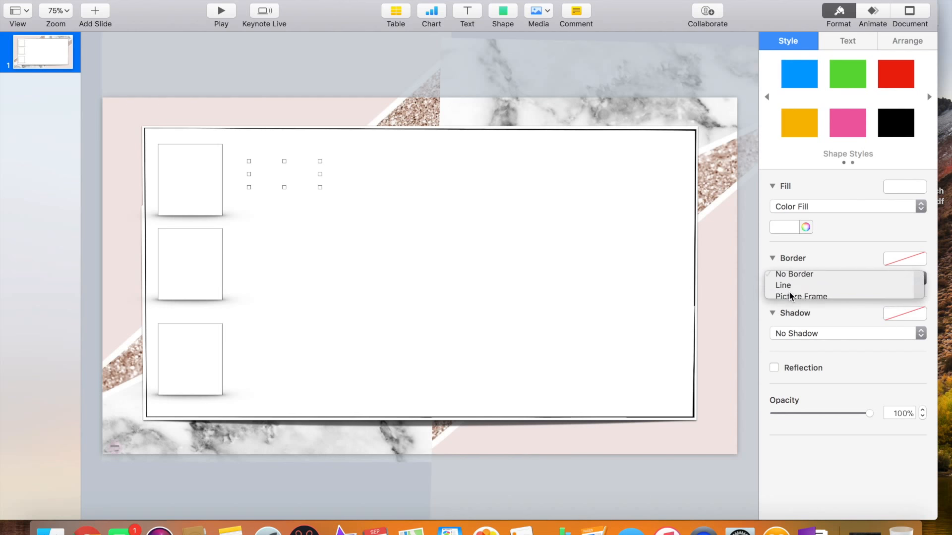
{"action": "left_click", "coordinate": [789, 292]}
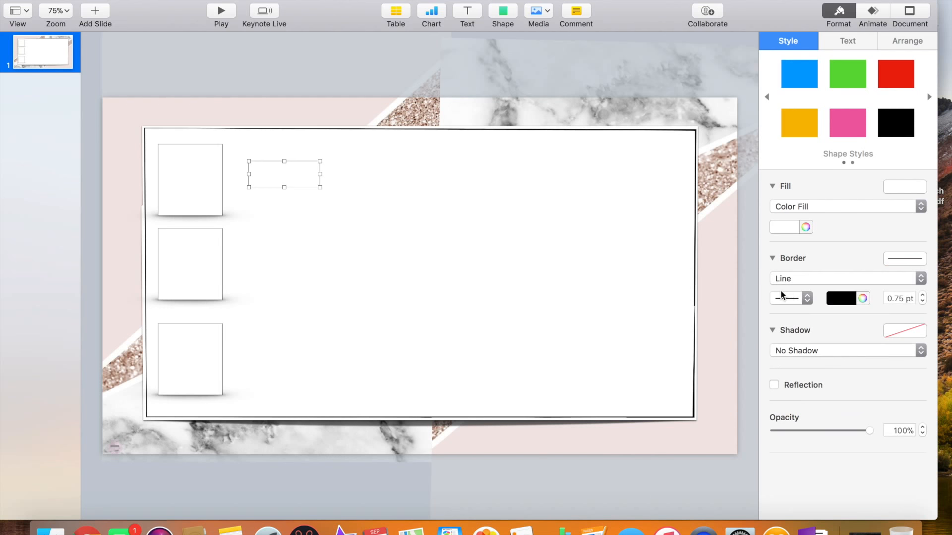
{"action": "left_click", "coordinate": [822, 351]}
{"action": "left_click", "coordinate": [804, 375]}
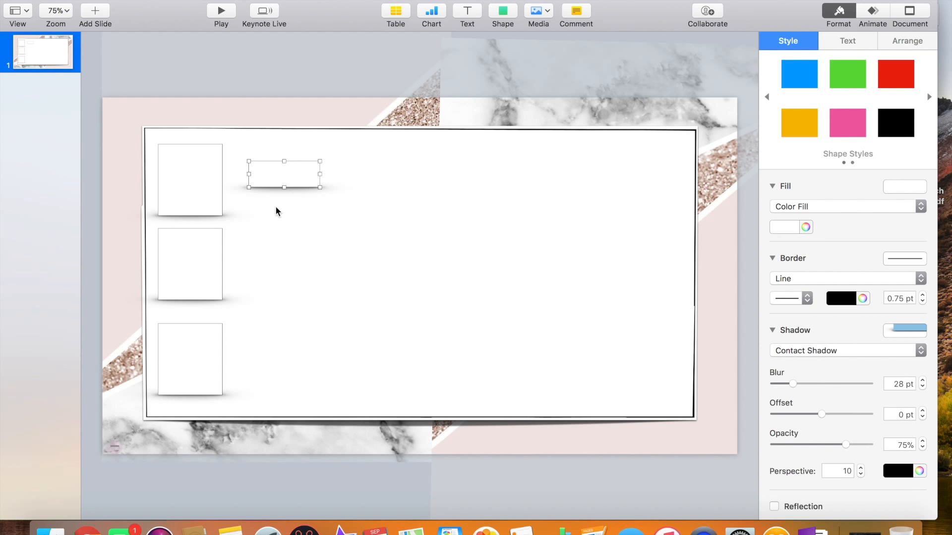
Step: Duplicate the small rectangle twice and place the copies below it, beside the middle and bottom squares
{"action": "left_click", "coordinate": [321, 171]}
{"action": "left_click", "coordinate": [304, 175]}
{"action": "key", "text": "super+d"}
{"action": "key", "text": "super+d"}
{"action": "double_click", "coordinate": [299, 193]}
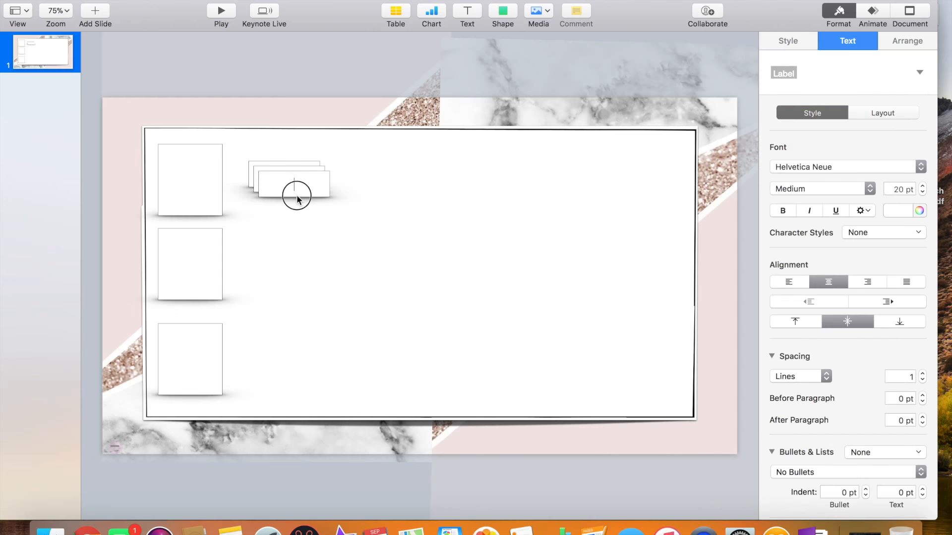
{"action": "left_click", "coordinate": [340, 187]}
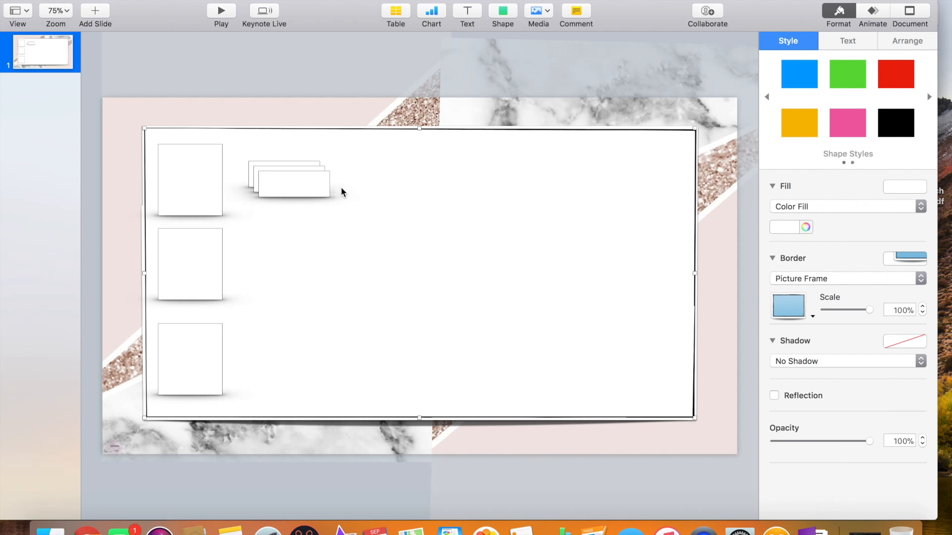
{"action": "left_click_drag", "start_coordinate": [313, 184], "coordinate": [305, 364]}
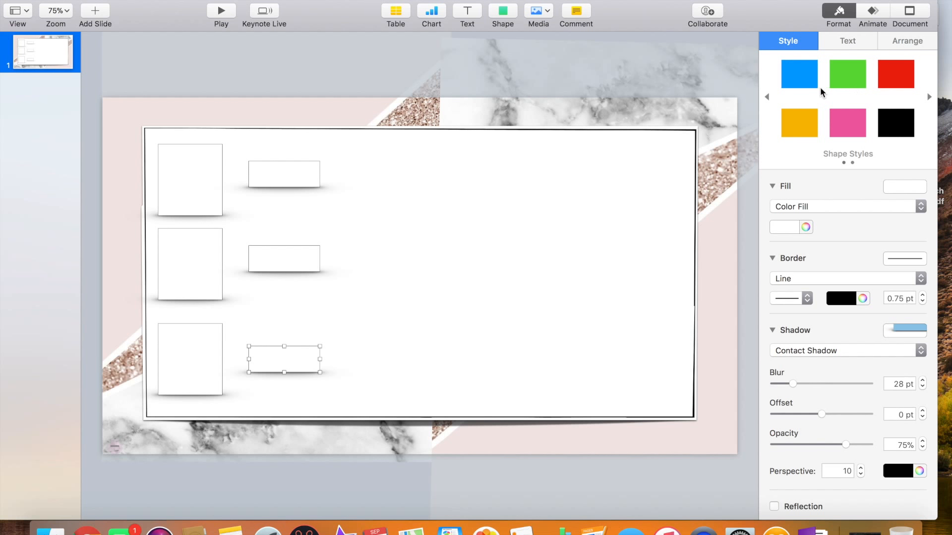
{"action": "left_click", "coordinate": [809, 81]}
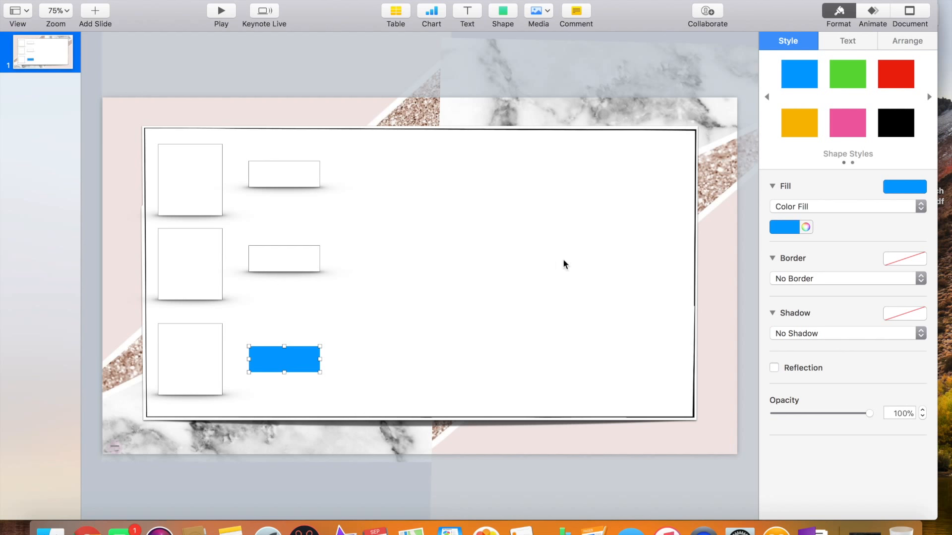
{"action": "left_click", "coordinate": [127, 4]}
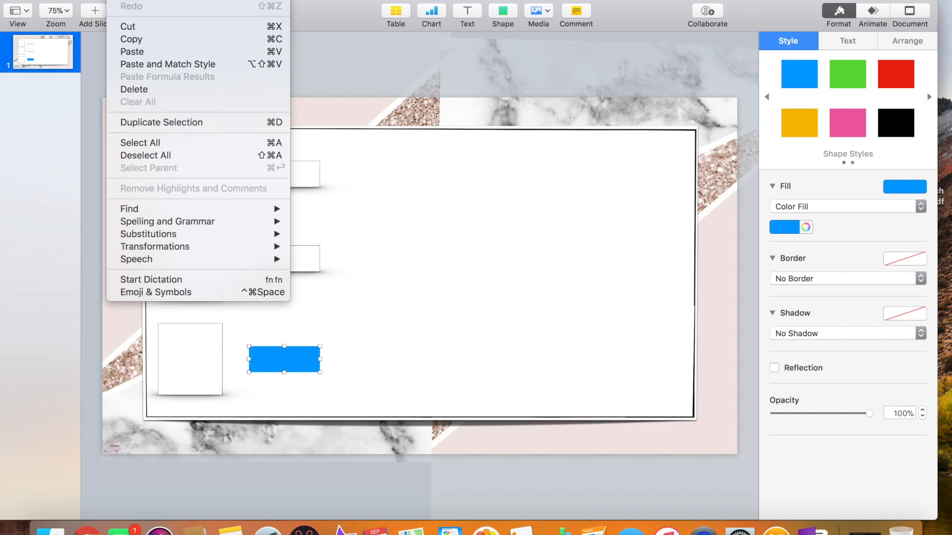
{"action": "left_click", "coordinate": [126, 4]}
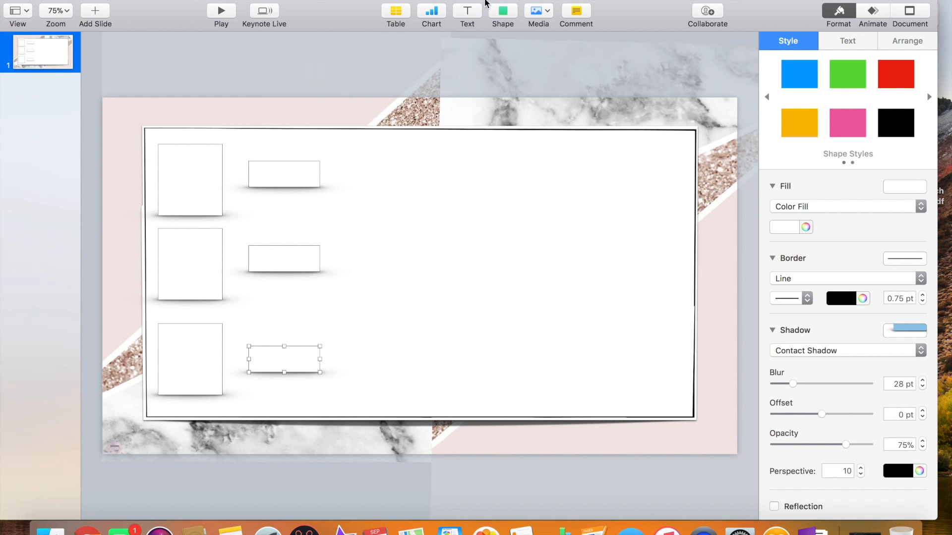
Step: Insert another square and reshape it into a large wide rectangle to the right of the top small rectangle
{"action": "left_click", "coordinate": [502, 11]}
{"action": "left_click", "coordinate": [499, 113]}
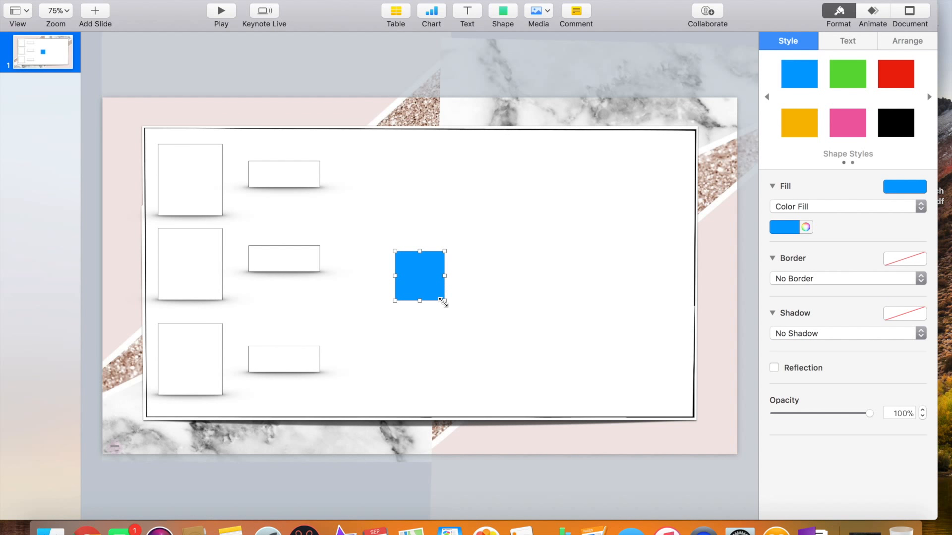
{"action": "left_click_drag", "start_coordinate": [441, 300], "coordinate": [492, 205]}
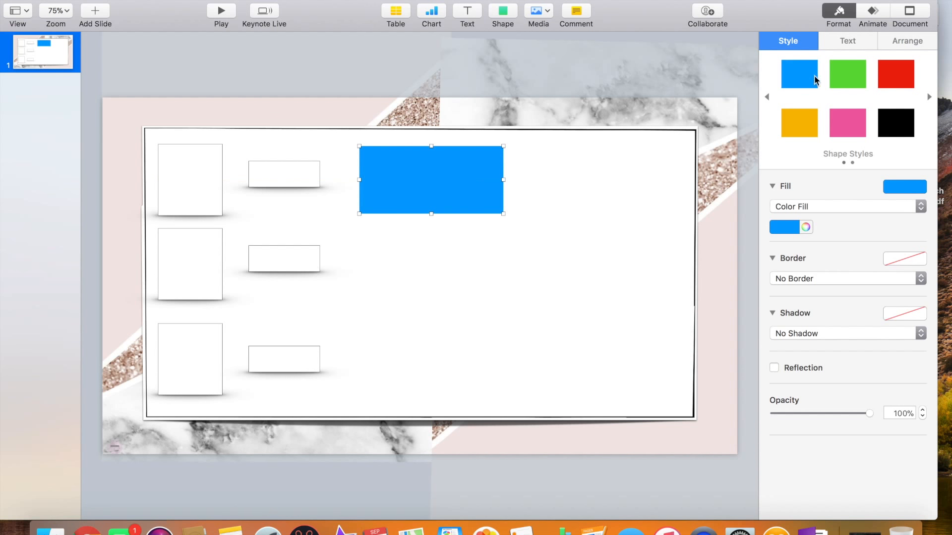
Step: Give the large rectangle a white fill, a contact shadow and a line border
{"action": "left_click", "coordinate": [789, 228]}
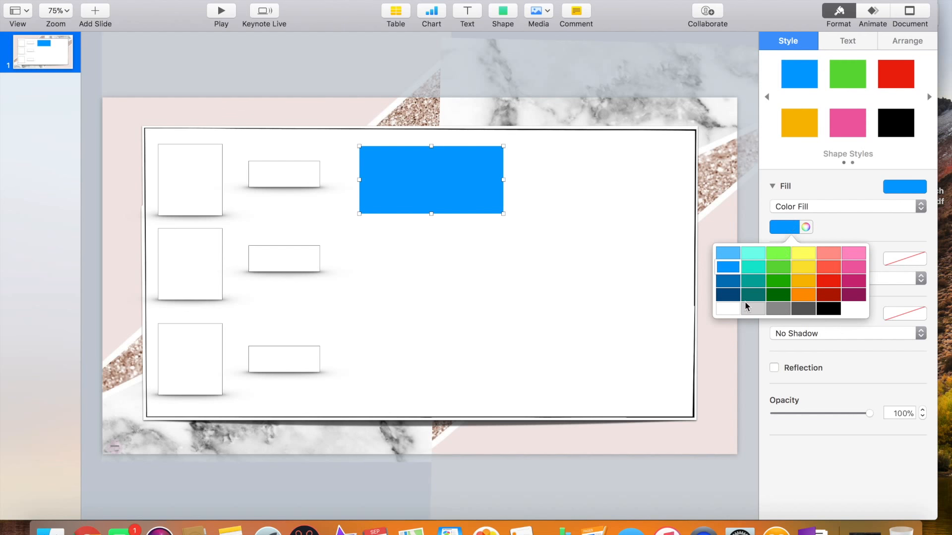
{"action": "left_click", "coordinate": [730, 310]}
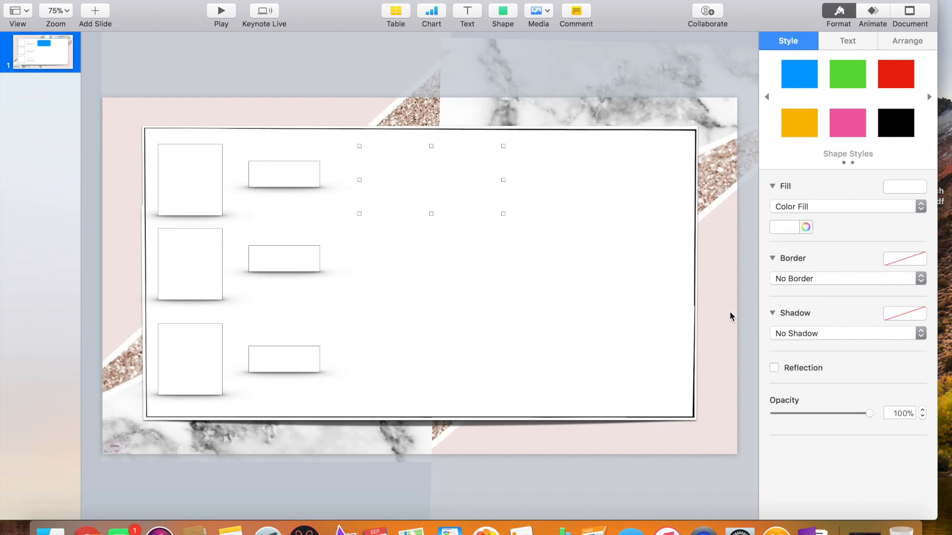
{"action": "left_click", "coordinate": [794, 335]}
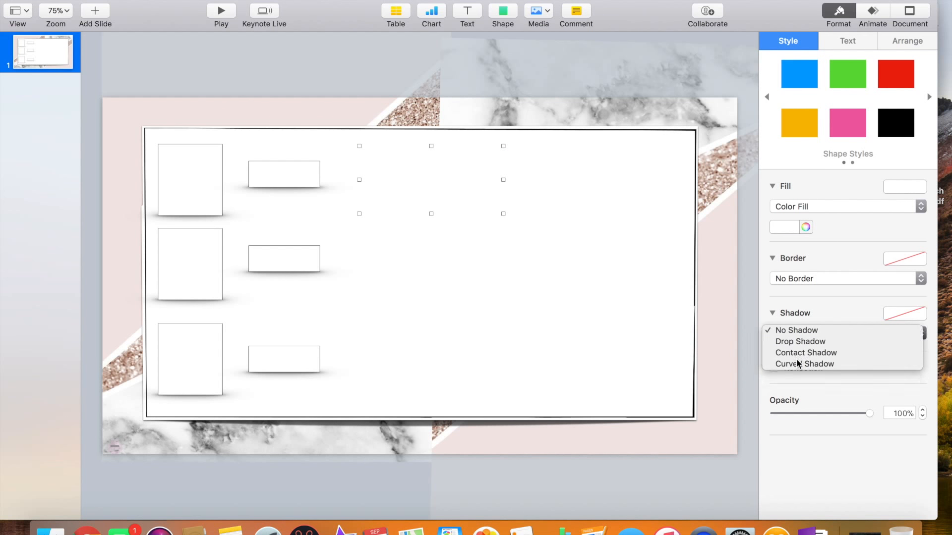
{"action": "left_click", "coordinate": [796, 356]}
{"action": "left_click", "coordinate": [796, 278]}
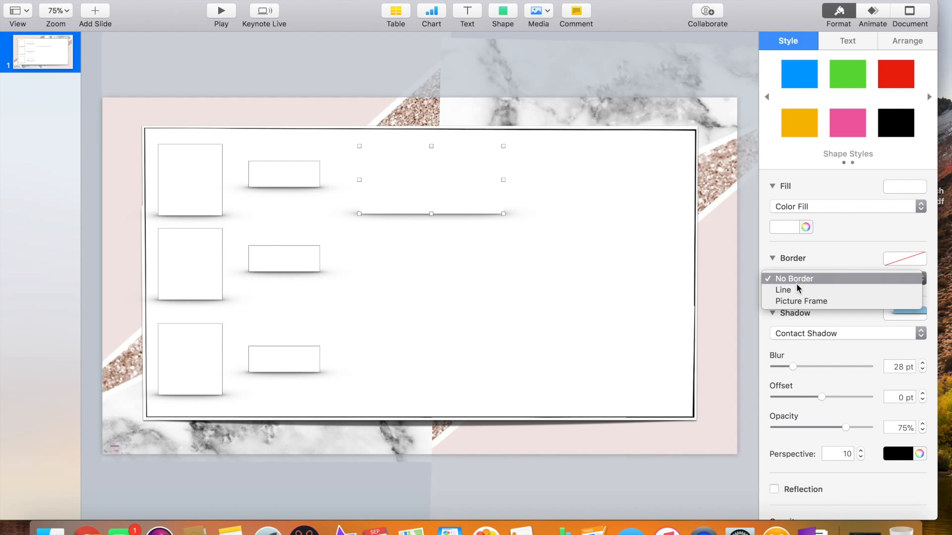
{"action": "left_click", "coordinate": [799, 289]}
Step: Make two copies of the large rectangle and align them below it with the middle and bottom rows
{"action": "left_click", "coordinate": [528, 198]}
{"action": "left_click", "coordinate": [495, 197]}
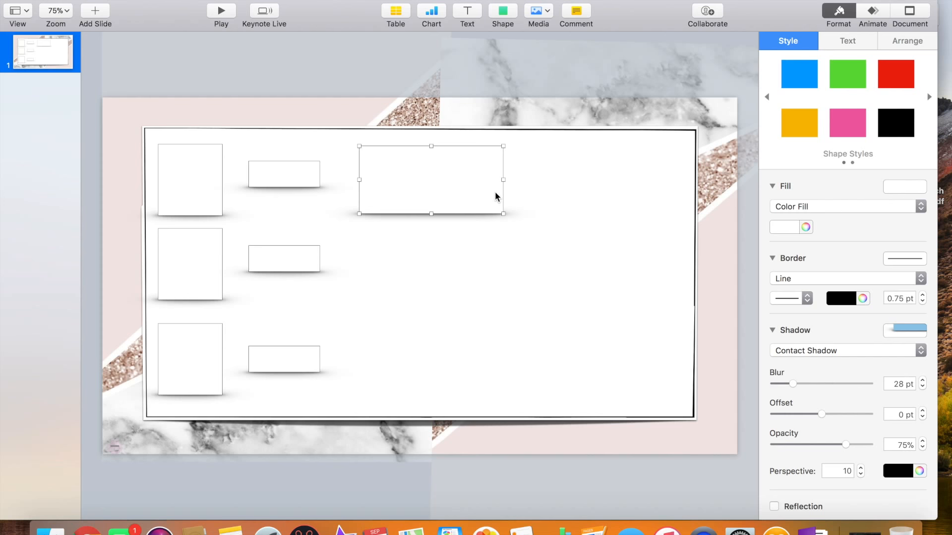
{"action": "left_click_drag", "start_coordinate": [464, 194], "coordinate": [456, 272]}
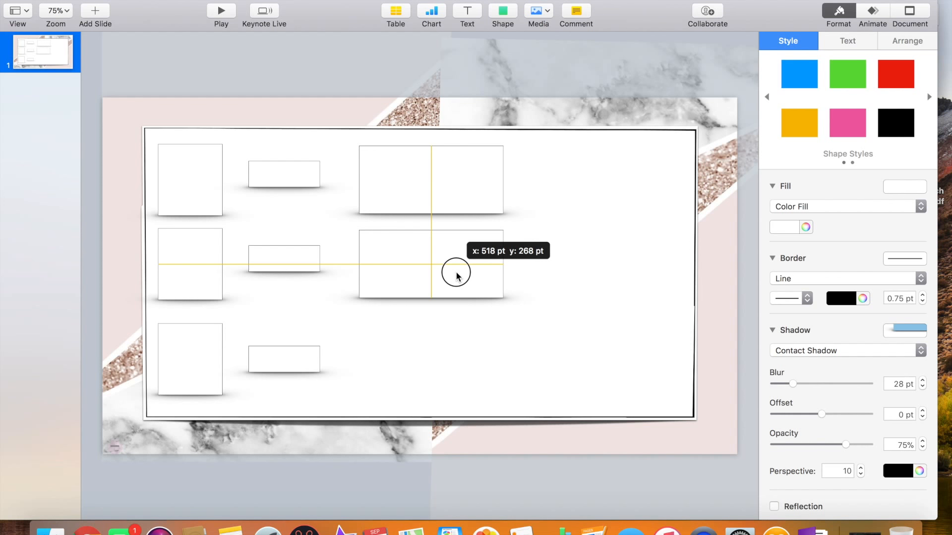
{"action": "left_click", "coordinate": [549, 268]}
{"action": "key", "text": "super+v"}
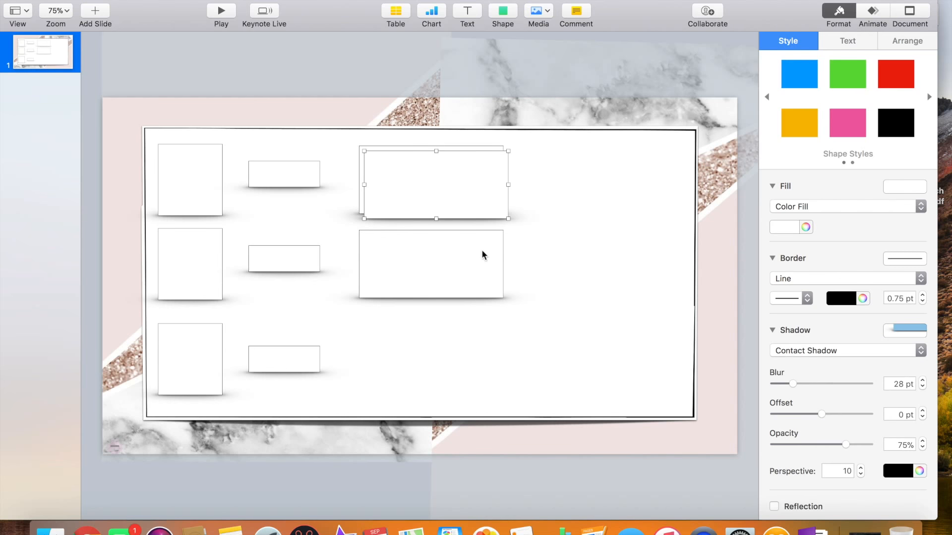
{"action": "left_click_drag", "start_coordinate": [453, 200], "coordinate": [467, 374]}
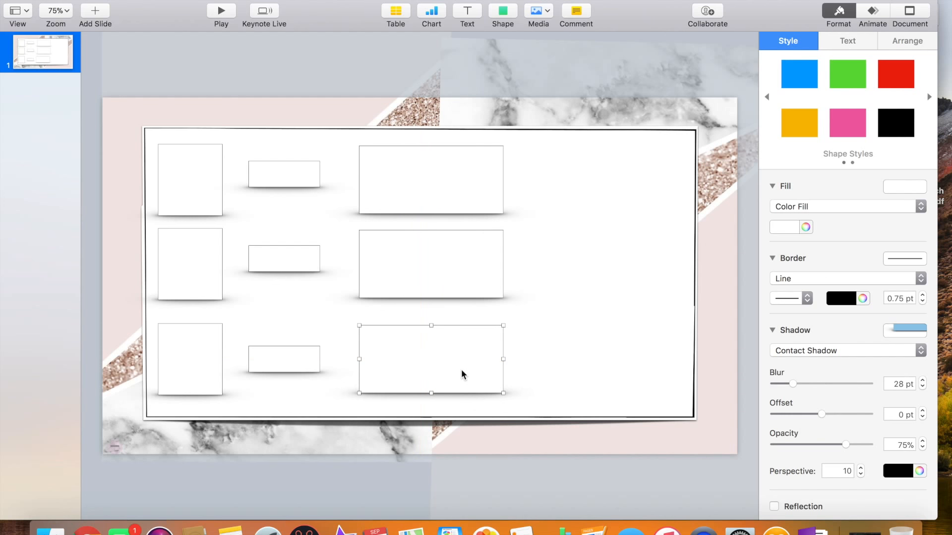
Step: Insert a rounded square and stretch it into a tall panel filling the empty area at the frame's right side
{"action": "left_click", "coordinate": [632, 172]}
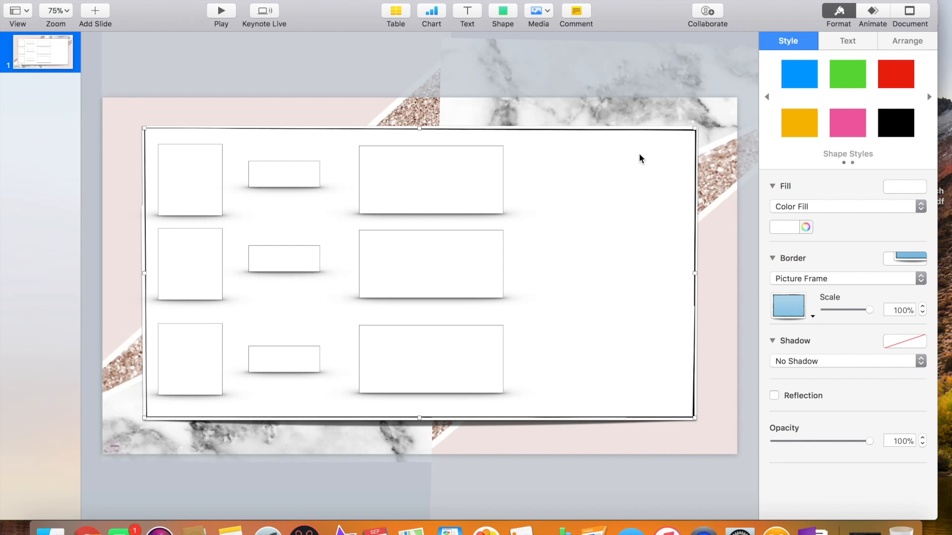
{"action": "left_click", "coordinate": [513, 14]}
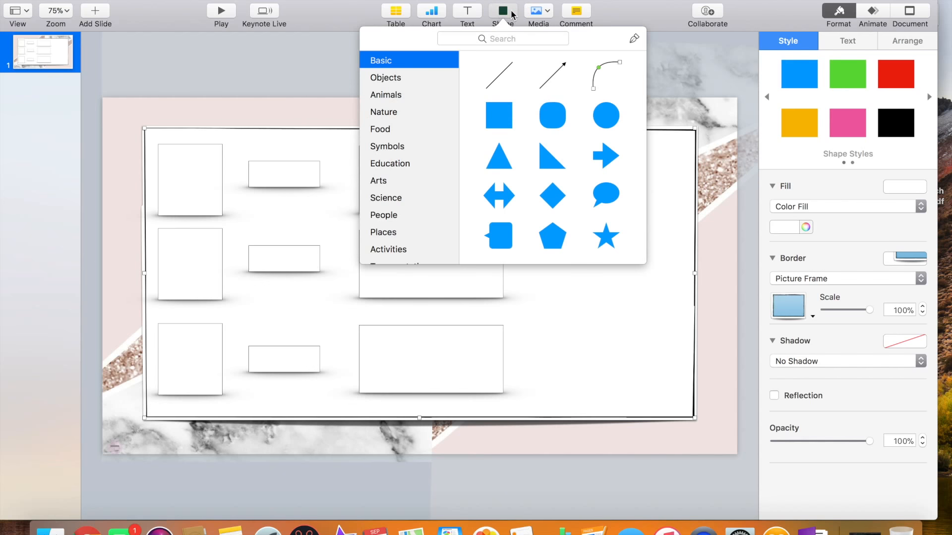
{"action": "left_click", "coordinate": [550, 119]}
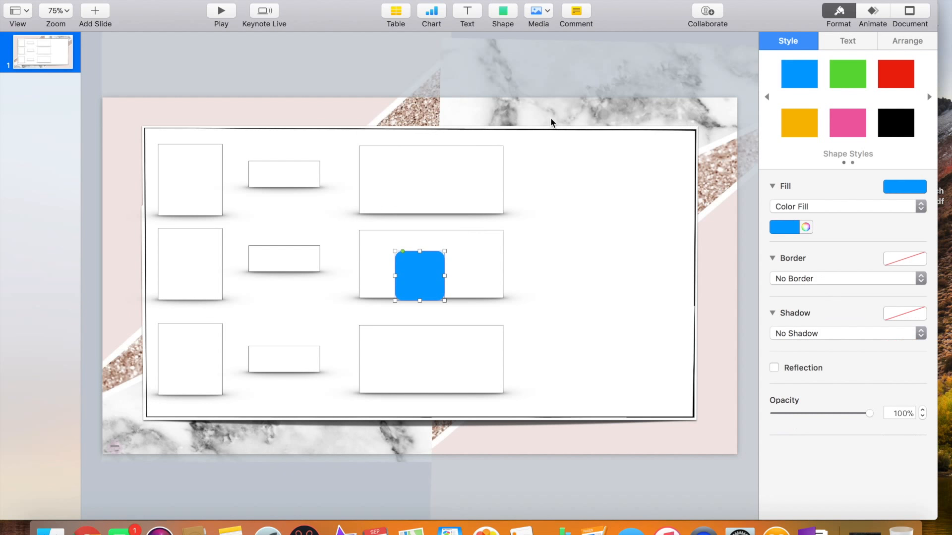
{"action": "left_click", "coordinate": [447, 304]}
{"action": "left_click", "coordinate": [437, 297]}
{"action": "left_click_drag", "start_coordinate": [443, 300], "coordinate": [679, 393]}
{"action": "left_click", "coordinate": [658, 229]}
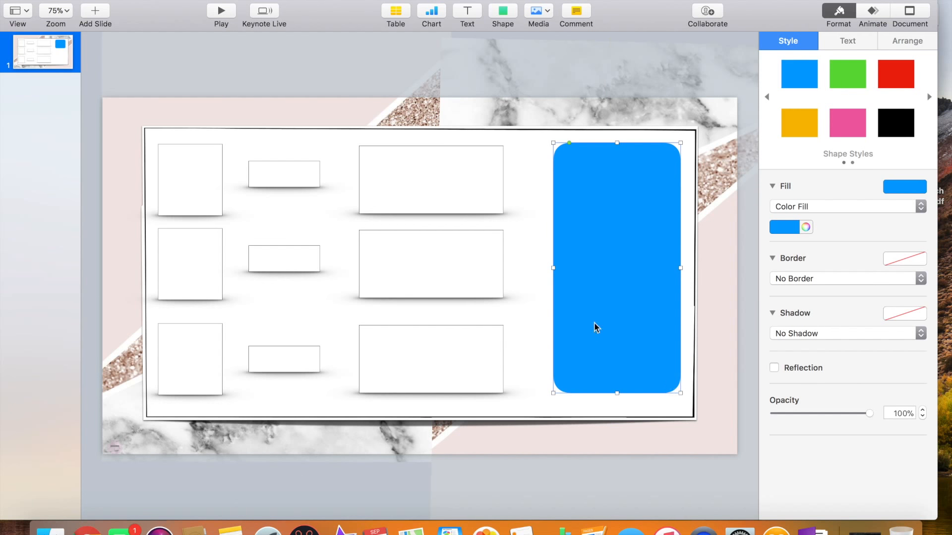
{"action": "left_click_drag", "start_coordinate": [555, 269], "coordinate": [539, 268]}
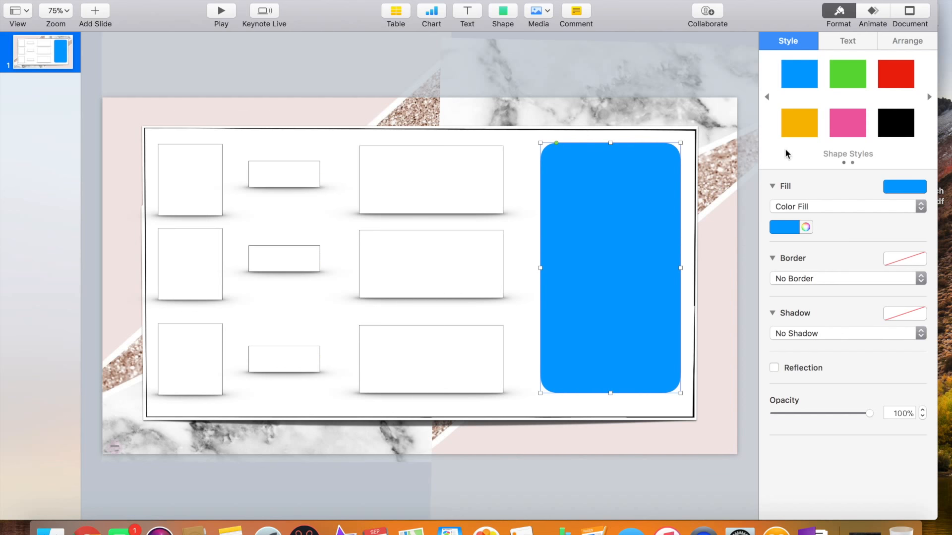
Step: Give the tall rounded panel a white fill, a line border and a contact shadow
{"action": "left_click", "coordinate": [793, 228]}
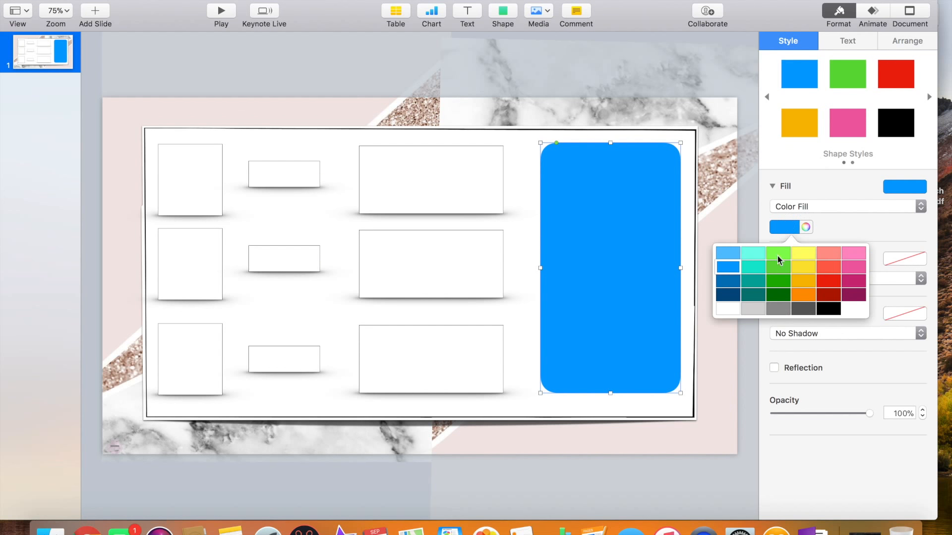
{"action": "left_click", "coordinate": [736, 305]}
{"action": "left_click", "coordinate": [799, 276]}
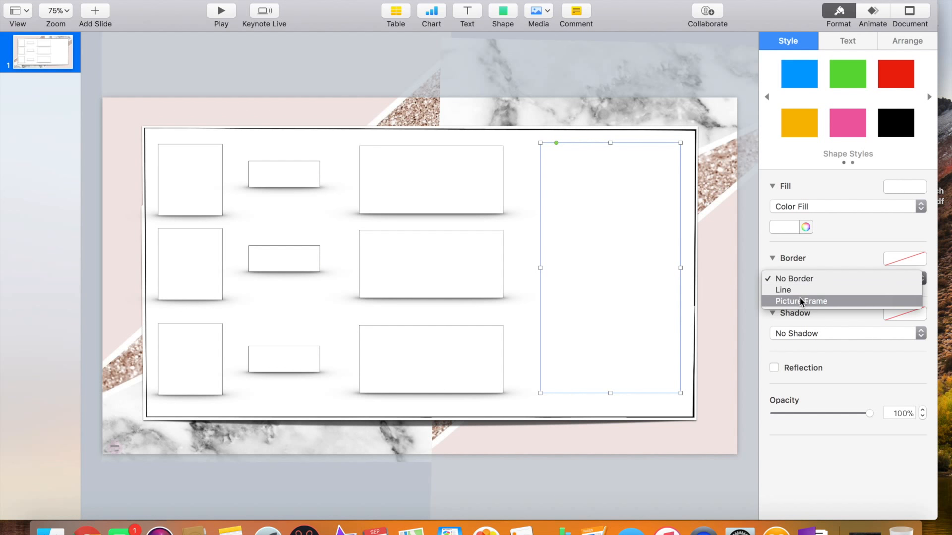
{"action": "left_click", "coordinate": [794, 290]}
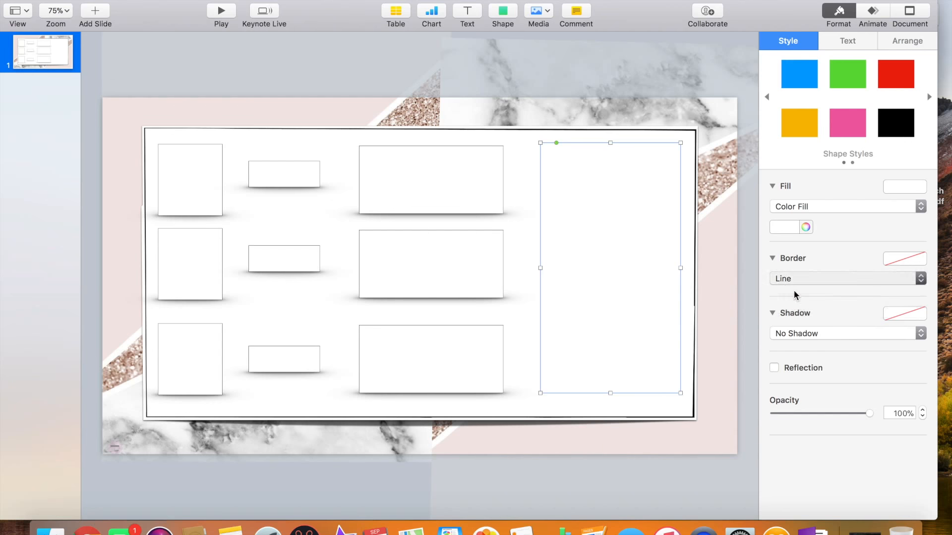
{"action": "left_click", "coordinate": [629, 108]}
{"action": "left_click", "coordinate": [678, 288]}
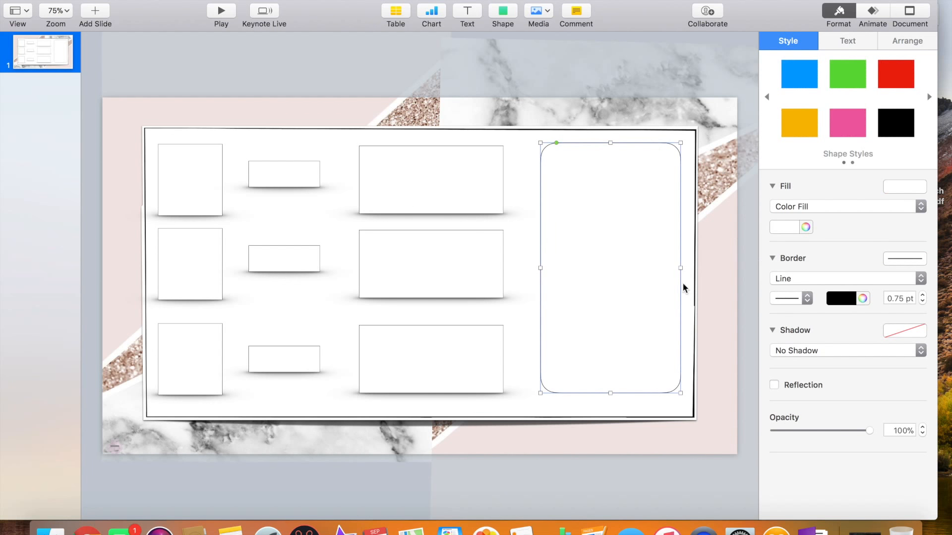
{"action": "left_click", "coordinate": [795, 352]}
{"action": "left_click", "coordinate": [795, 375]}
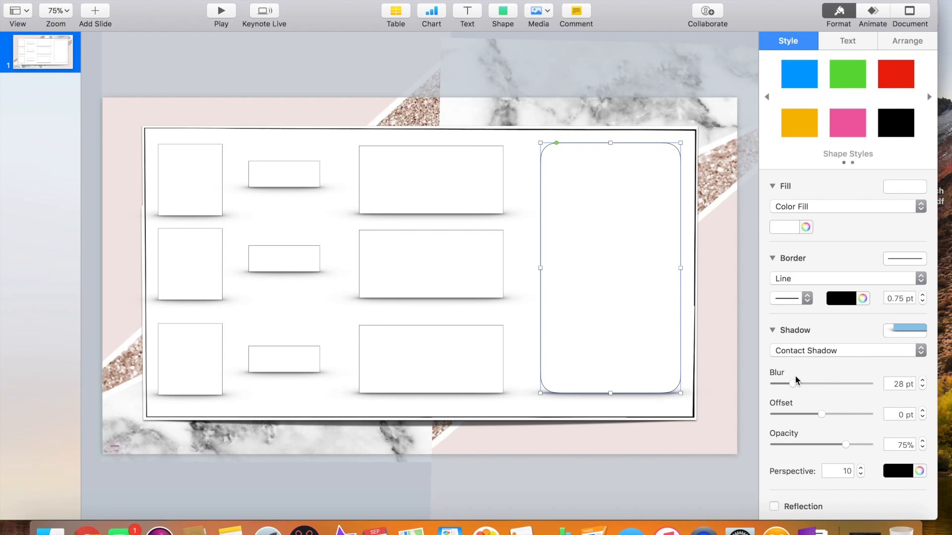
Step: Insert a text box and move the three boxes of the bottom row slightly lower in the frame
{"action": "left_click", "coordinate": [468, 19]}
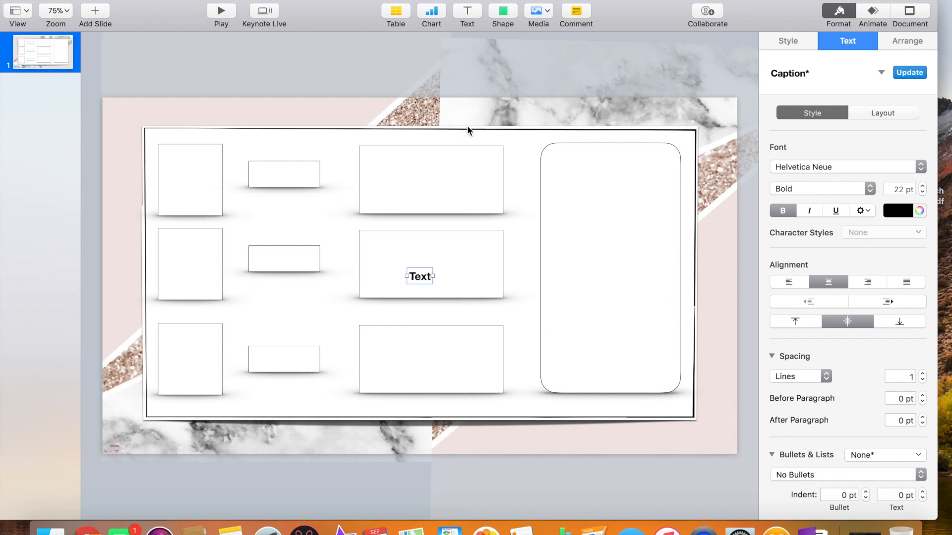
{"action": "left_click_drag", "start_coordinate": [191, 359], "coordinate": [190, 371]}
{"action": "left_click_drag", "start_coordinate": [276, 370], "coordinate": [269, 382]}
{"action": "mouse_move", "coordinate": [408, 370]}
{"action": "left_mouse_down"}
{"action": "mouse_move", "coordinate": [394, 378]}
{"action": "mouse_move", "coordinate": [414, 375]}
{"action": "left_mouse_up"}
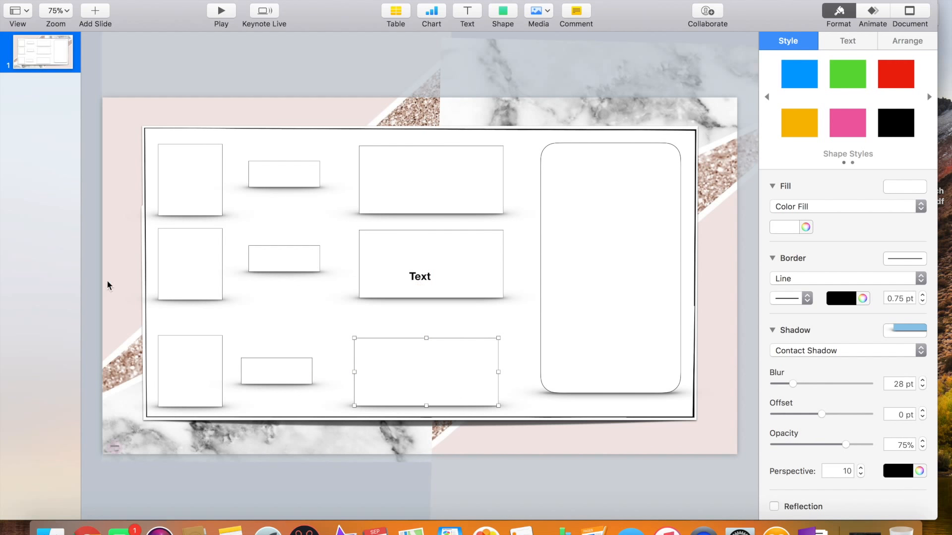
Step: Move the boxes of the middle and top rows lower, aligning them in columns with the bottom row's boxes
{"action": "left_click_drag", "start_coordinate": [207, 270], "coordinate": [191, 287]}
{"action": "left_click_drag", "start_coordinate": [251, 263], "coordinate": [263, 285]}
{"action": "left_click_drag", "start_coordinate": [394, 274], "coordinate": [388, 293]}
{"action": "left_click_drag", "start_coordinate": [398, 193], "coordinate": [394, 206]}
{"action": "left_click_drag", "start_coordinate": [281, 177], "coordinate": [273, 195]}
{"action": "left_click_drag", "start_coordinate": [176, 170], "coordinate": [172, 187]}
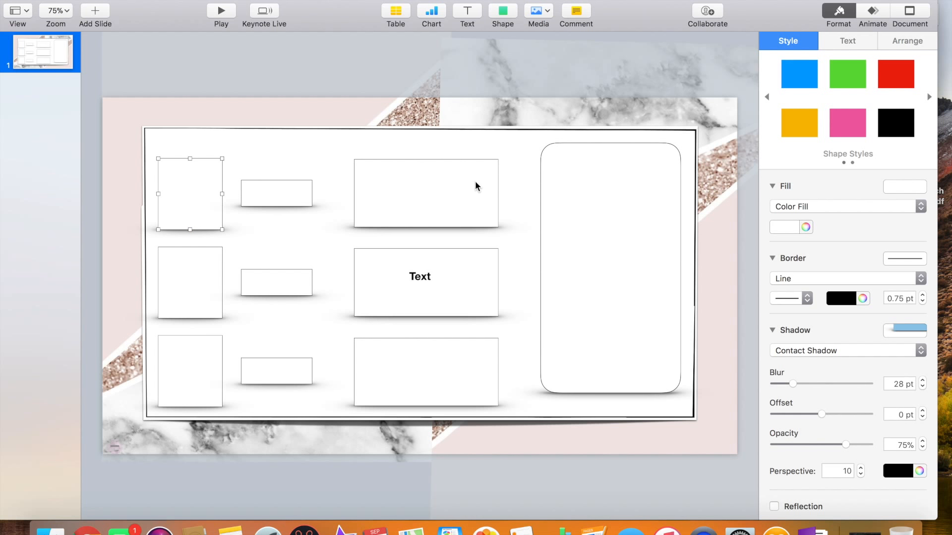
Step: Lower the tall rounded panel to line up with the rows of boxes and delete the placeholder text box
{"action": "mouse_move", "coordinate": [577, 199]}
{"action": "left_mouse_down"}
{"action": "mouse_move", "coordinate": [567, 206]}
{"action": "mouse_move", "coordinate": [575, 214]}
{"action": "left_mouse_up"}
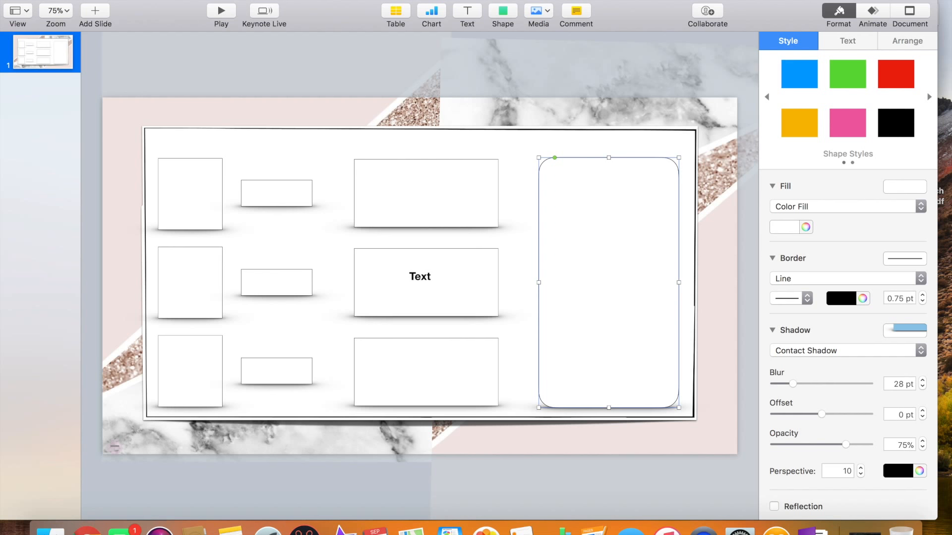
{"action": "left_click", "coordinate": [424, 281]}
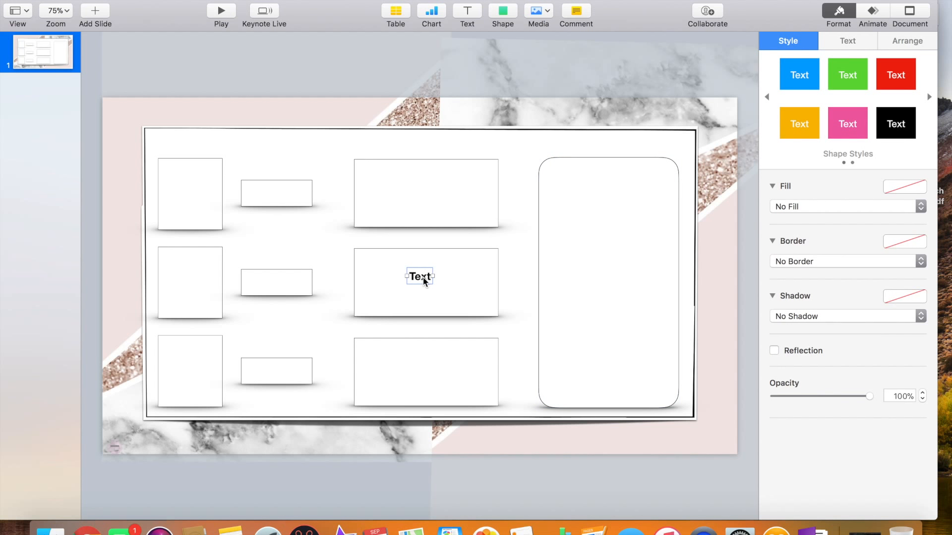
{"action": "key", "text": "Delete"}
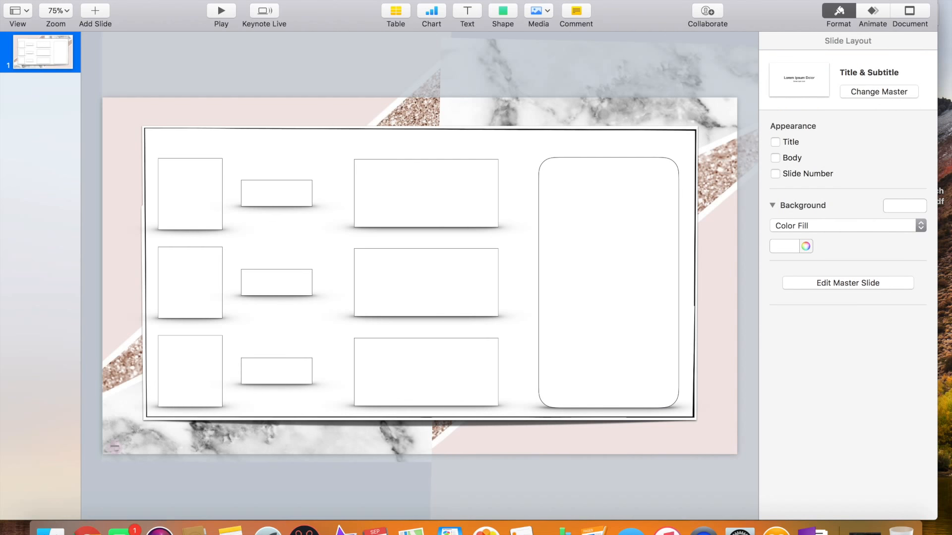
Step: Insert the gold stars image th-3.jpg from the 1MY CLIP ART folder and place it over the slide's lower-right corner
{"action": "left_click", "coordinate": [157, 1]}
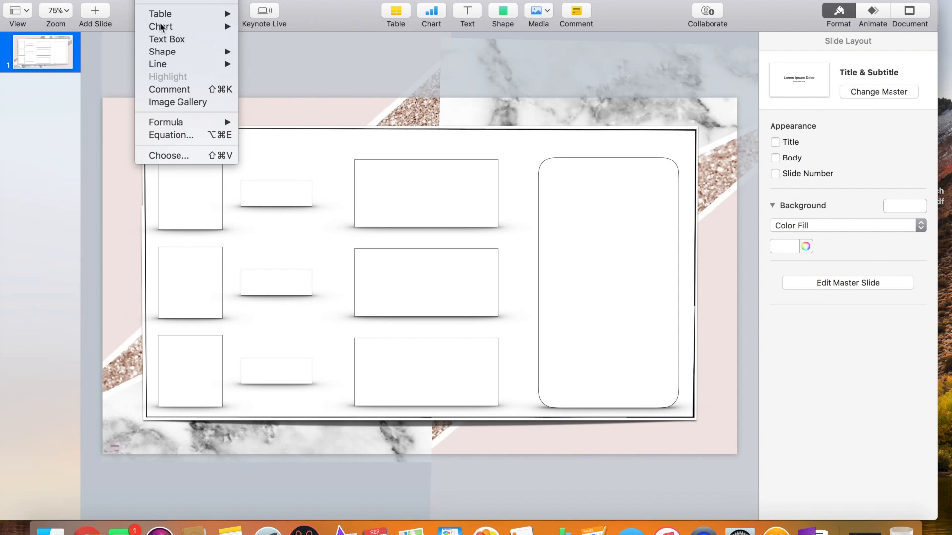
{"action": "left_click", "coordinate": [160, 155]}
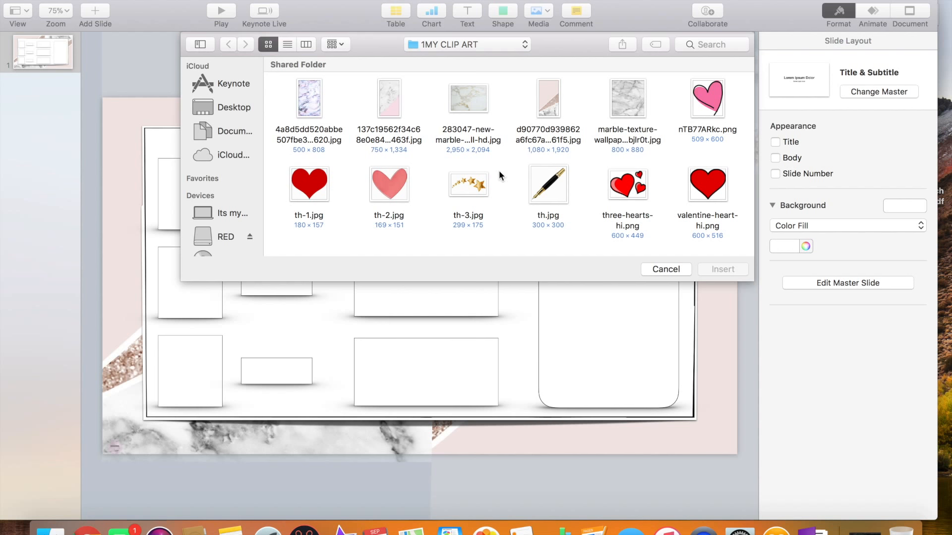
{"action": "left_click", "coordinate": [481, 181]}
{"action": "double_click", "coordinate": [481, 180]}
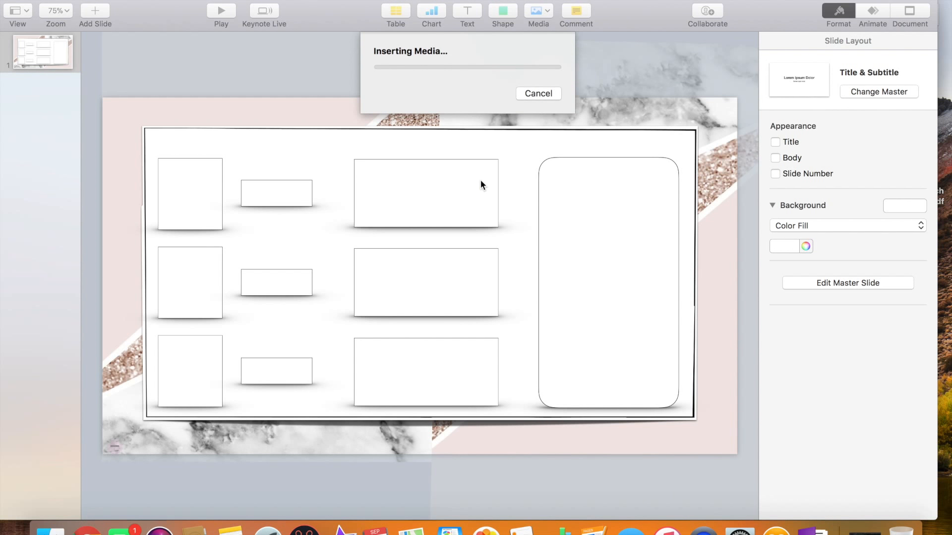
{"action": "left_click", "coordinate": [446, 272]}
{"action": "left_click_drag", "start_coordinate": [446, 272], "coordinate": [707, 410]}
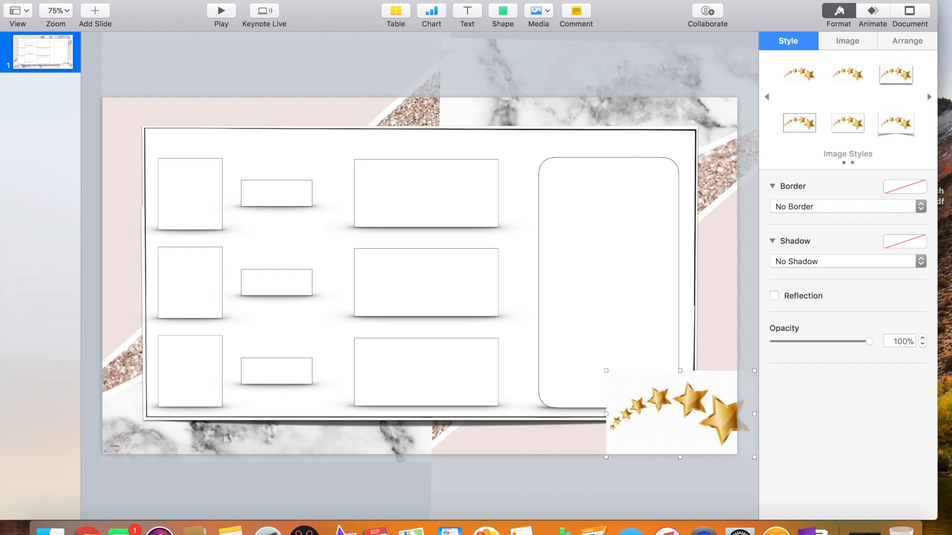
Step: Insert the fountain pen image th.jpg and place it over the slide's lower-left corner
{"action": "left_click", "coordinate": [148, 1]}
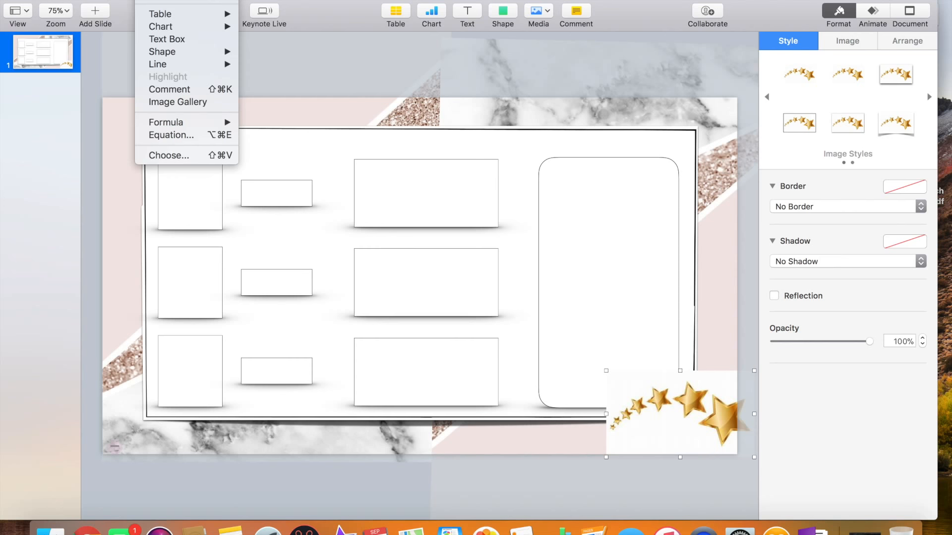
{"action": "left_click", "coordinate": [178, 156]}
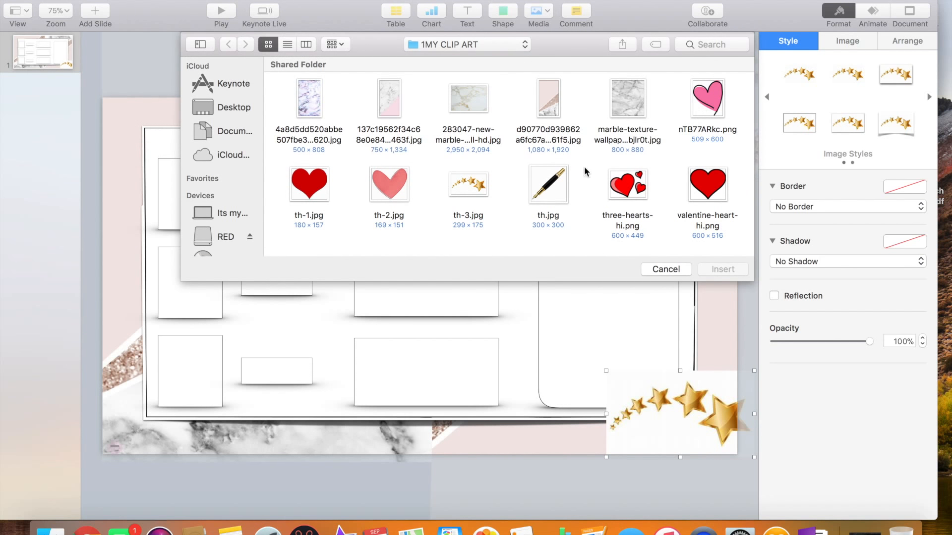
{"action": "left_click", "coordinate": [554, 183]}
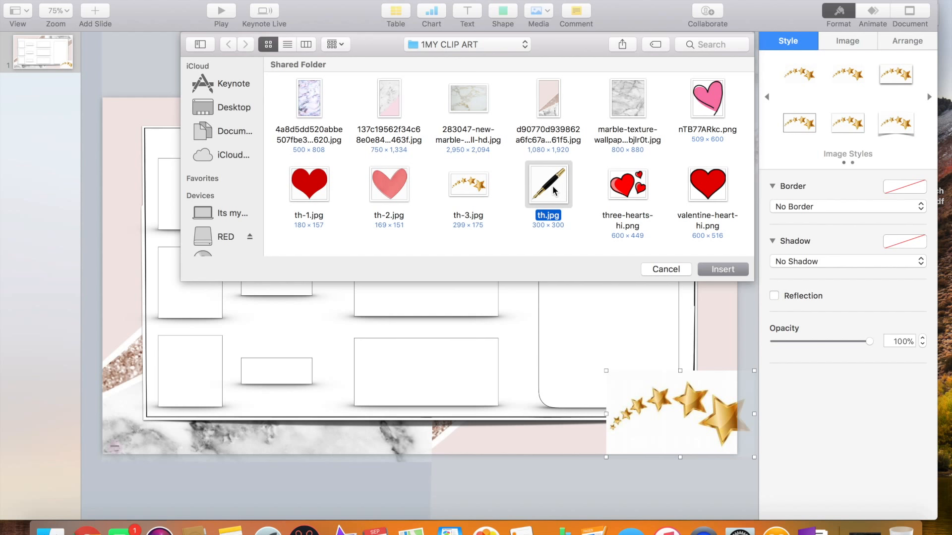
{"action": "key", "text": "Escape"}
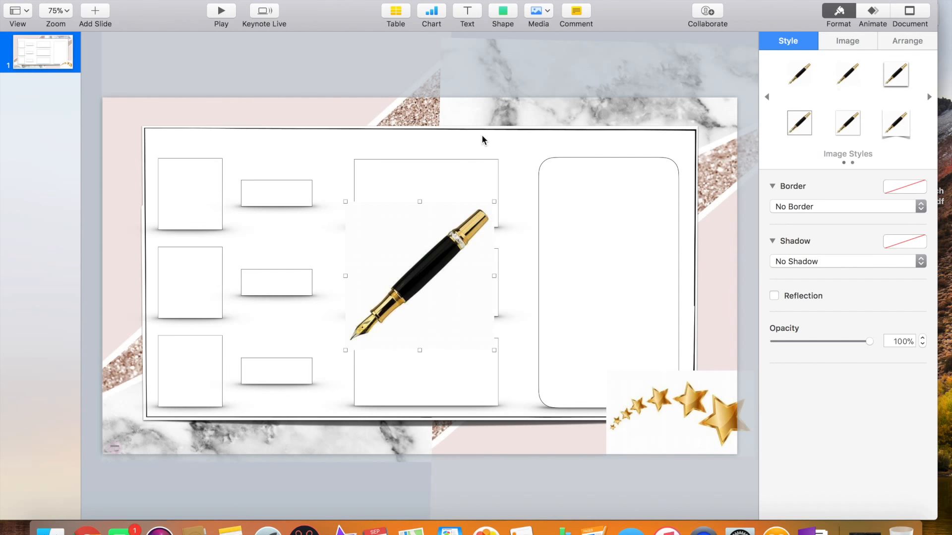
{"action": "left_click_drag", "start_coordinate": [487, 211], "coordinate": [193, 398]}
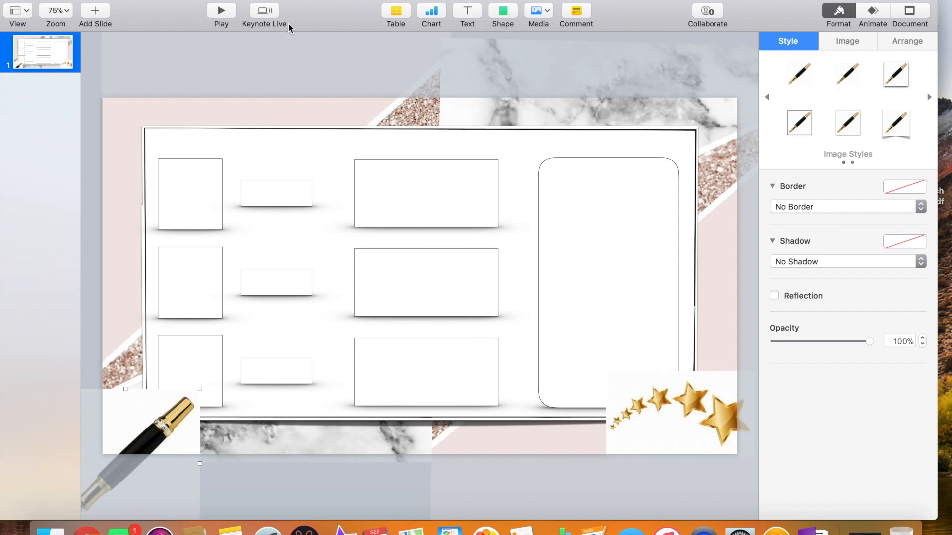
Step: Browse to the brush stokes folder on the Desktop to choose an image for insertion
{"action": "left_click", "coordinate": [90, 1]}
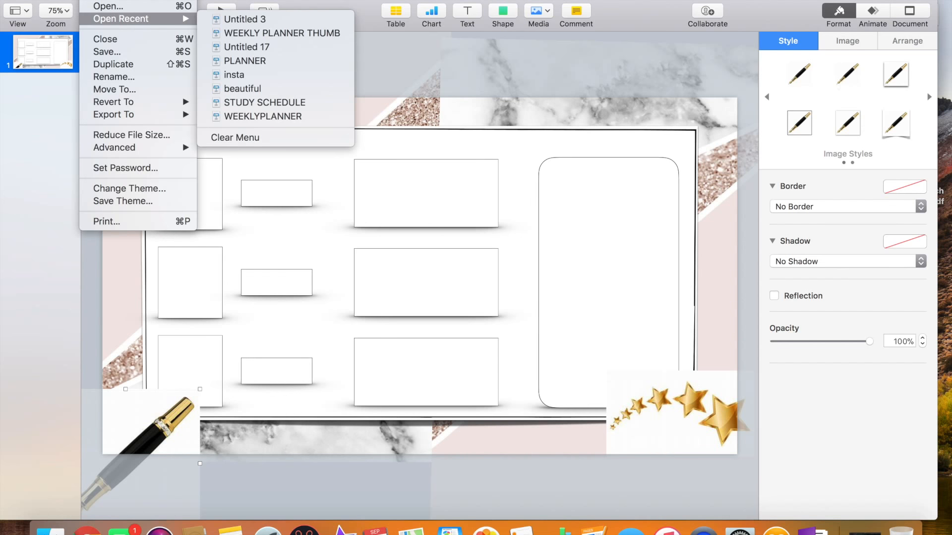
{"action": "mouse_move", "coordinate": [146, 1]}
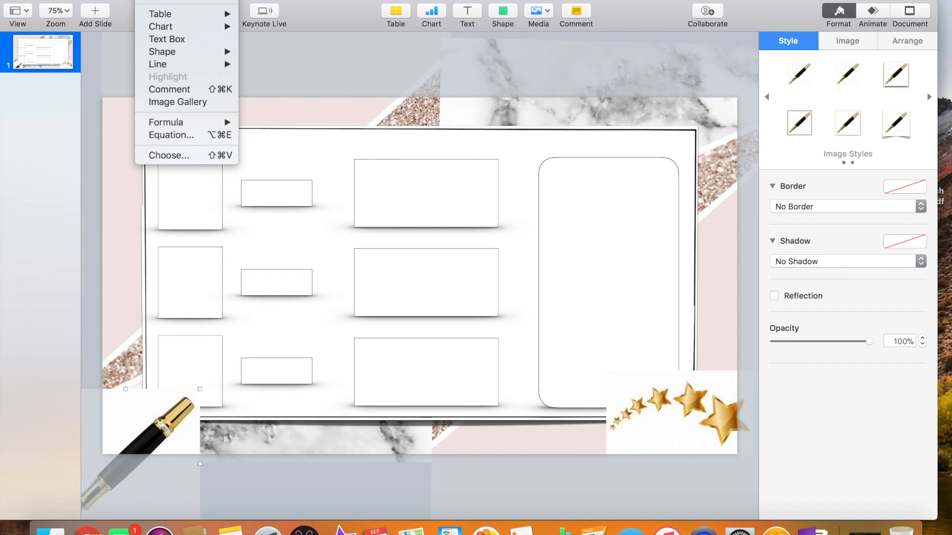
{"action": "left_click", "coordinate": [156, 155]}
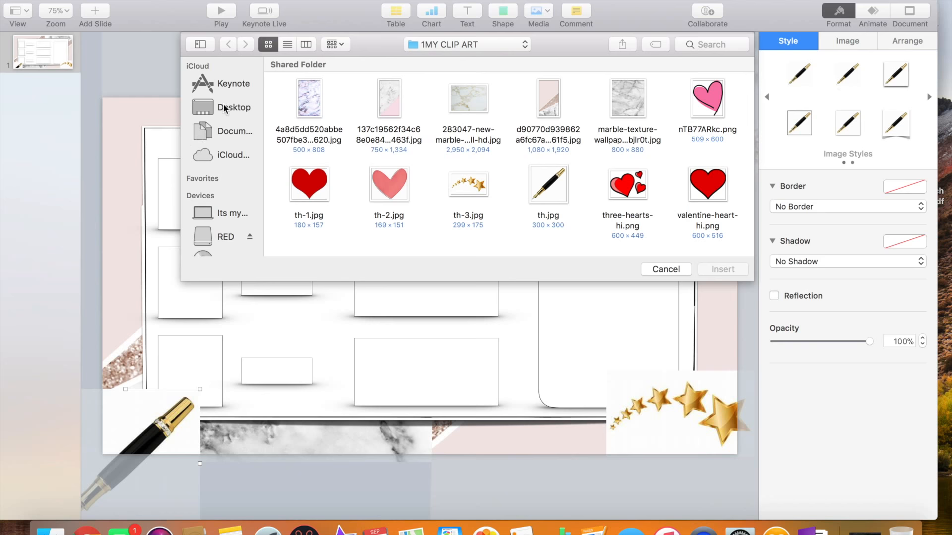
{"action": "left_click", "coordinate": [230, 115]}
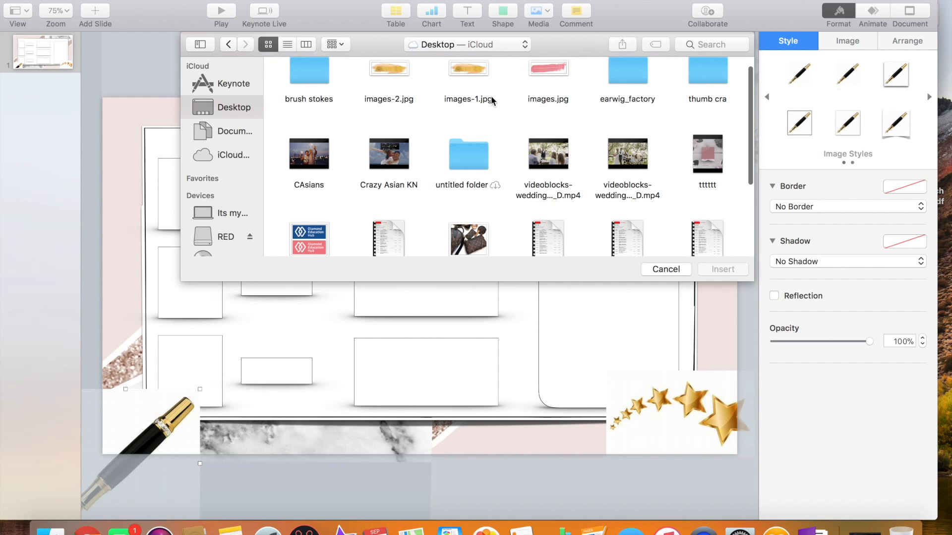
{"action": "left_click", "coordinate": [307, 85]}
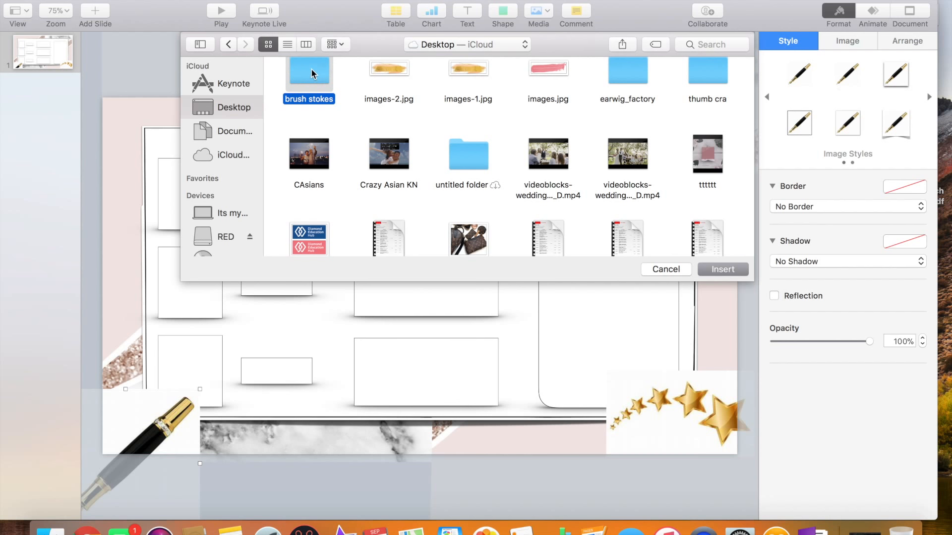
{"action": "double_click", "coordinate": [314, 73]}
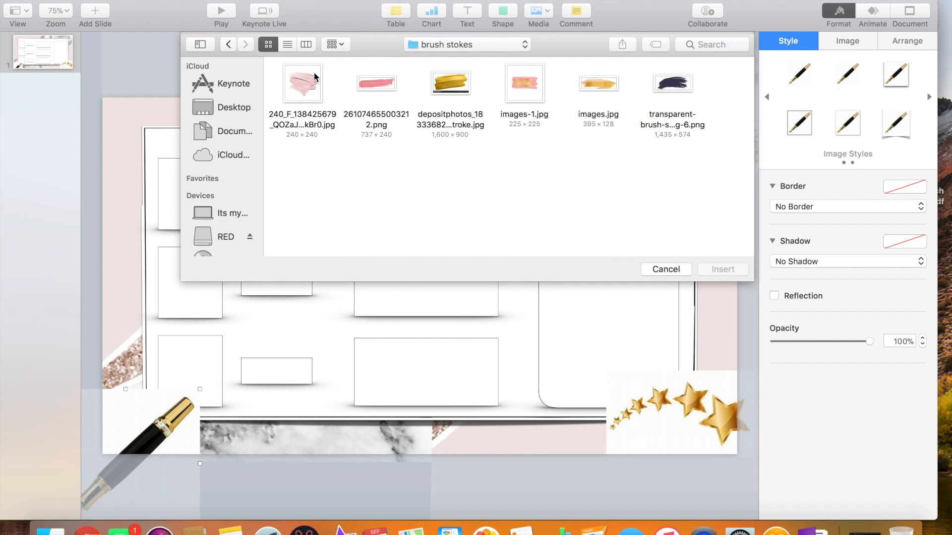
Step: Try the pale pink smear image over the frame's upper edge and delete it from the slide
{"action": "double_click", "coordinate": [308, 90]}
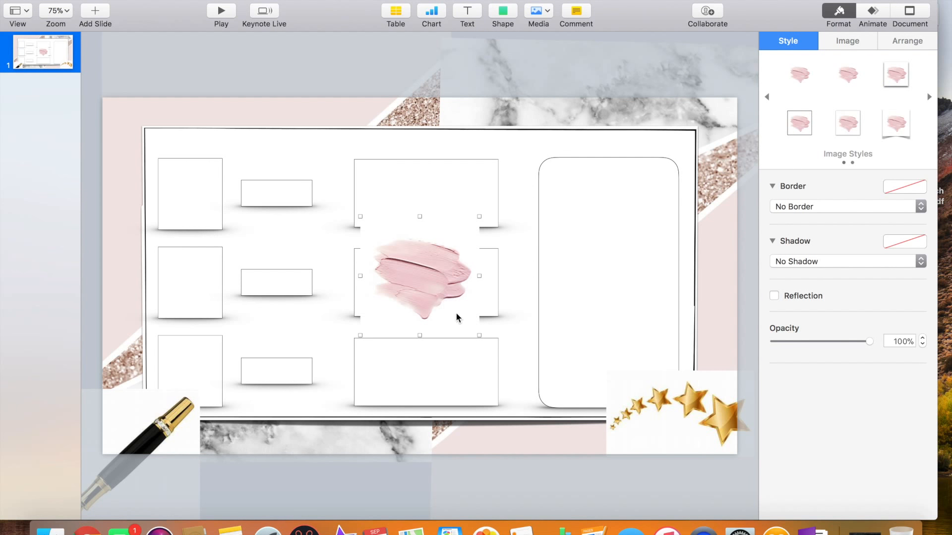
{"action": "left_click_drag", "start_coordinate": [478, 334], "coordinate": [547, 347]}
{"action": "left_click_drag", "start_coordinate": [493, 309], "coordinate": [495, 154]}
{"action": "mouse_move", "coordinate": [528, 229]}
{"action": "left_mouse_down"}
{"action": "mouse_move", "coordinate": [534, 221]}
{"action": "mouse_move", "coordinate": [462, 187]}
{"action": "mouse_move", "coordinate": [461, 170]}
{"action": "mouse_move", "coordinate": [477, 188]}
{"action": "left_mouse_up"}
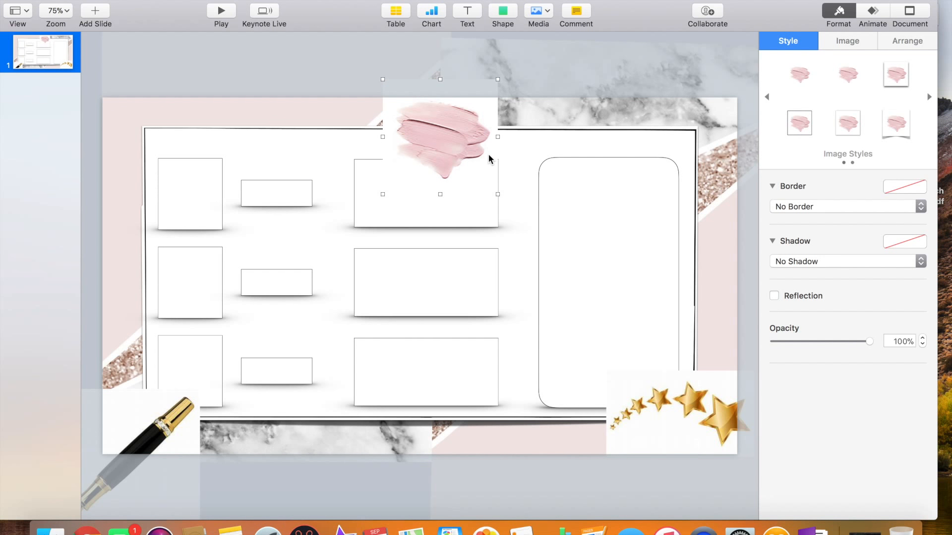
{"action": "key", "text": "Delete"}
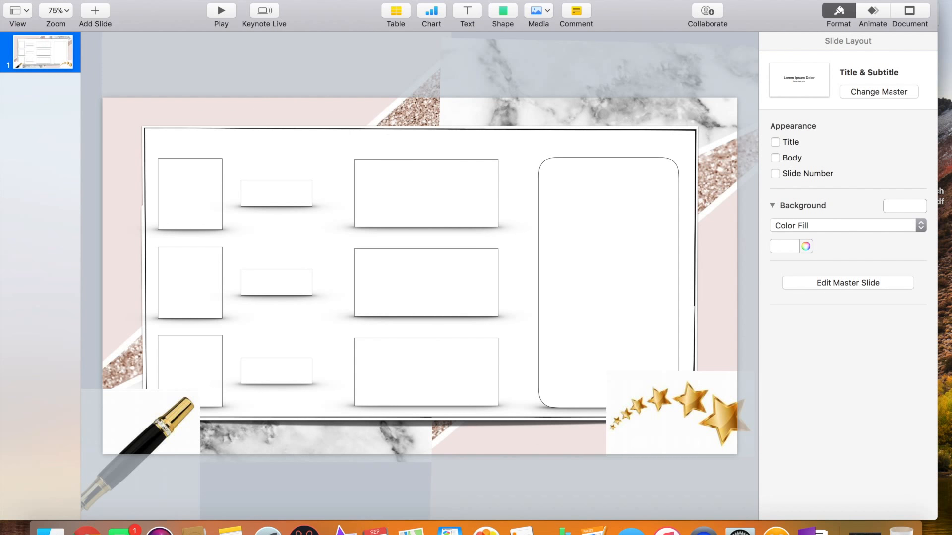
Step: Insert the pink and gold brush stroke images-1.jpg, enlarge it and place it over the frame's upper edge
{"action": "left_click", "coordinate": [185, 0]}
{"action": "mouse_move", "coordinate": [149, 1]}
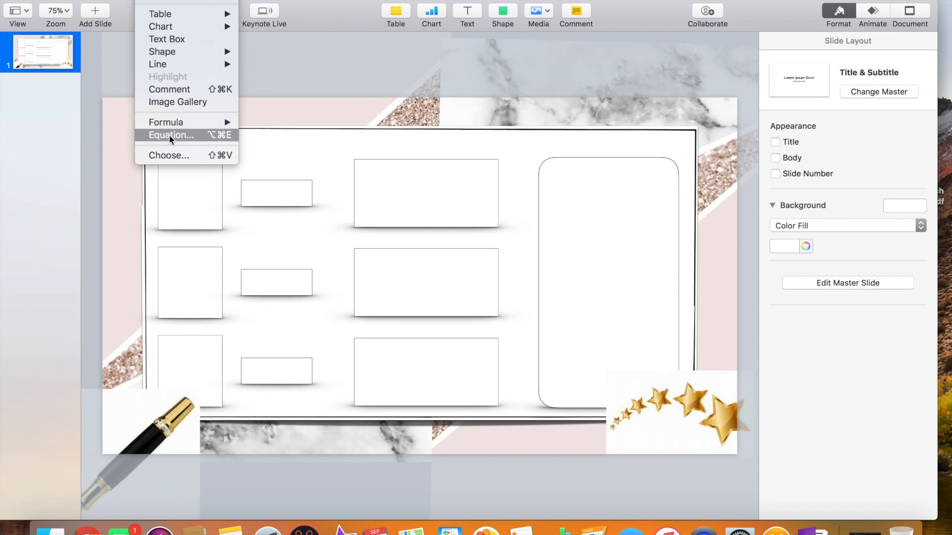
{"action": "left_click", "coordinate": [165, 156]}
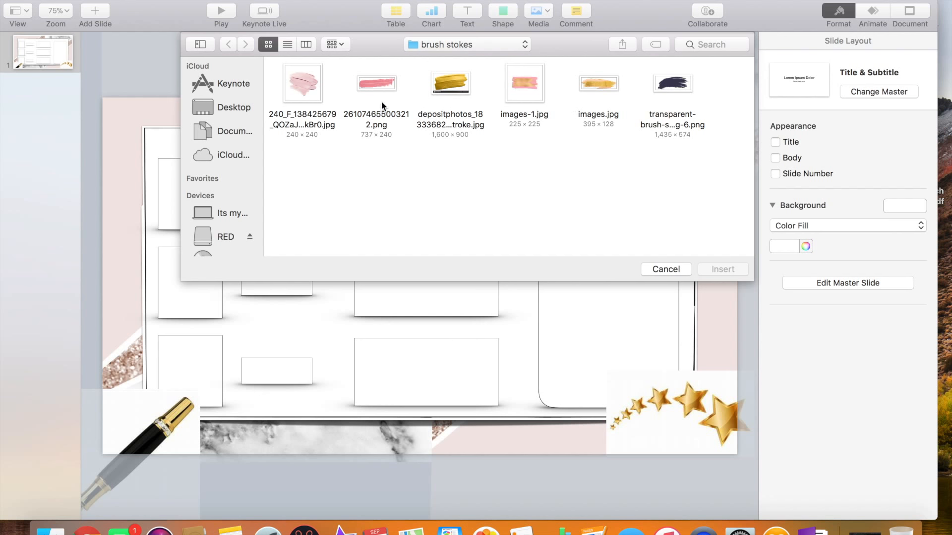
{"action": "double_click", "coordinate": [528, 93]}
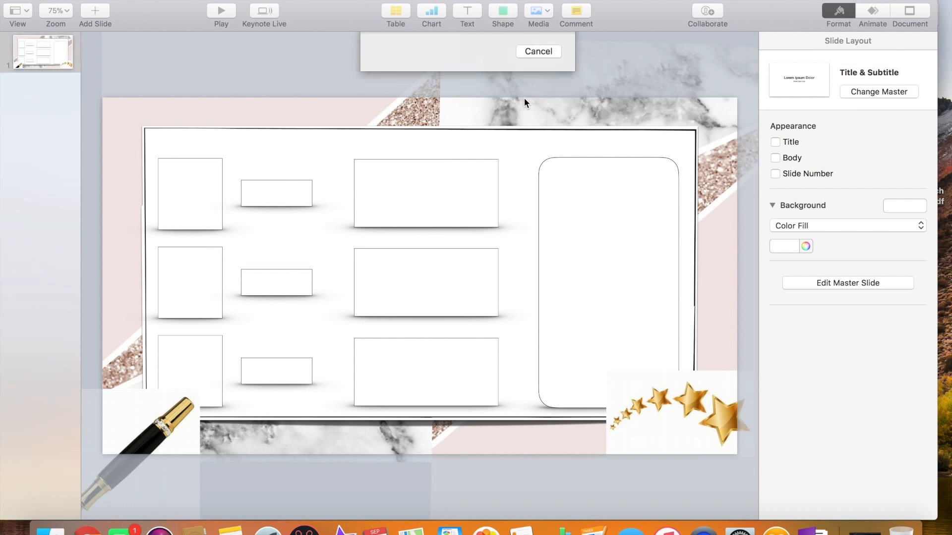
{"action": "mouse_move", "coordinate": [476, 221]}
{"action": "left_mouse_down"}
{"action": "mouse_move", "coordinate": [569, 198]}
{"action": "mouse_move", "coordinate": [542, 157]}
{"action": "left_mouse_up"}
{"action": "mouse_move", "coordinate": [521, 219]}
{"action": "left_mouse_down"}
{"action": "mouse_move", "coordinate": [508, 128]}
{"action": "mouse_move", "coordinate": [497, 127]}
{"action": "left_mouse_up"}
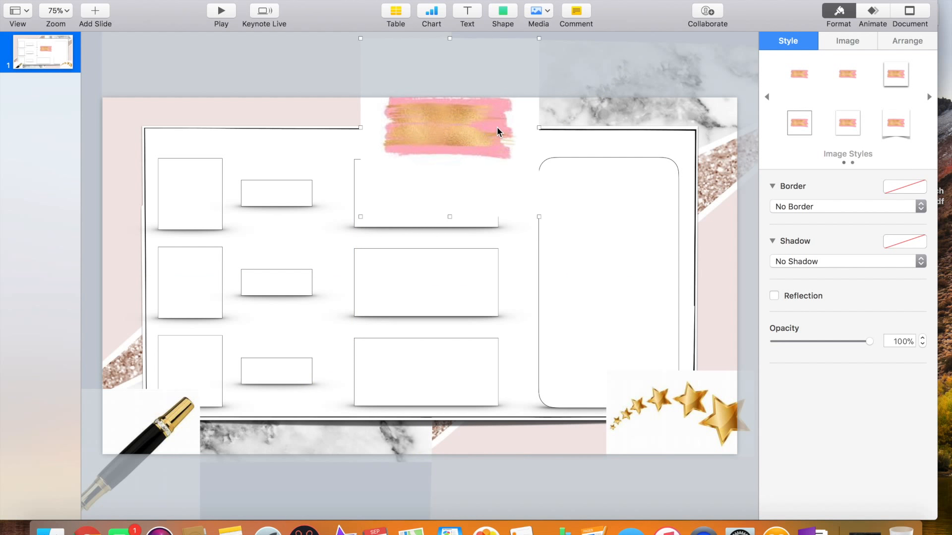
Step: Set the saturation of the pink and gold brush stroke image to -59%
{"action": "left_click", "coordinate": [846, 42]}
{"action": "left_click", "coordinate": [792, 260]}
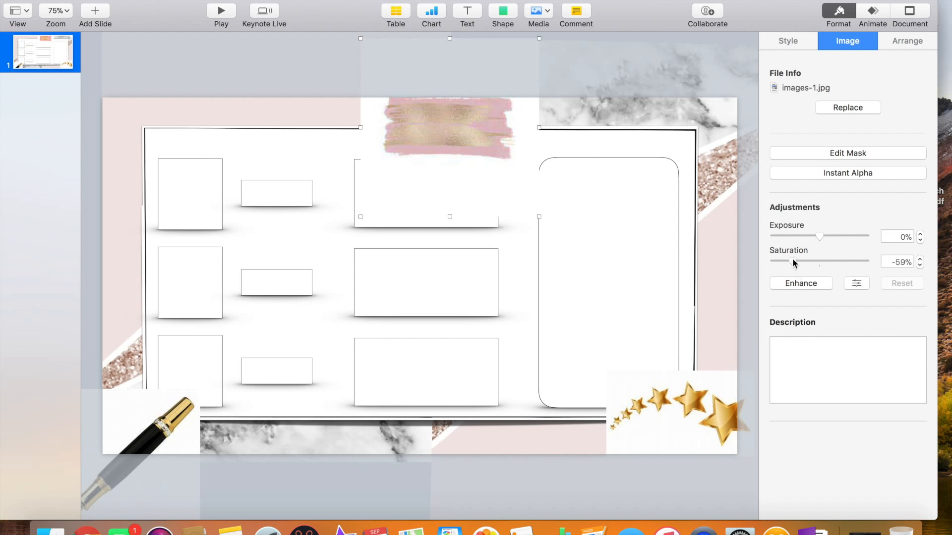
{"action": "left_click", "coordinate": [579, 104]}
{"action": "left_click", "coordinate": [814, 173]}
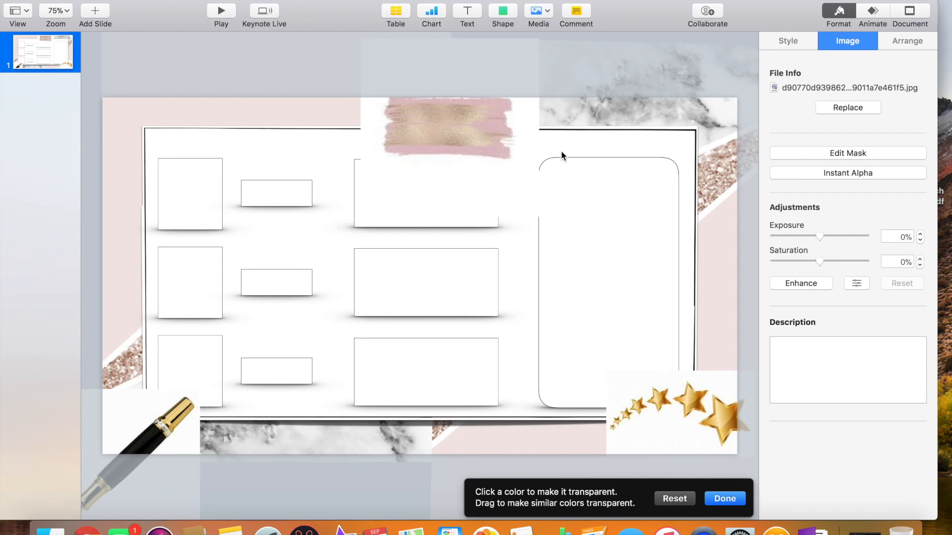
{"action": "left_click", "coordinate": [853, 179]}
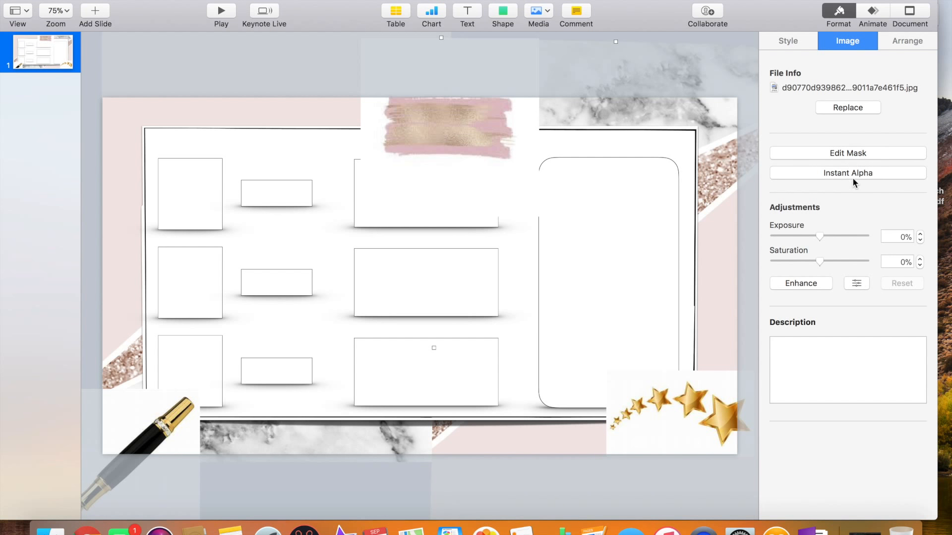
{"action": "left_click", "coordinate": [856, 172]}
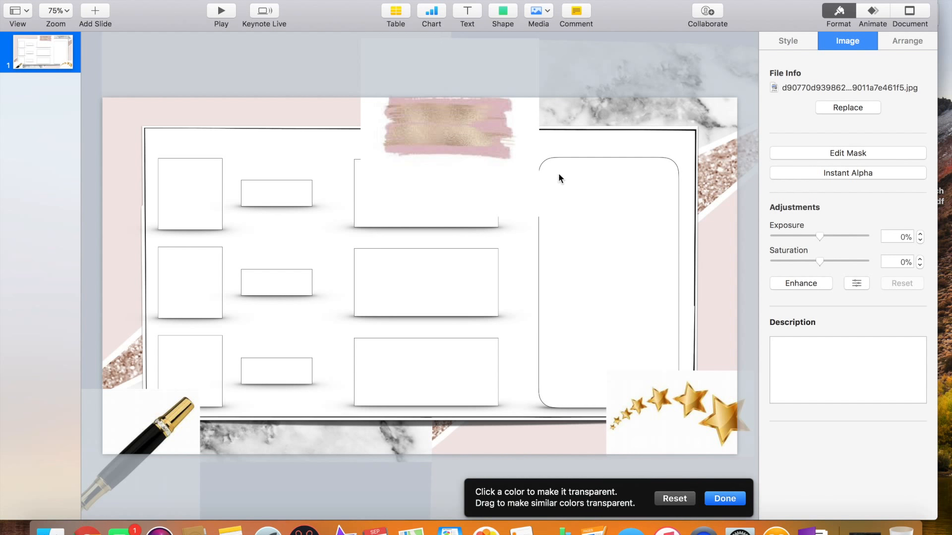
Step: Make the brush stroke image's white background transparent with Instant Alpha and position the stroke over the middle of the frame's upper edge
{"action": "left_click_drag", "start_coordinate": [501, 172], "coordinate": [506, 281]}
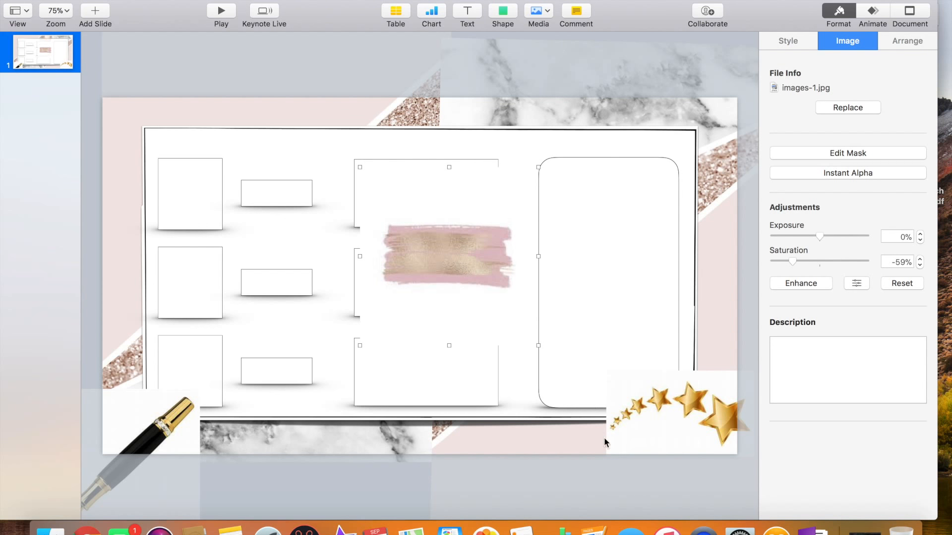
{"action": "left_click", "coordinate": [850, 174]}
{"action": "left_click_drag", "start_coordinate": [494, 206], "coordinate": [496, 223]}
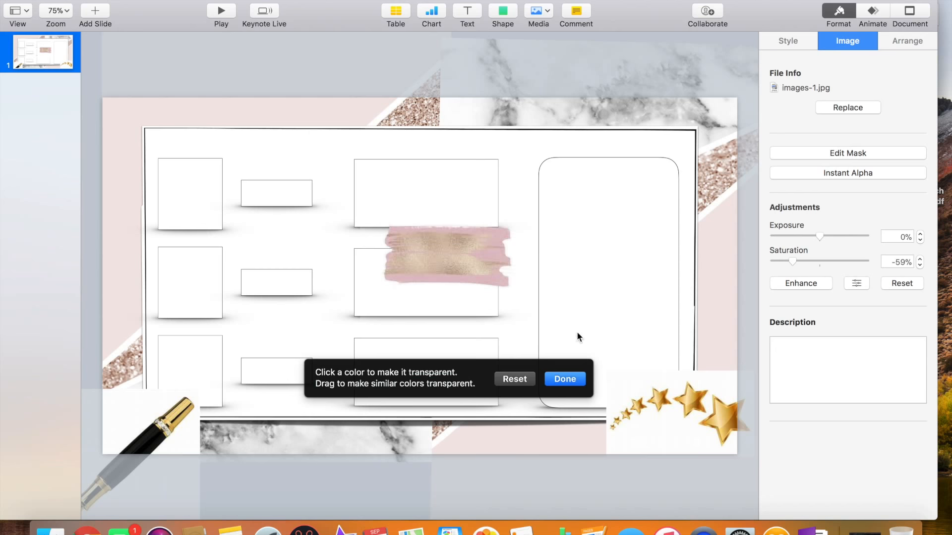
{"action": "left_click", "coordinate": [570, 382]}
{"action": "mouse_move", "coordinate": [472, 272]}
{"action": "left_mouse_down"}
{"action": "mouse_move", "coordinate": [476, 187]}
{"action": "mouse_move", "coordinate": [446, 144]}
{"action": "mouse_move", "coordinate": [509, 159]}
{"action": "mouse_move", "coordinate": [501, 165]}
{"action": "mouse_move", "coordinate": [479, 144]}
{"action": "left_mouse_up"}
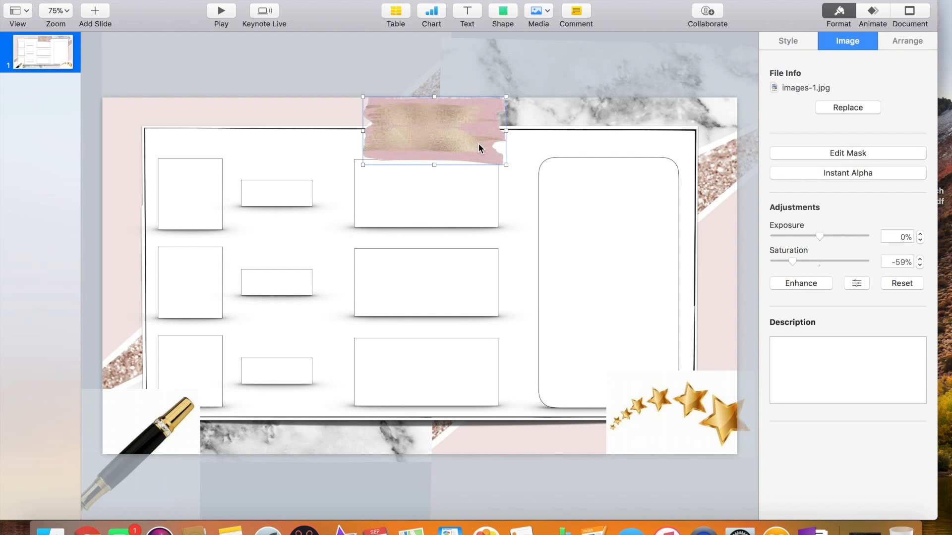
Step: Add a text box reading "Academic Planner" to the slide
{"action": "left_click", "coordinate": [517, 171]}
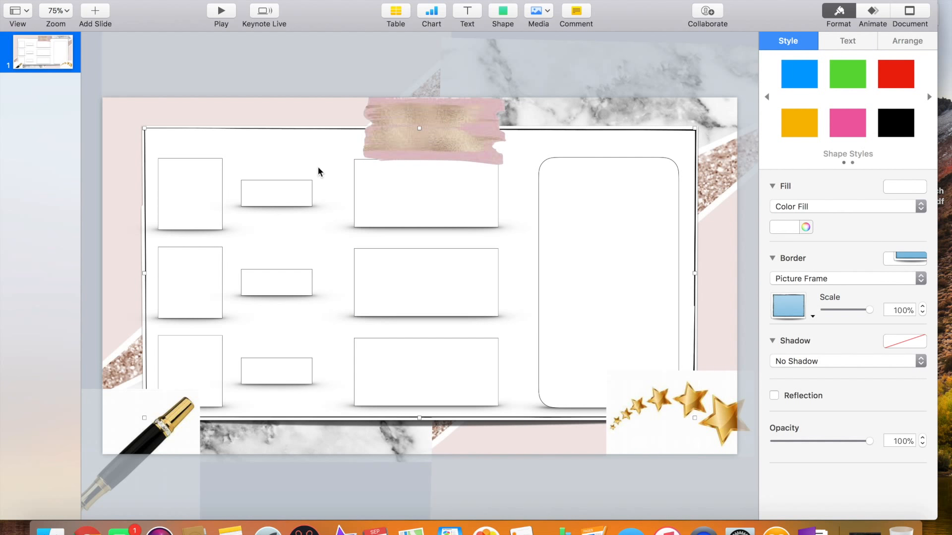
{"action": "left_click", "coordinate": [466, 12]}
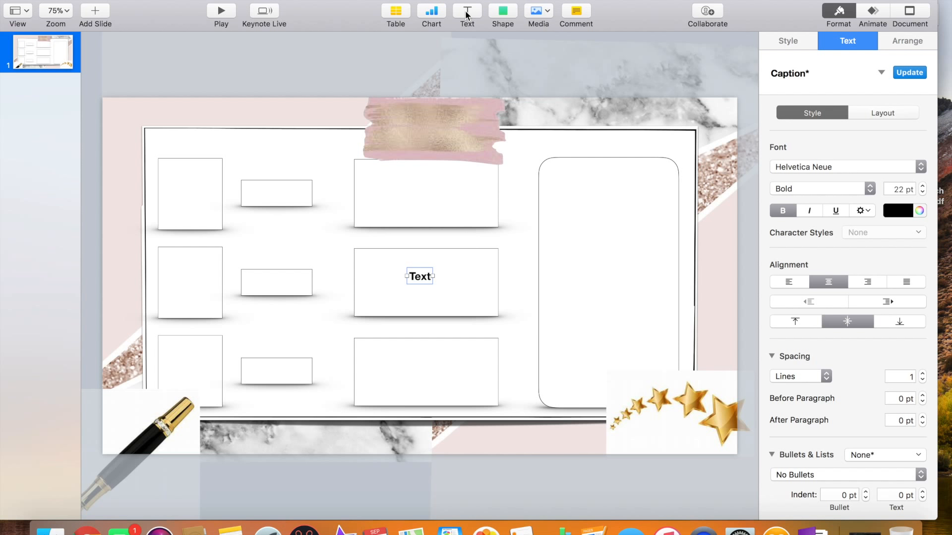
{"action": "type", "text": "A"}
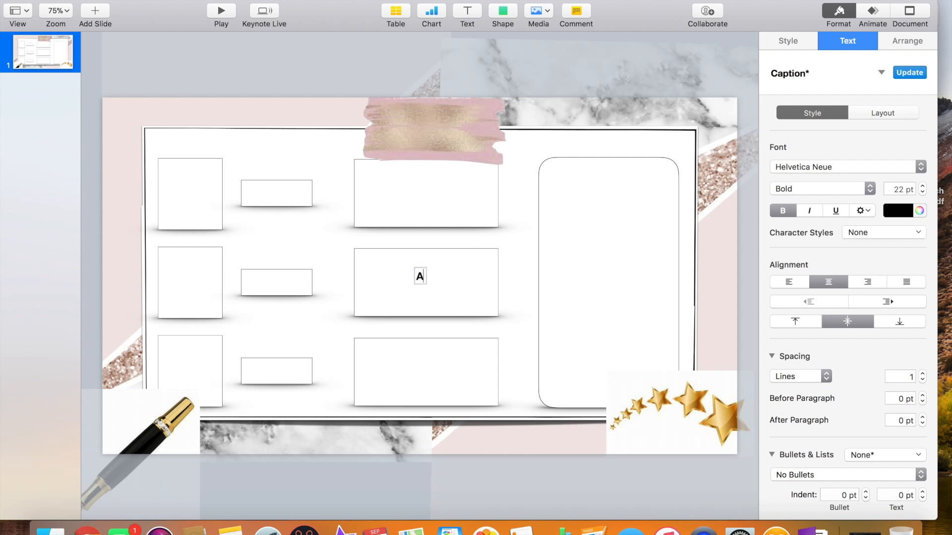
{"action": "type", "text": "cademic"}
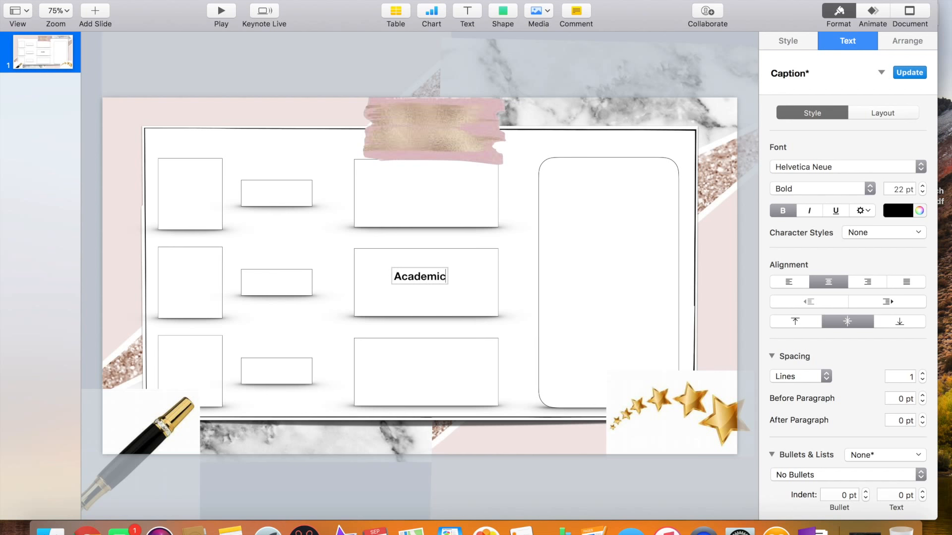
{"action": "type", "text": " Planner"}
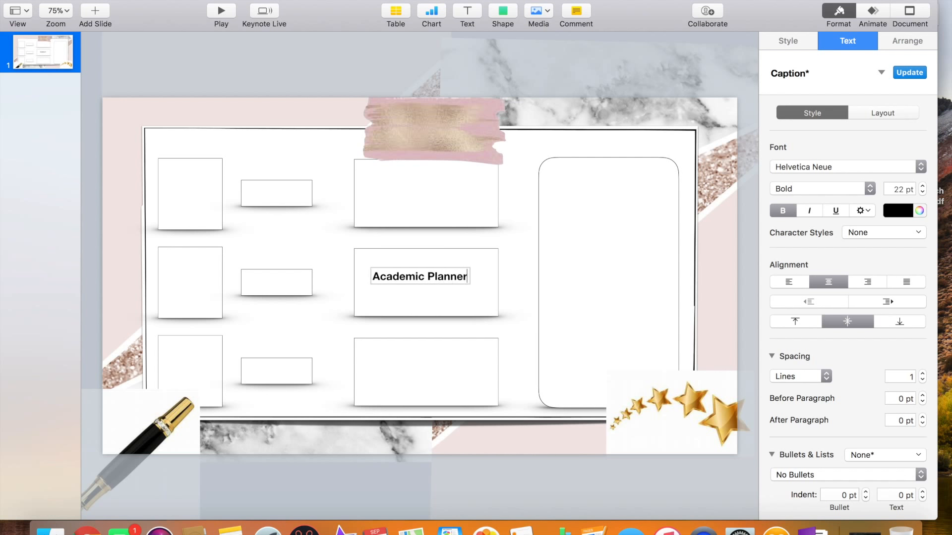
Step: Set the font of the whole "Academic Planner" text to Dhanikans Signature Italic
{"action": "left_click", "coordinate": [877, 162]}
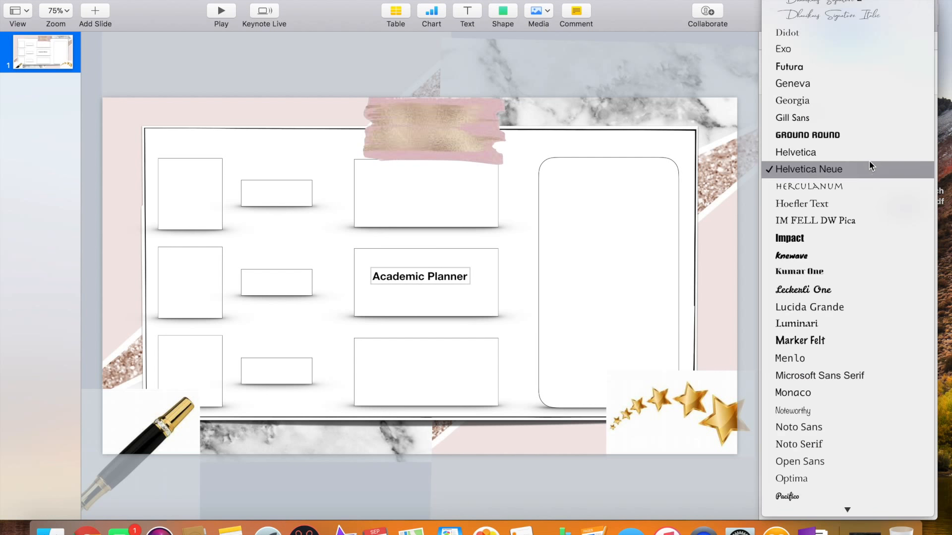
{"action": "left_click", "coordinate": [858, 4]}
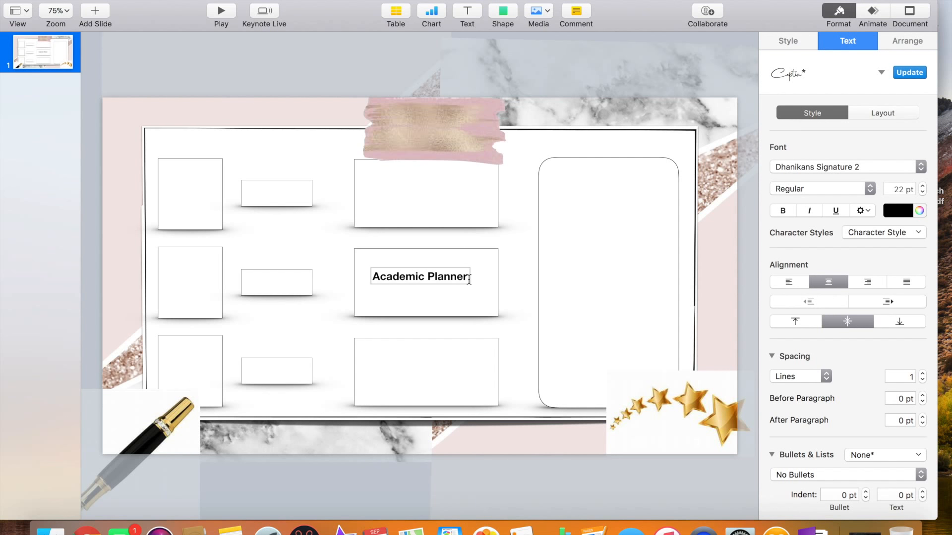
{"action": "left_click_drag", "start_coordinate": [469, 279], "coordinate": [340, 277]}
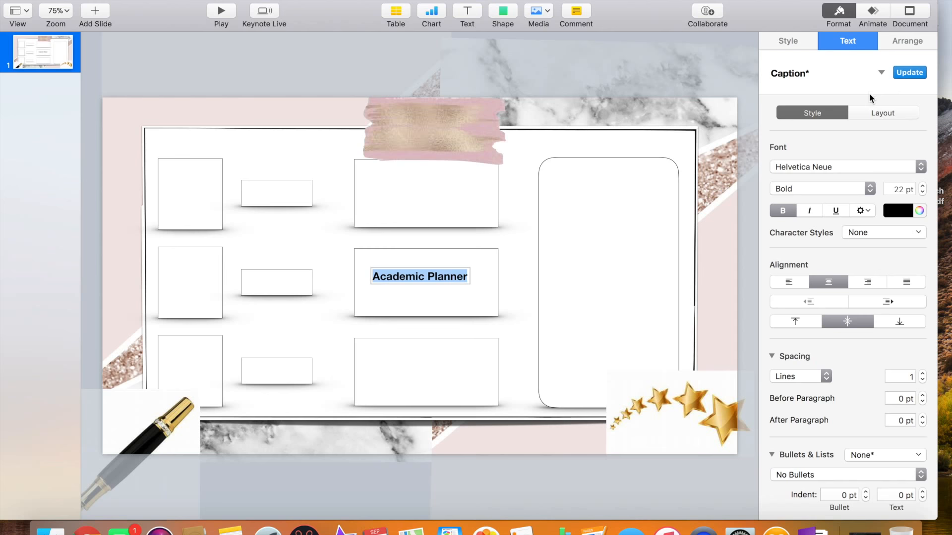
{"action": "left_click", "coordinate": [871, 167]}
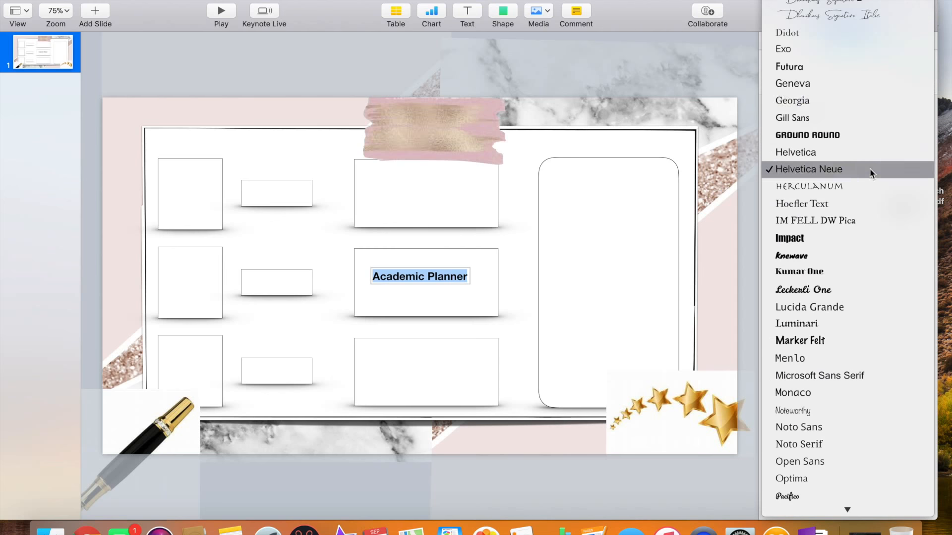
{"action": "left_click", "coordinate": [833, 14]}
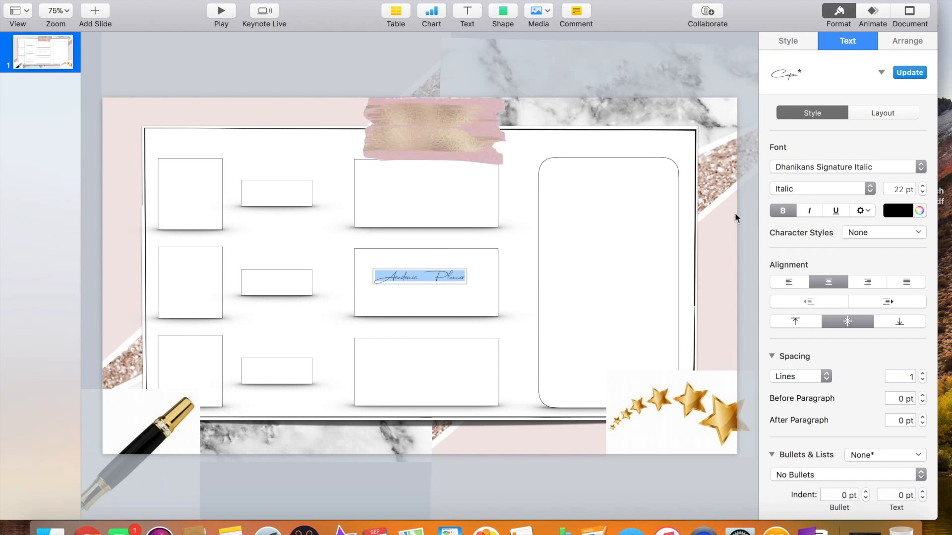
Step: Enlarge the "Academic Planner" title to 106 pt and move it up over the brush stroke
{"action": "left_click", "coordinate": [922, 186]}
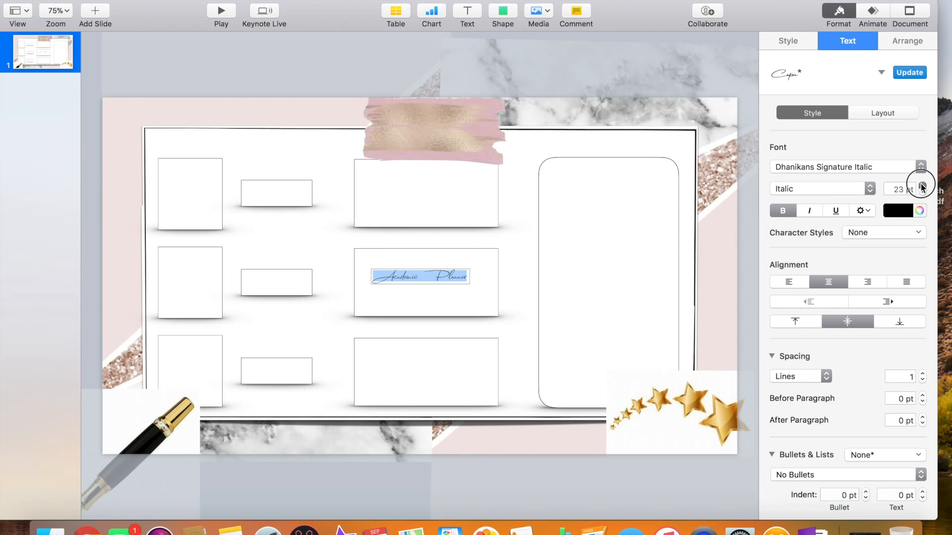
{"action": "left_click_drag", "start_coordinate": [922, 186], "coordinate": [922, 187]}
{"action": "left_click", "coordinate": [480, 215]}
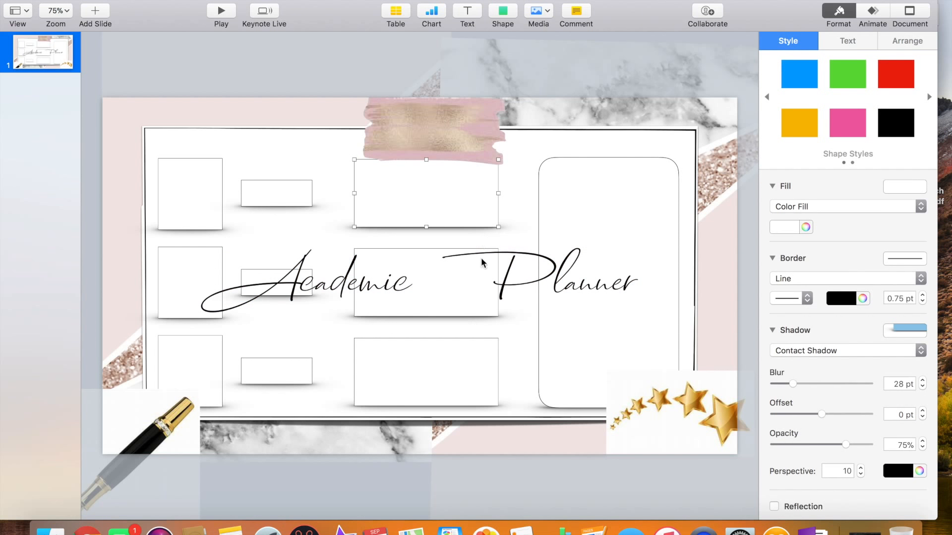
{"action": "left_click_drag", "start_coordinate": [520, 285], "coordinate": [547, 133]}
{"action": "left_click", "coordinate": [454, 119]}
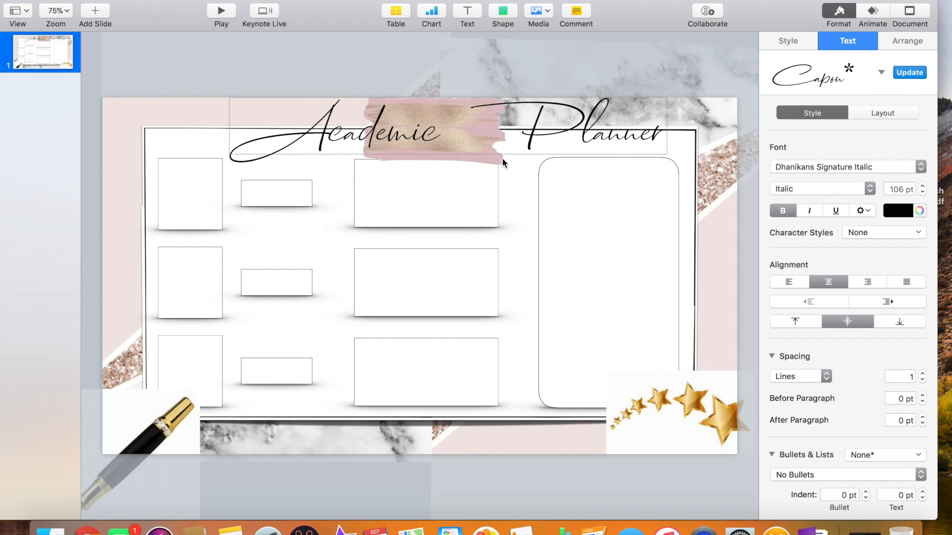
Step: Move the title down out of the header and line up three overlapping copies of the brush stroke as one wide band along the frame's upper edge
{"action": "left_click", "coordinate": [616, 56]}
{"action": "left_click_drag", "start_coordinate": [598, 127], "coordinate": [558, 223]}
{"action": "mouse_move", "coordinate": [486, 154]}
{"action": "left_mouse_down"}
{"action": "mouse_move", "coordinate": [328, 145]}
{"action": "mouse_move", "coordinate": [560, 128]}
{"action": "left_mouse_up"}
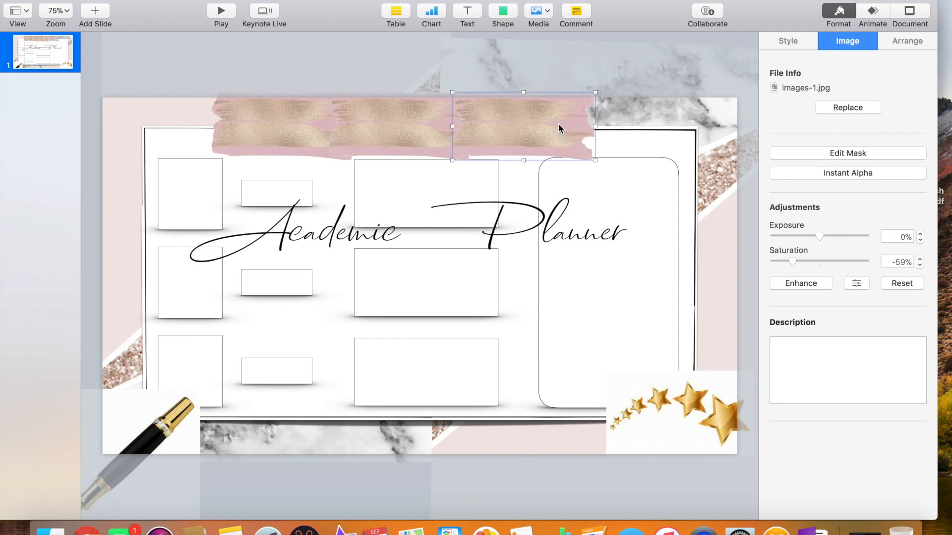
{"action": "mouse_move", "coordinate": [793, 262]}
{"action": "left_mouse_down"}
{"action": "mouse_move", "coordinate": [785, 266]}
{"action": "mouse_move", "coordinate": [795, 263]}
{"action": "left_mouse_up"}
Step: Place the "Academic Planner" title over the brush-stroke band and bring it forward in front of all the strokes
{"action": "mouse_move", "coordinate": [549, 231]}
{"action": "left_mouse_down"}
{"action": "mouse_move", "coordinate": [548, 110]}
{"action": "mouse_move", "coordinate": [552, 122]}
{"action": "left_mouse_up"}
{"action": "left_click", "coordinate": [913, 37]}
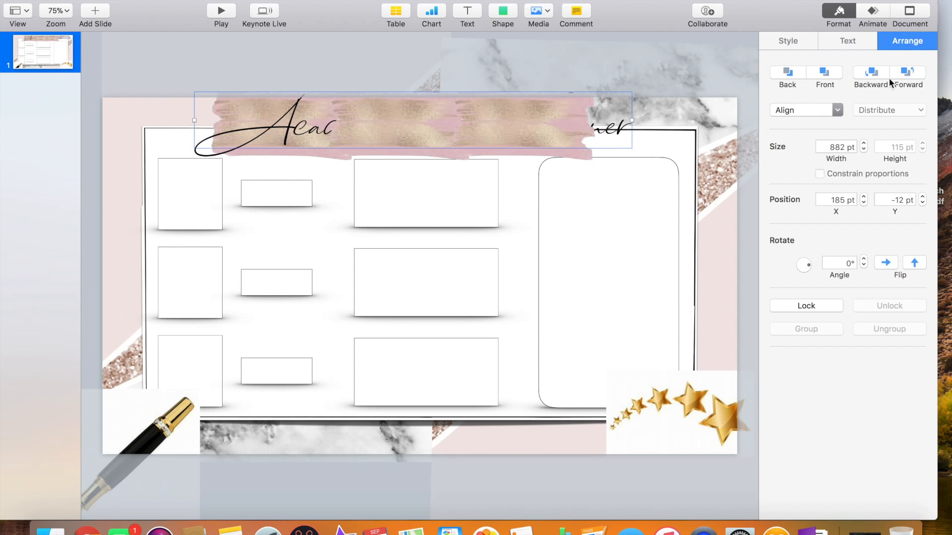
{"action": "left_click", "coordinate": [905, 71]}
{"action": "left_click", "coordinate": [906, 72]}
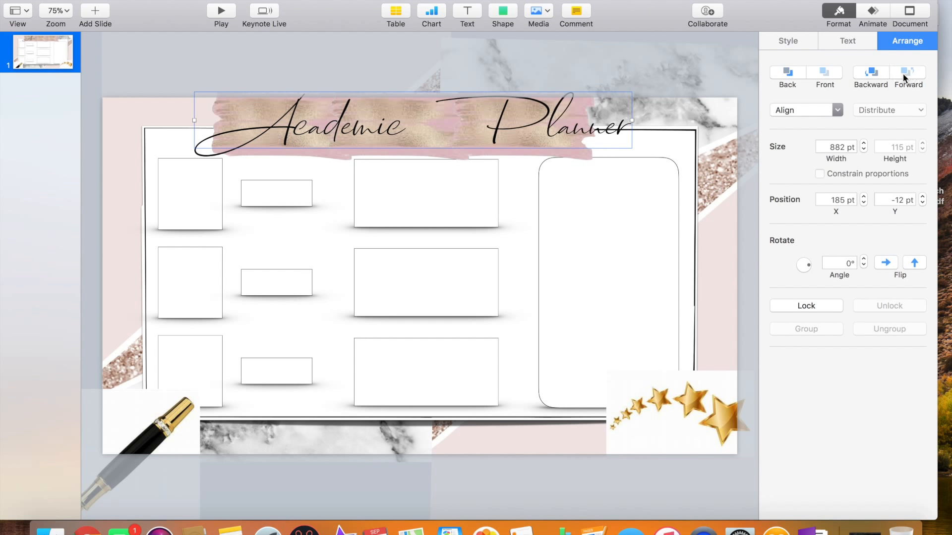
Step: Give the "Academic Planner" title a Curved Shadow and shift it slightly down on the brush-stroke band
{"action": "left_click", "coordinate": [589, 133]}
{"action": "left_click", "coordinate": [802, 31]}
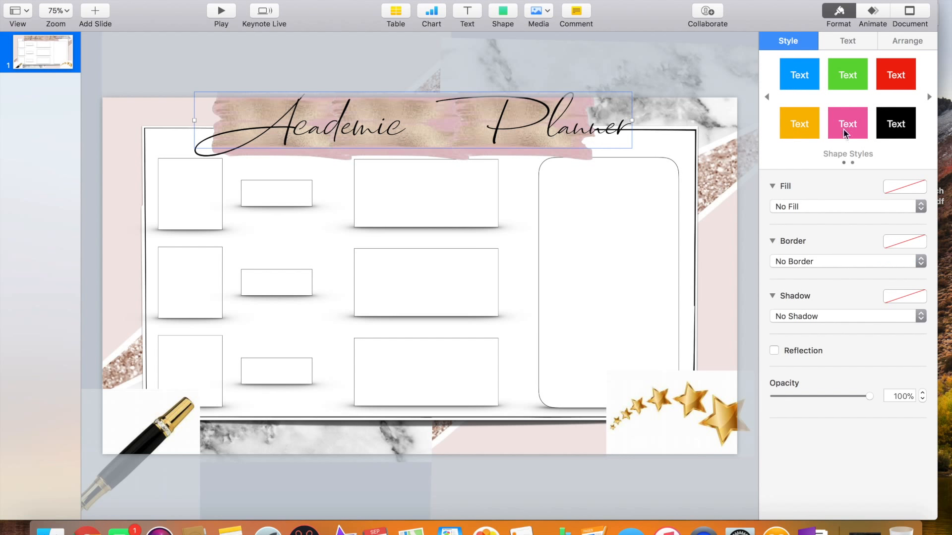
{"action": "left_click", "coordinate": [812, 317]}
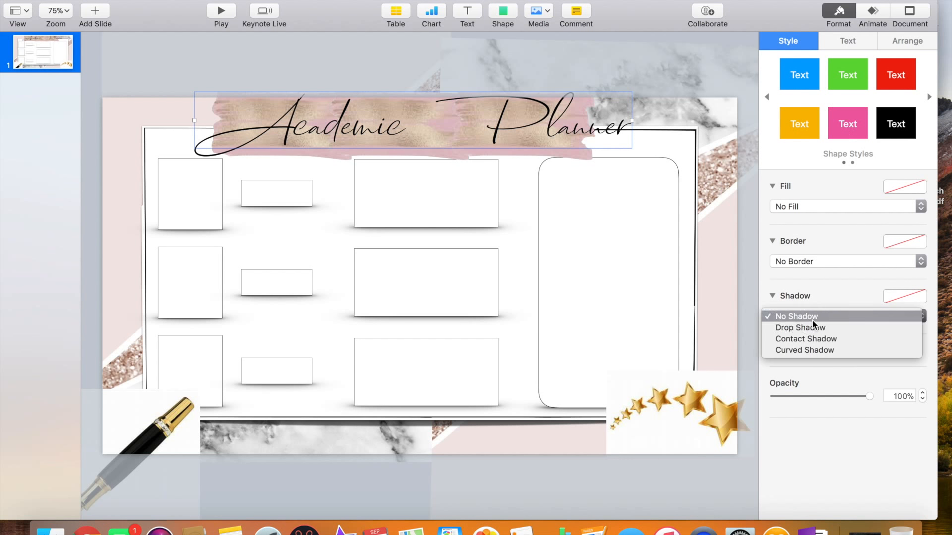
{"action": "left_click", "coordinate": [812, 347]}
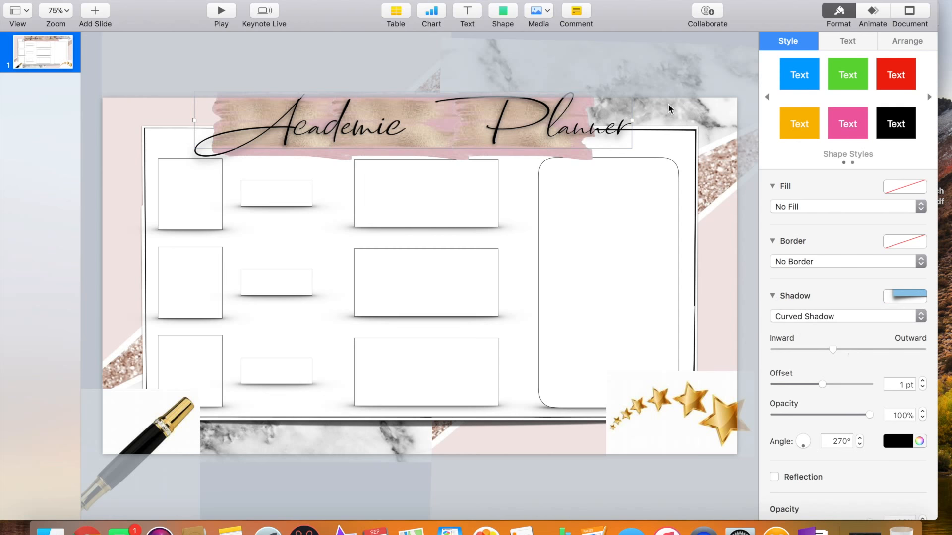
{"action": "left_click", "coordinate": [548, 126]}
{"action": "left_click_drag", "start_coordinate": [505, 126], "coordinate": [500, 131]}
{"action": "left_click", "coordinate": [453, 206]}
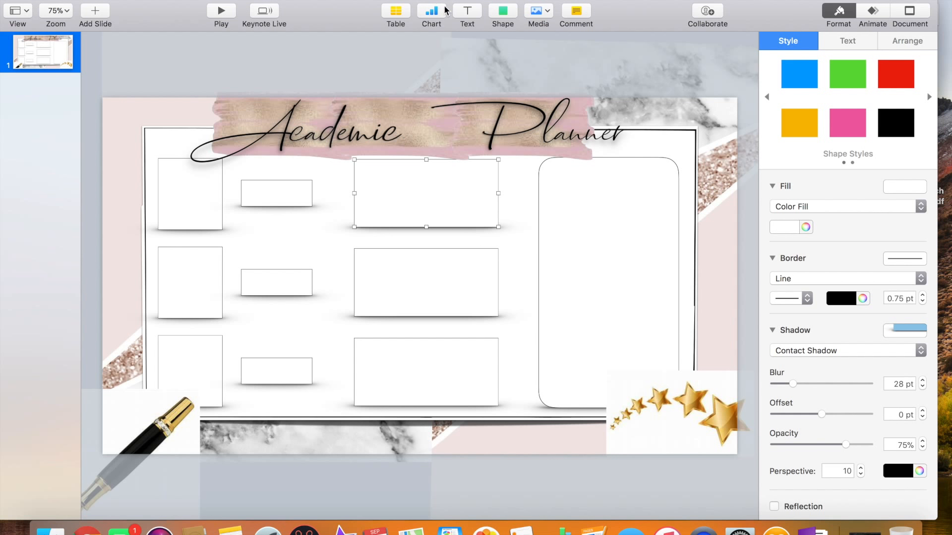
Step: Add a new text box reading "Subject" to the slide
{"action": "left_click", "coordinate": [467, 13]}
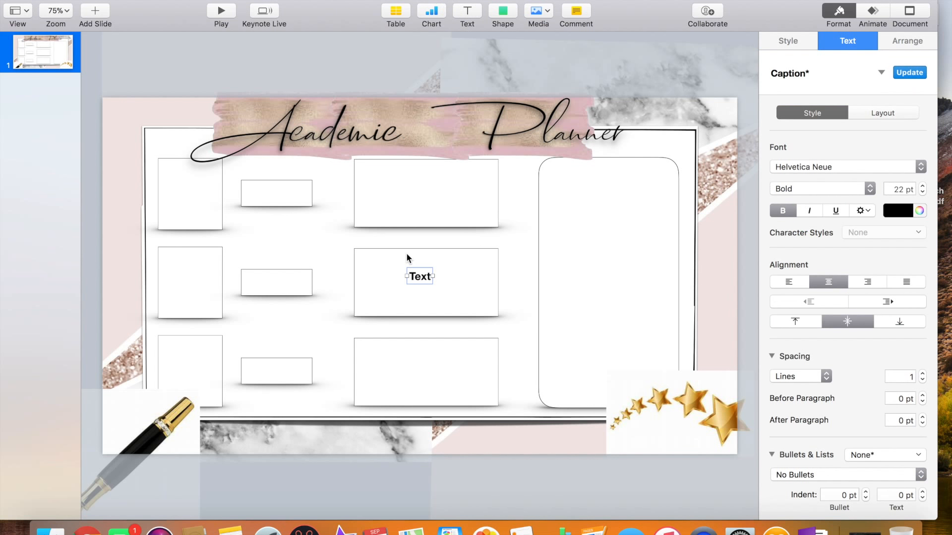
{"action": "double_click", "coordinate": [428, 277]}
{"action": "double_click", "coordinate": [428, 277]}
{"action": "type", "text": "Subject"}
{"action": "left_click", "coordinate": [440, 279]}
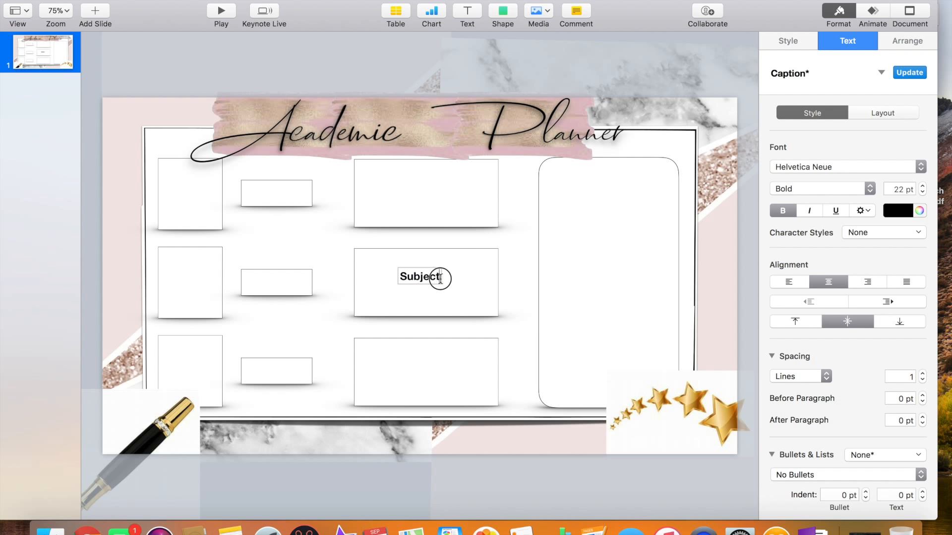
Step: Reduce the font size of the "Subject" text to 13 pt
{"action": "left_click_drag", "start_coordinate": [440, 279], "coordinate": [389, 276]}
{"action": "left_click", "coordinate": [923, 193]}
{"action": "left_click", "coordinate": [923, 193]}
{"action": "left_click", "coordinate": [923, 193]}
{"action": "left_click", "coordinate": [923, 193]}
{"action": "left_click", "coordinate": [923, 193]}
{"action": "left_click", "coordinate": [923, 193]}
{"action": "left_click", "coordinate": [923, 193]}
{"action": "left_click", "coordinate": [923, 193]}
{"action": "left_click", "coordinate": [924, 193]}
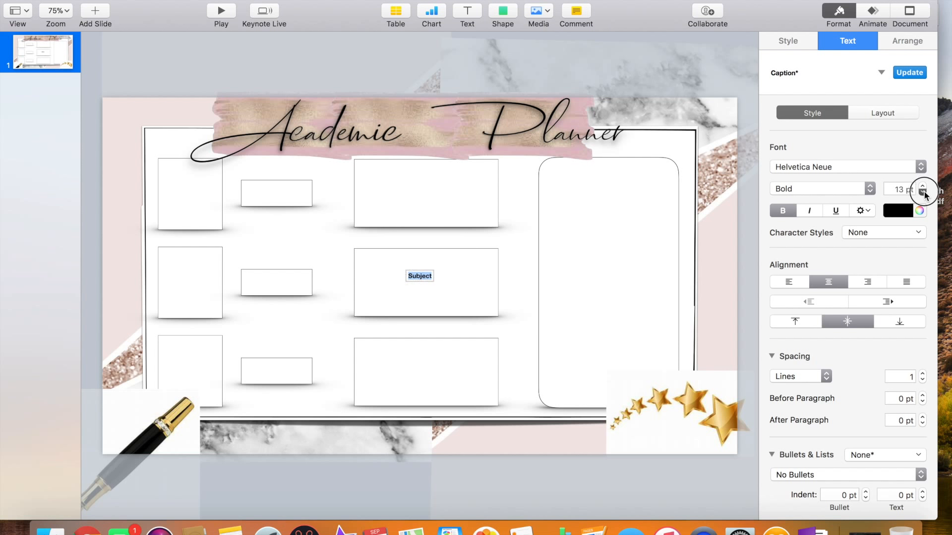
Step: Set the "Subject" label's font to Bradley Hand and place it near the top of the uppermost square box
{"action": "left_click", "coordinate": [854, 171]}
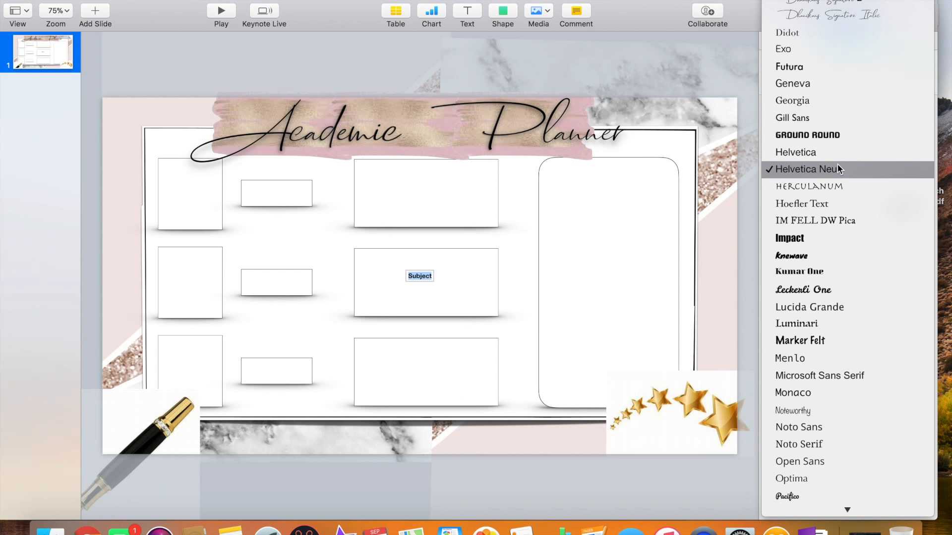
{"action": "scroll", "coordinate": [869, 31], "scroll_direction": "up", "scroll_amount": 5}
{"action": "scroll", "coordinate": [869, 31], "scroll_direction": "up", "scroll_amount": 10}
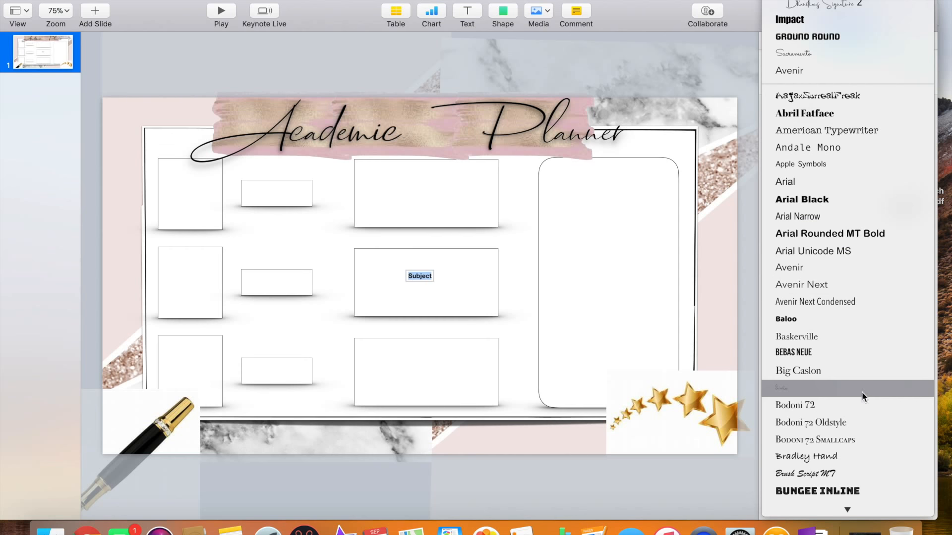
{"action": "left_click", "coordinate": [862, 458]}
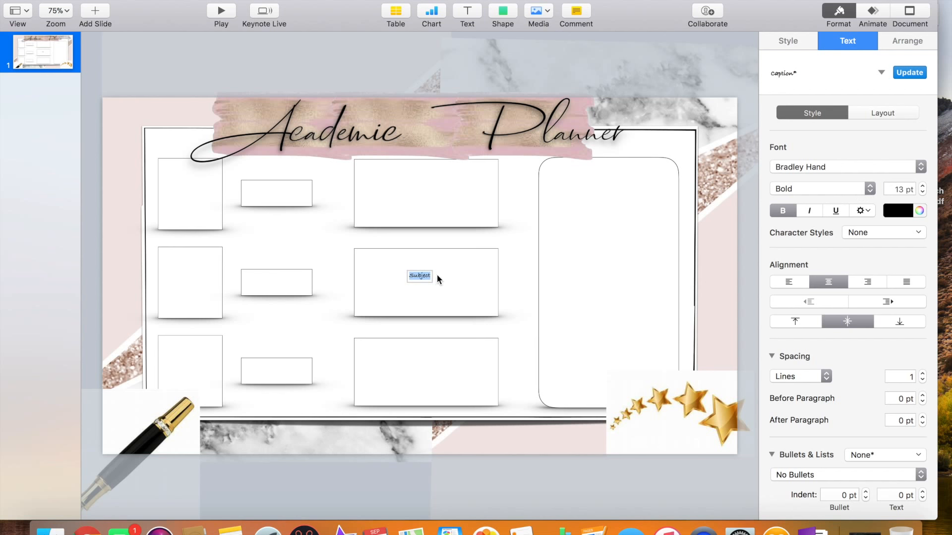
{"action": "key", "text": "Escape"}
{"action": "left_click_drag", "start_coordinate": [428, 279], "coordinate": [183, 172]}
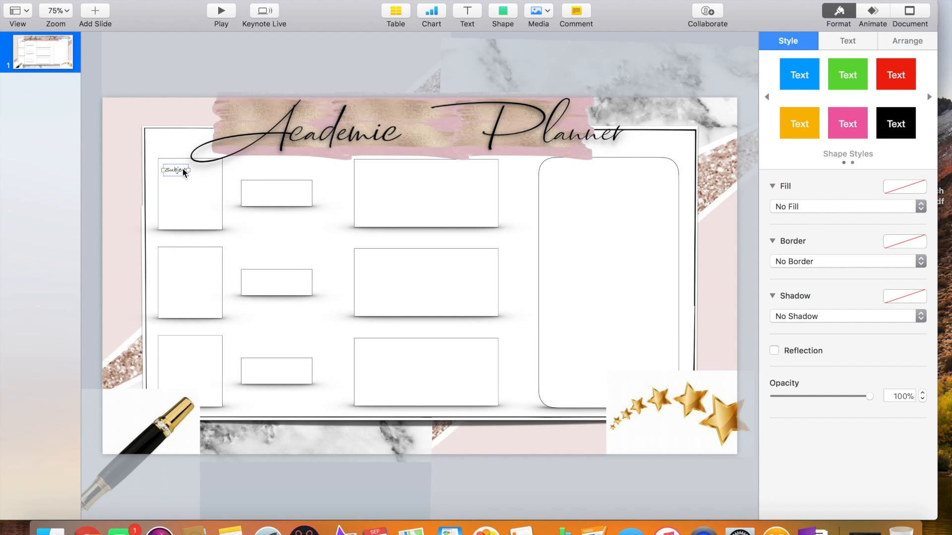
Step: Place copies of the "Subject" label at the same spot in the middle and lowest square boxes
{"action": "left_click_drag", "start_coordinate": [184, 177], "coordinate": [176, 255]}
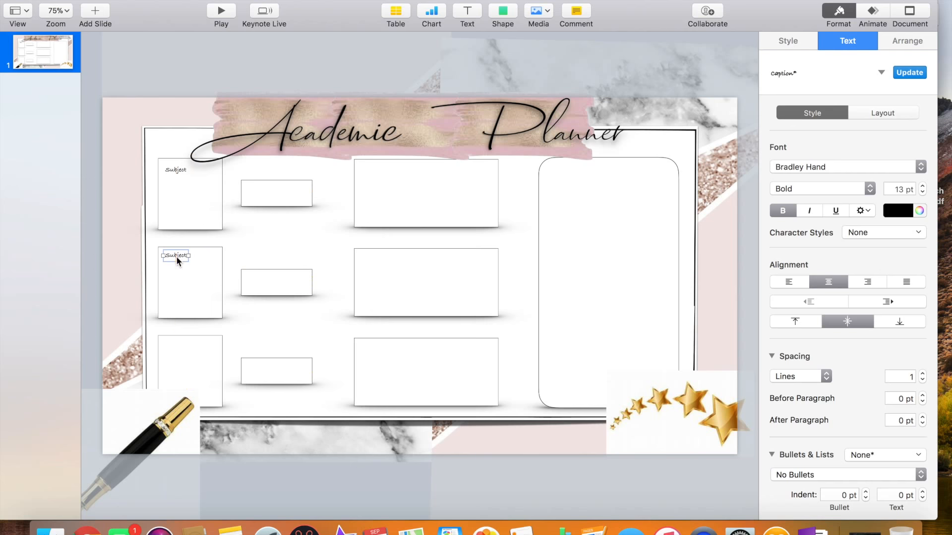
{"action": "left_click", "coordinate": [182, 172]}
{"action": "left_click_drag", "start_coordinate": [183, 169], "coordinate": [178, 346]}
Step: Paste another copy of the "Subject" label into the uppermost small rectangle and change its text to "Day/Time"
{"action": "left_click", "coordinate": [261, 234]}
{"action": "key", "text": "super+v"}
{"action": "left_click_drag", "start_coordinate": [182, 174], "coordinate": [260, 191]}
{"action": "double_click", "coordinate": [258, 187]}
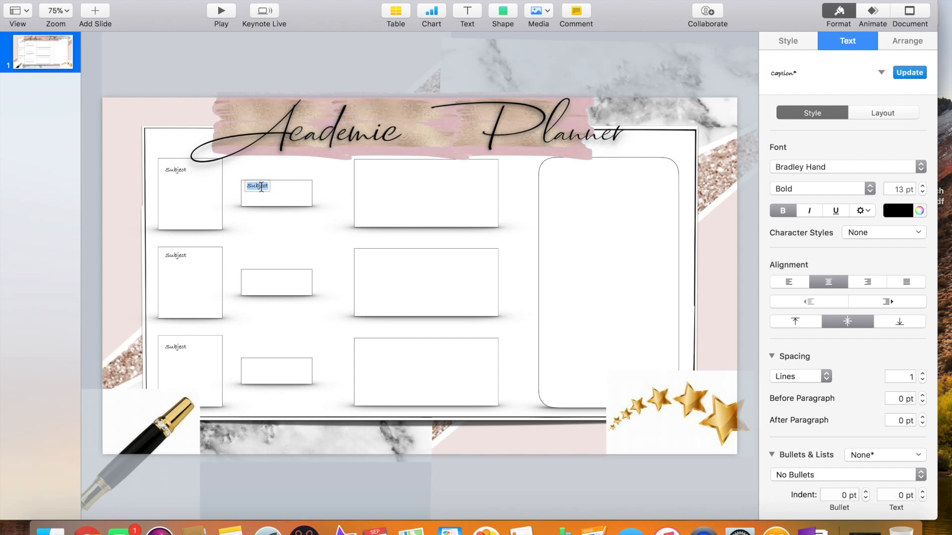
{"action": "type", "text": "Day/Time"}
{"action": "left_click", "coordinate": [283, 238]}
Step: Place copies of the "Day/Time" label in the upper corner of the middle and lowest small rectangles
{"action": "double_click", "coordinate": [274, 189]}
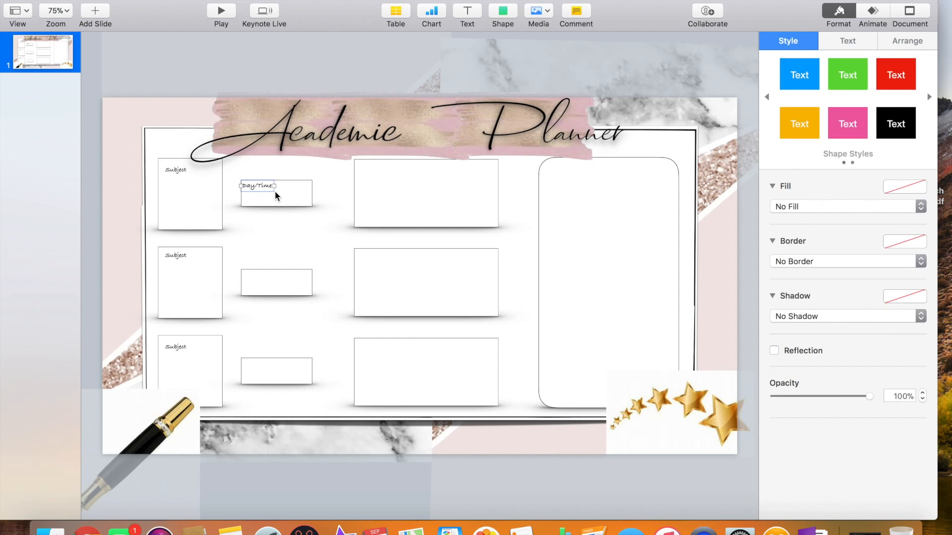
{"action": "left_click", "coordinate": [279, 198]}
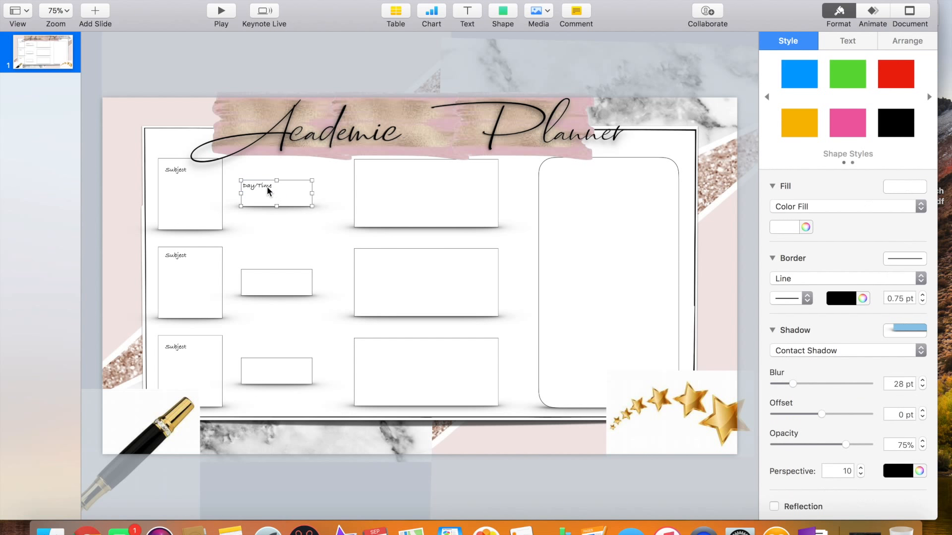
{"action": "left_click", "coordinate": [267, 189]}
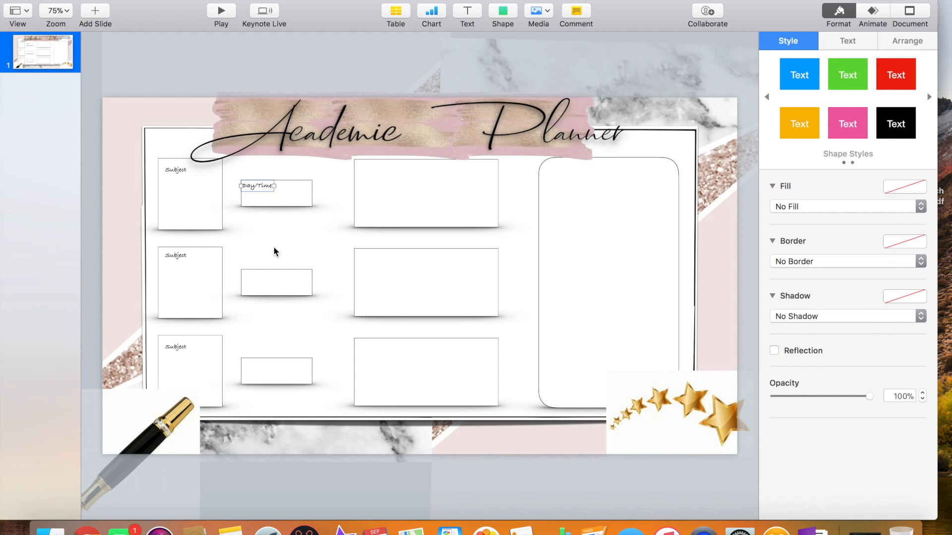
{"action": "key", "text": "super+d"}
{"action": "left_click_drag", "start_coordinate": [263, 198], "coordinate": [260, 275]}
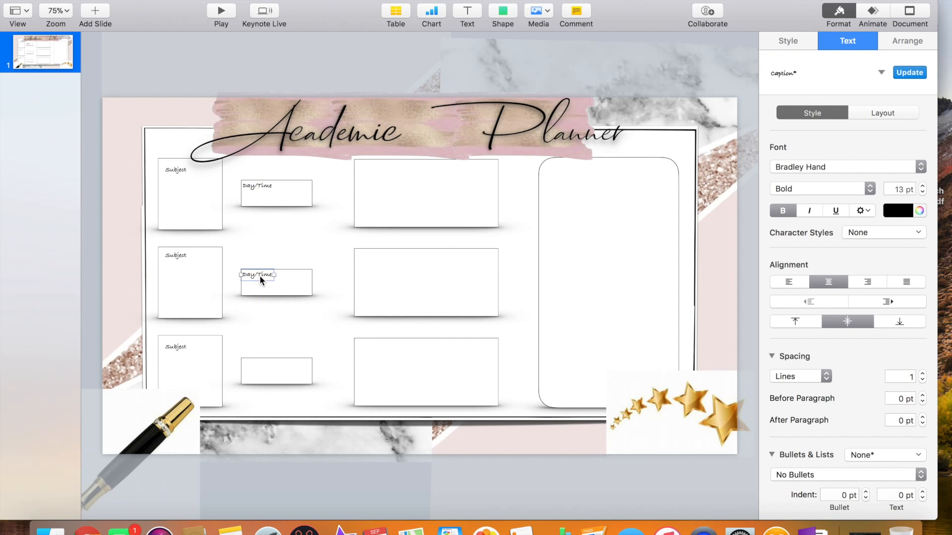
{"action": "left_click", "coordinate": [268, 322]}
{"action": "key", "text": "super+v"}
{"action": "left_click_drag", "start_coordinate": [272, 197], "coordinate": [266, 367]}
{"action": "left_click", "coordinate": [335, 202]}
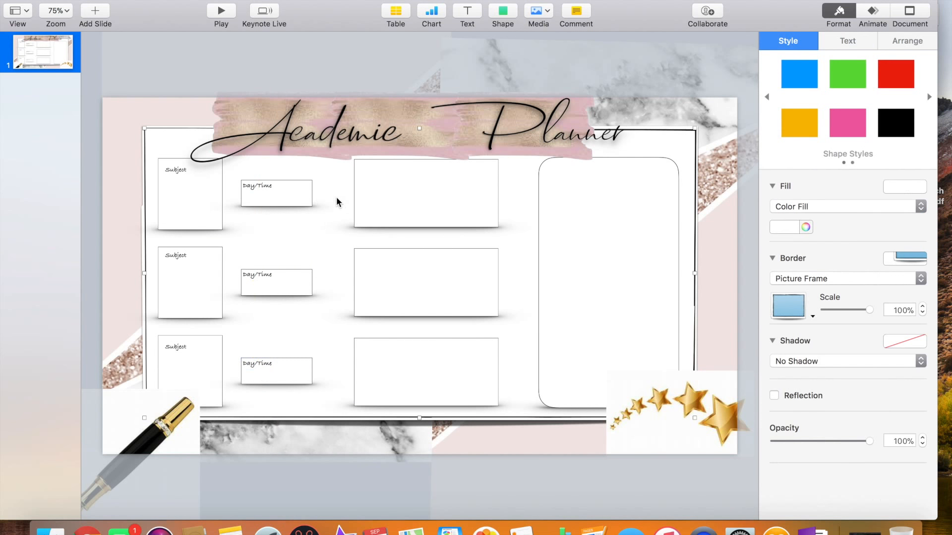
{"action": "left_click", "coordinate": [382, 173]}
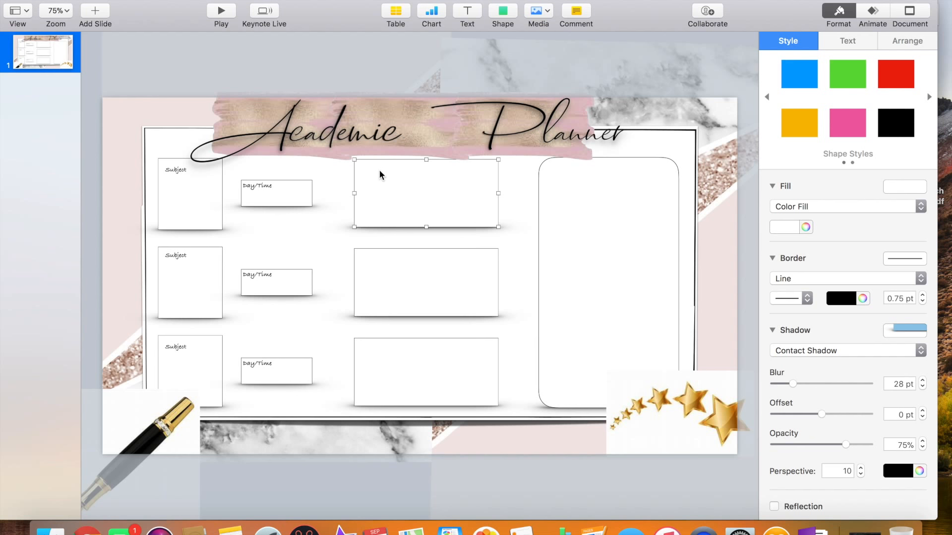
Step: Paste a copy of the "Day/Time" label into the uppermost large rectangle and change its text to "Reading List"
{"action": "key", "text": "super+v"}
{"action": "left_click_drag", "start_coordinate": [273, 189], "coordinate": [385, 169]}
{"action": "double_click", "coordinate": [385, 170]}
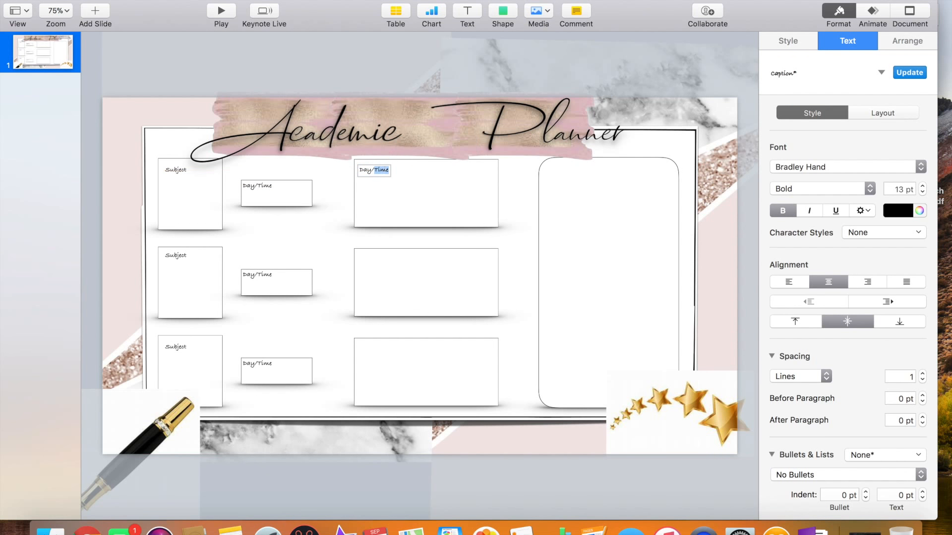
{"action": "key", "text": "BackSpace"}
{"action": "key", "text": "BackSpace"}
{"action": "key", "text": "BackSpace"}
{"action": "key", "text": "BackSpace"}
{"action": "key", "text": "BackSpace"}
{"action": "type", "text": "Reading List"}
{"action": "left_click", "coordinate": [416, 171]}
Step: Place copies of the "Reading List" label in the upper corner of the middle and lowest large rectangles
{"action": "left_click_drag", "start_coordinate": [389, 169], "coordinate": [382, 257]}
{"action": "left_click", "coordinate": [385, 345]}
{"action": "key", "text": "super+v"}
{"action": "left_click_drag", "start_coordinate": [384, 177], "coordinate": [380, 348]}
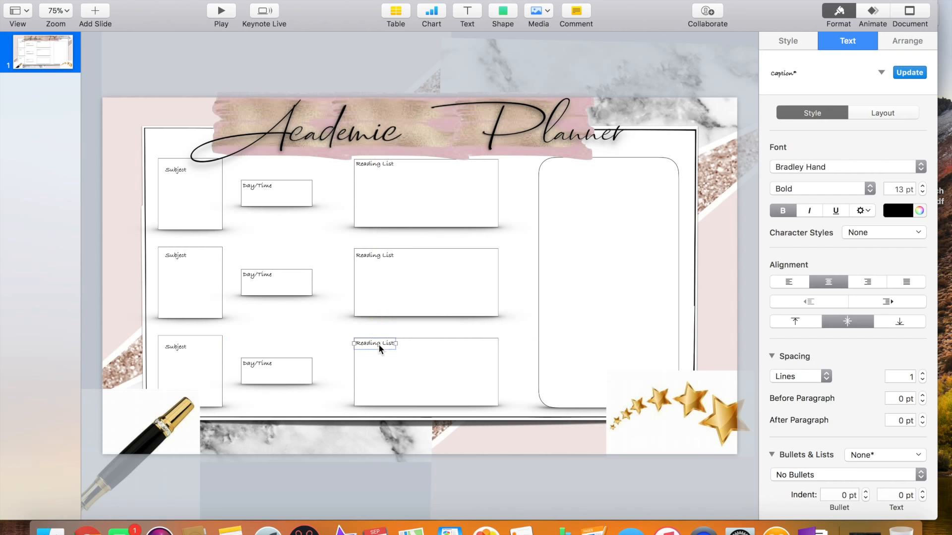
Step: Paste a copy of the "Reading List" label at the top of the tall rounded box and change its text to "Notes"
{"action": "left_click", "coordinate": [589, 185]}
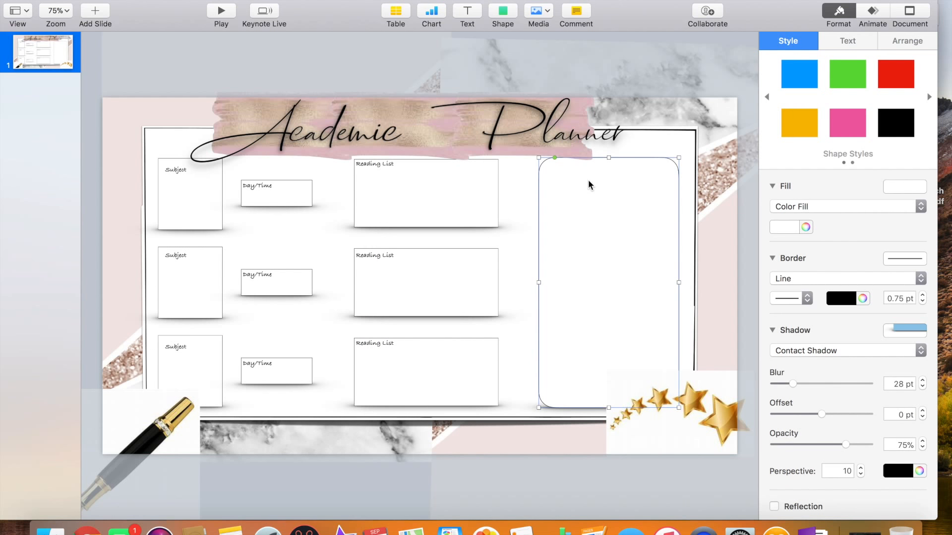
{"action": "key", "text": "super+v"}
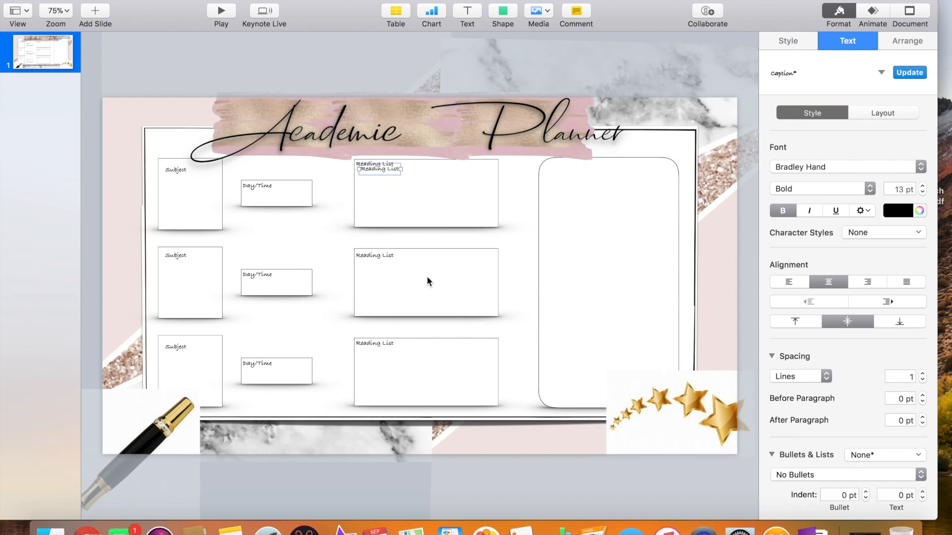
{"action": "left_click_drag", "start_coordinate": [392, 170], "coordinate": [622, 166]}
{"action": "double_click", "coordinate": [624, 163]}
{"action": "key", "text": "BackSpace"}
{"action": "key", "text": "BackSpace"}
{"action": "key", "text": "BackSpace"}
{"action": "key", "text": "BackSpace"}
{"action": "key", "text": "BackSpace"}
{"action": "key", "text": "BackSpace"}
{"action": "key", "text": "BackSpace"}
{"action": "key", "text": "BackSpace"}
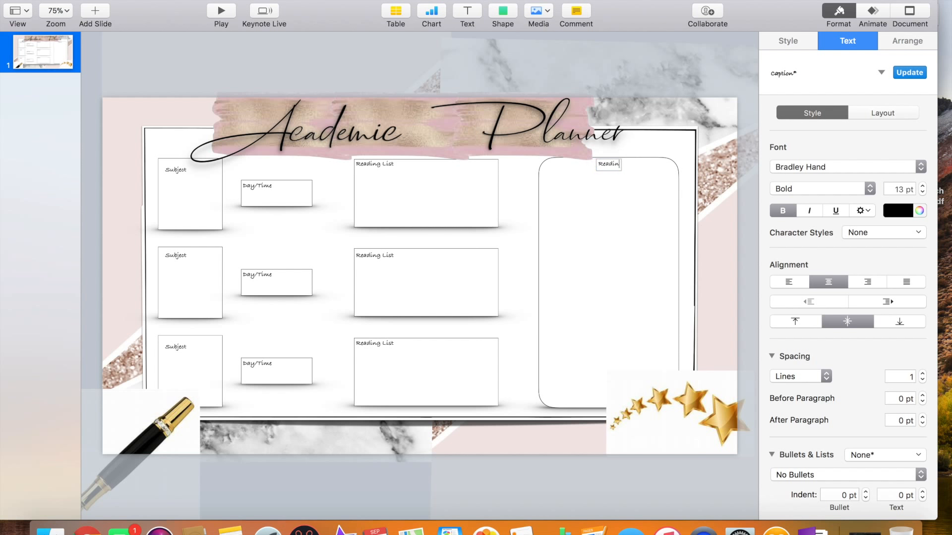
{"action": "key", "text": "BackSpace"}
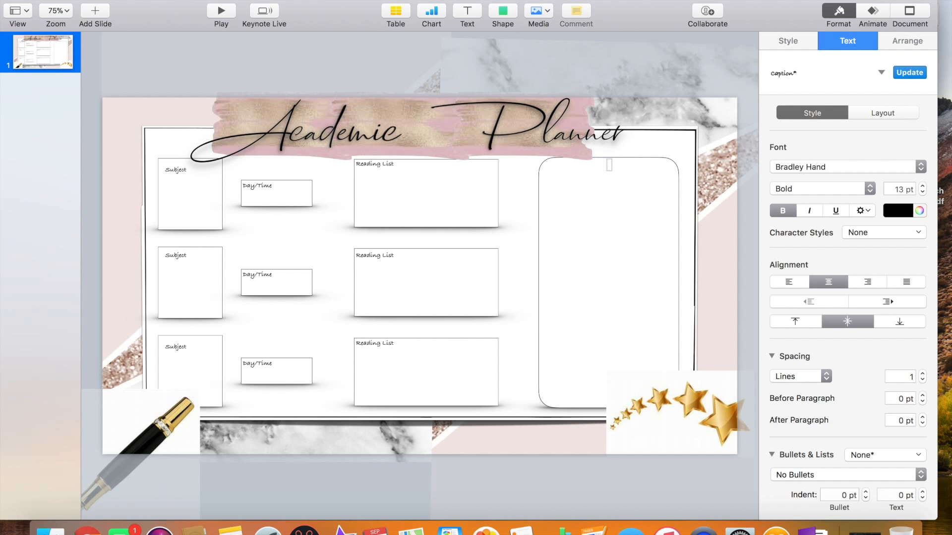
{"action": "type", "text": "Notes"}
Step: Set the "Notes" text to the Dhanikans Signature 2 font and enlarge it to 85 pt
{"action": "left_click_drag", "start_coordinate": [616, 164], "coordinate": [592, 167]}
{"action": "left_click", "coordinate": [876, 167]}
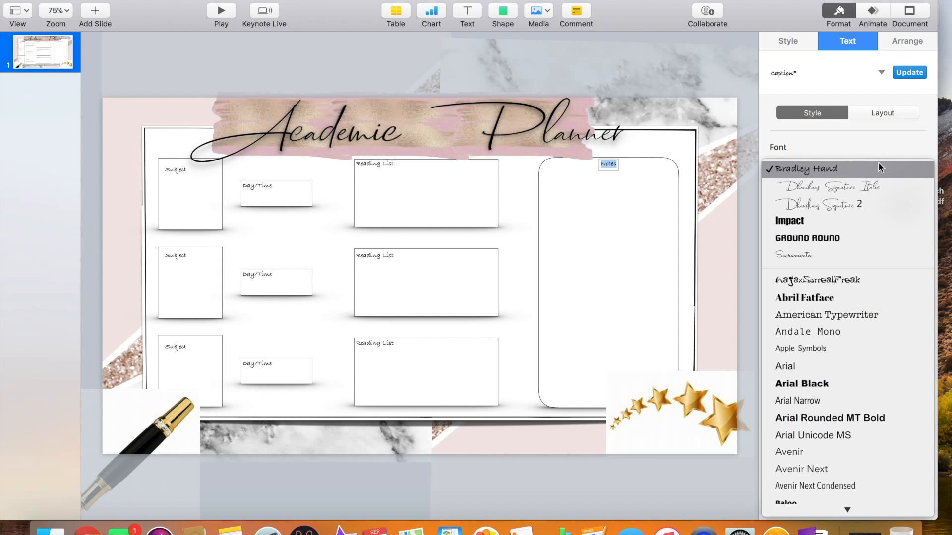
{"action": "left_click", "coordinate": [872, 188]}
{"action": "left_click", "coordinate": [922, 167]}
{"action": "left_click", "coordinate": [921, 162]}
{"action": "left_click", "coordinate": [923, 190]}
{"action": "left_click_drag", "start_coordinate": [923, 190], "coordinate": [922, 190]}
{"action": "left_click", "coordinate": [921, 166]}
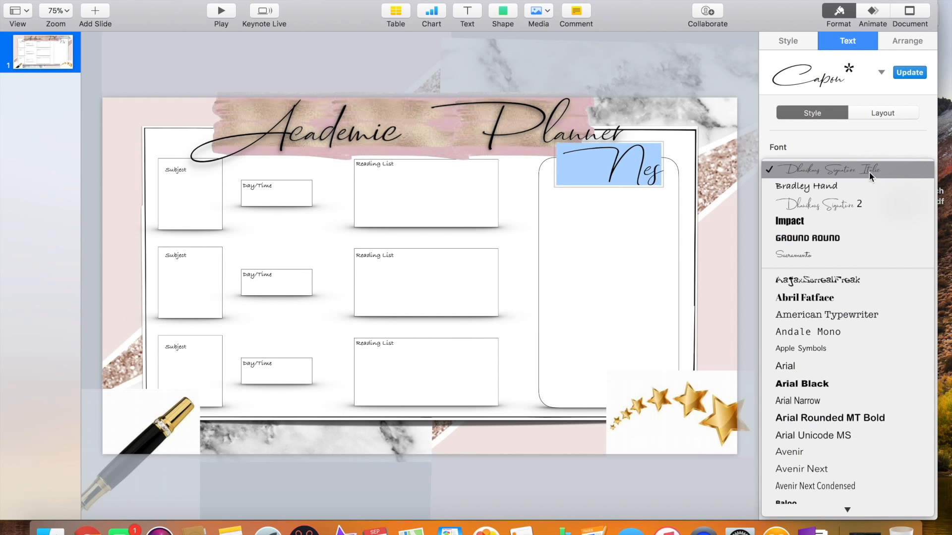
{"action": "left_click", "coordinate": [873, 206]}
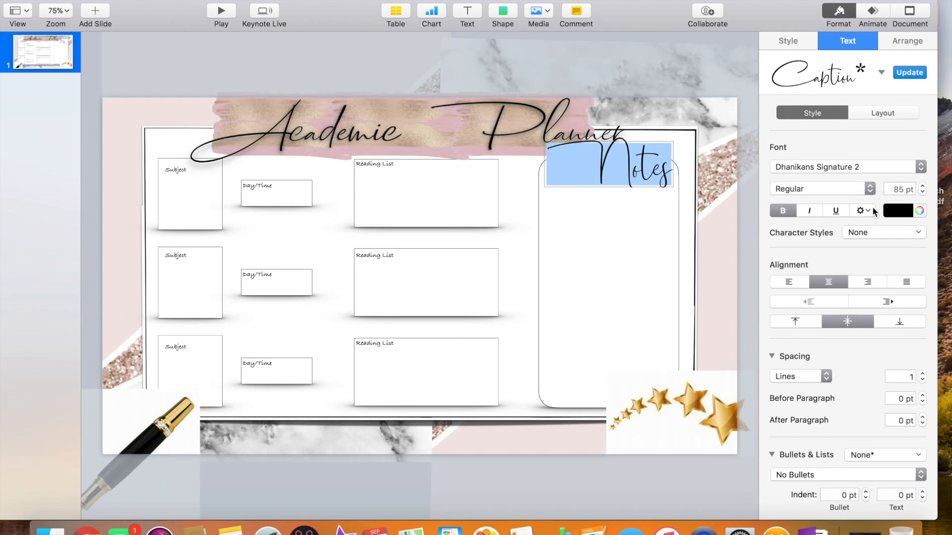
Step: Reduce the "Notes" heading to 53 pt and center it near the top of the tall rounded box
{"action": "left_click", "coordinate": [684, 152]}
{"action": "left_click_drag", "start_coordinate": [657, 171], "coordinate": [641, 192]}
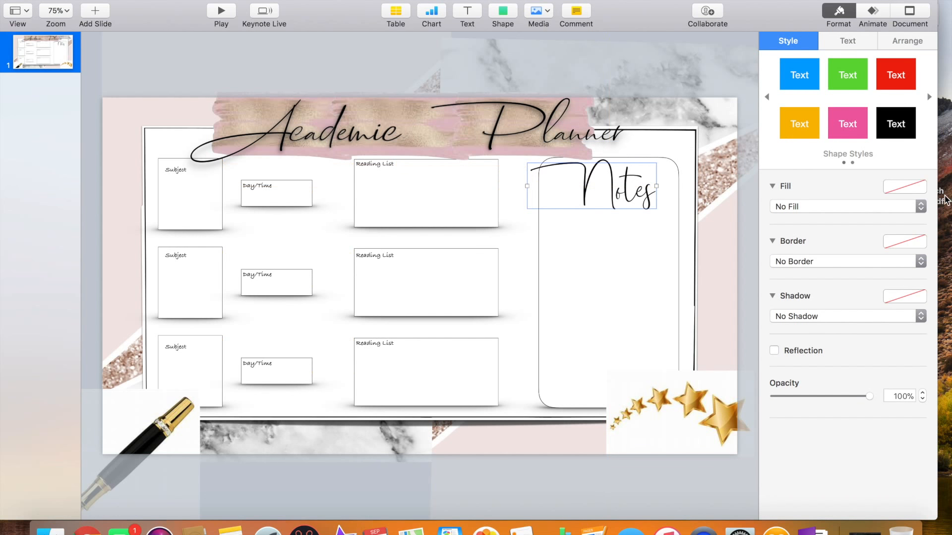
{"action": "left_click", "coordinate": [834, 42]}
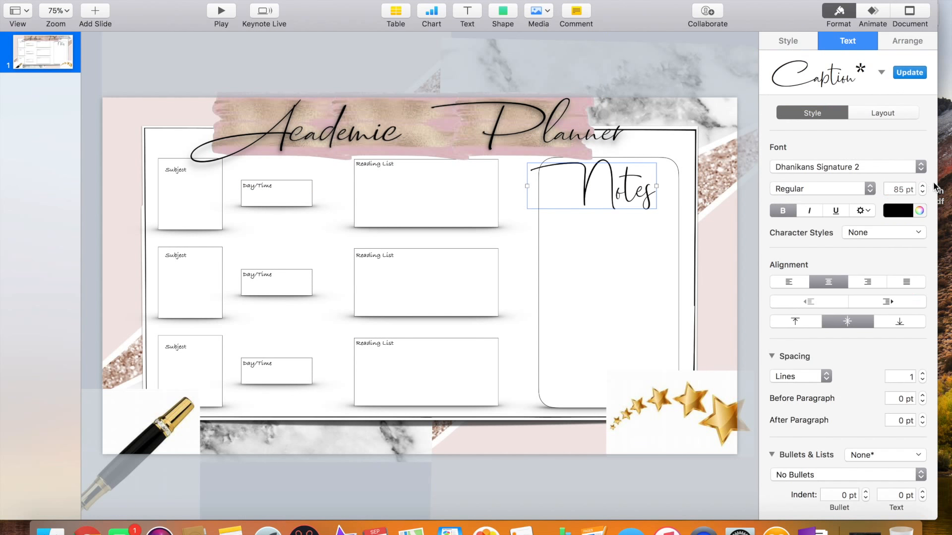
{"action": "left_click", "coordinate": [922, 193]}
{"action": "left_click", "coordinate": [923, 193]}
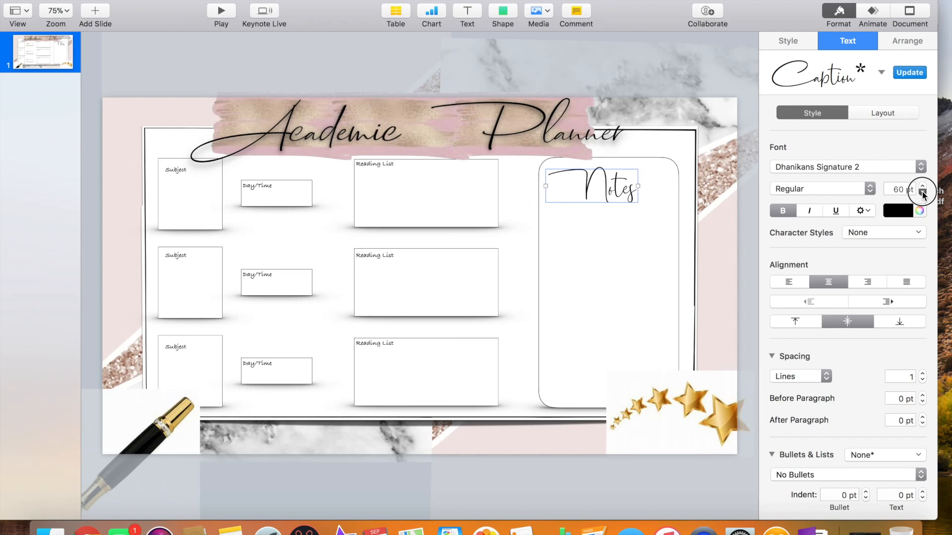
{"action": "left_click", "coordinate": [923, 193]}
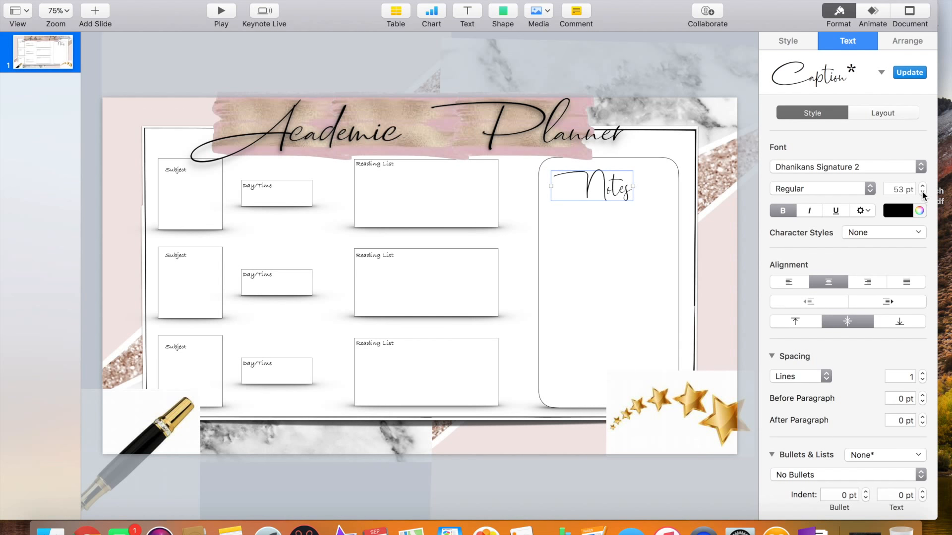
{"action": "mouse_move", "coordinate": [632, 187]}
{"action": "left_mouse_down"}
{"action": "mouse_move", "coordinate": [623, 191]}
{"action": "mouse_move", "coordinate": [634, 180]}
{"action": "left_mouse_up"}
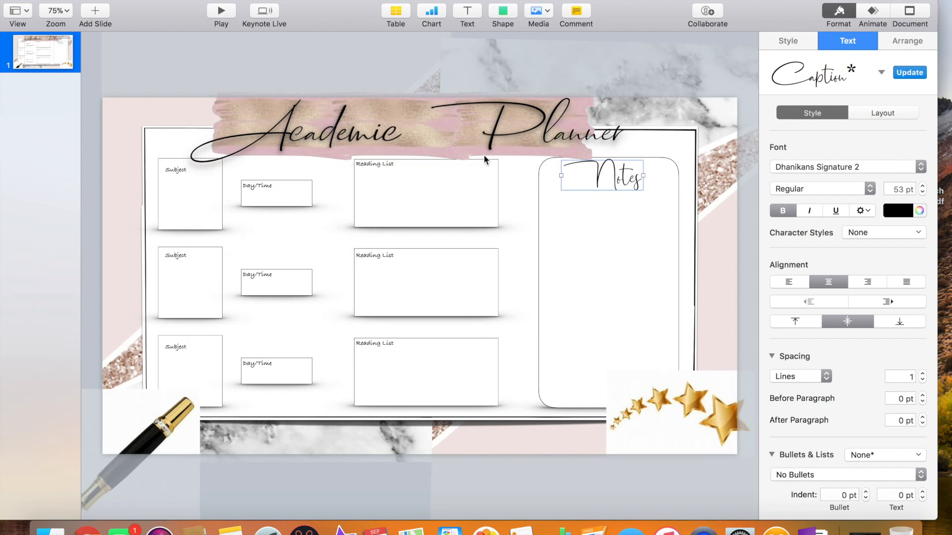
{"action": "left_click", "coordinate": [238, 111]}
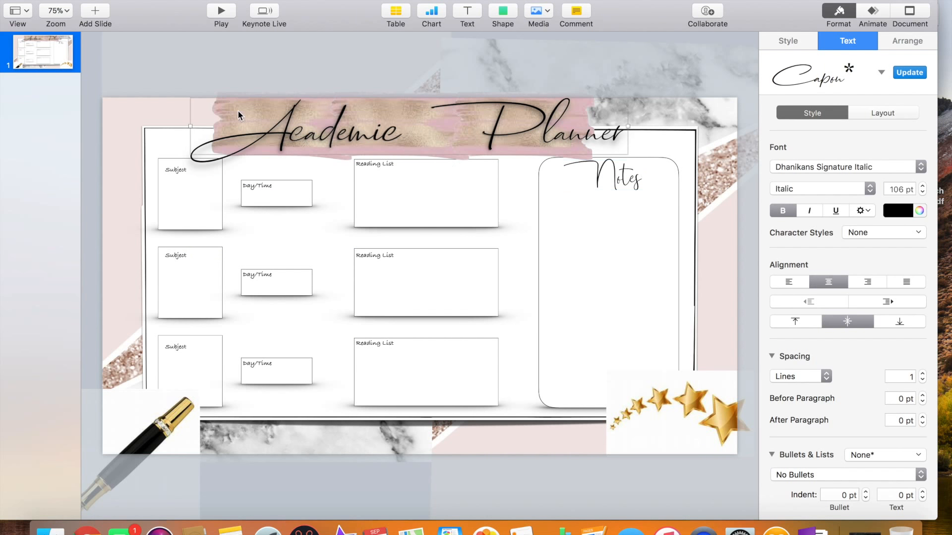
{"action": "left_click", "coordinate": [521, 199]}
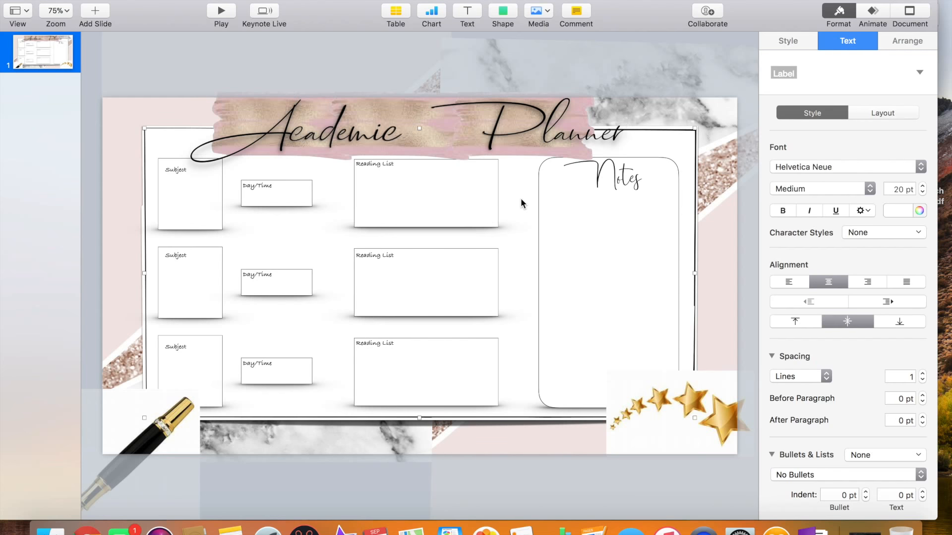
{"action": "key", "text": "super+v"}
{"action": "left_click_drag", "start_coordinate": [498, 142], "coordinate": [498, 134]}
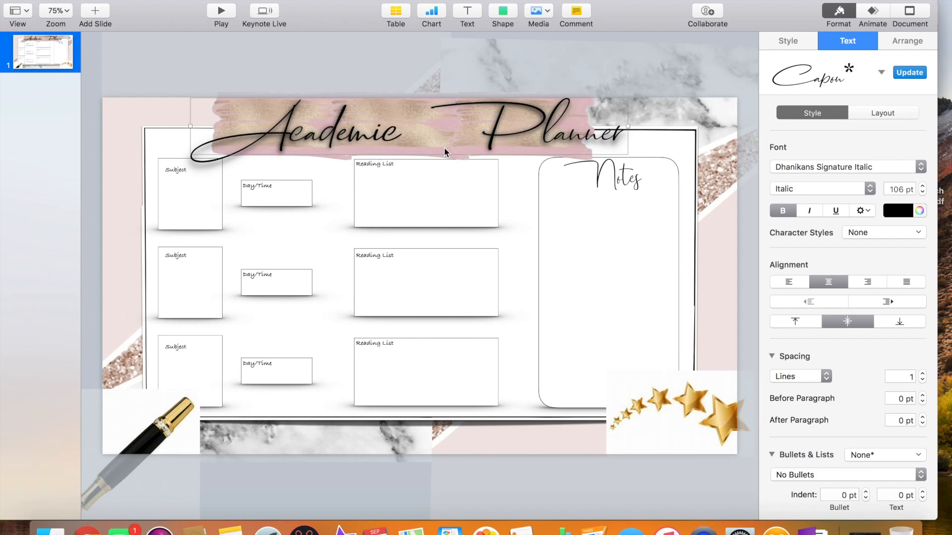
Step: Move the title aside to duplicate the middle brush stroke, place the copy over "Notes" at about 168 × 80 pt, and restore the title
{"action": "left_click_drag", "start_coordinate": [448, 152], "coordinate": [431, 130]}
{"action": "left_click", "coordinate": [426, 106]}
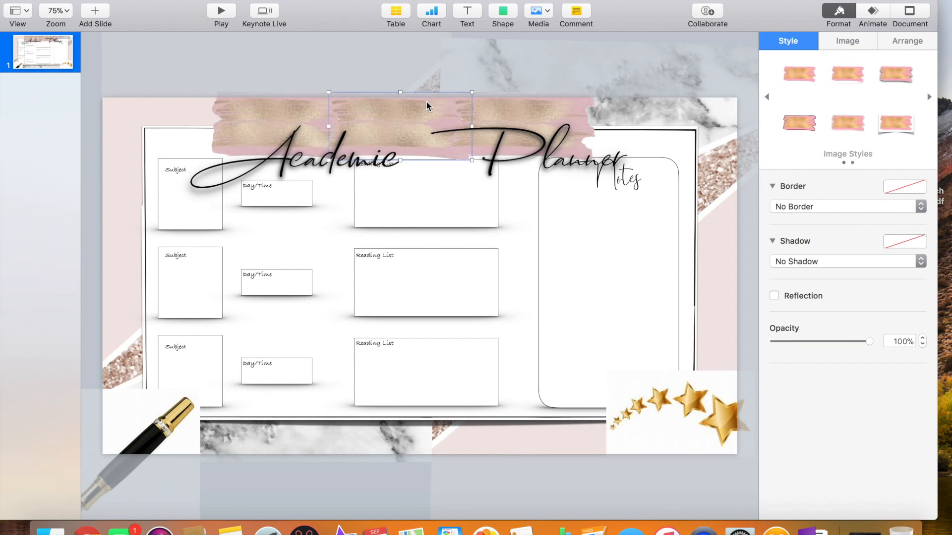
{"action": "left_click", "coordinate": [617, 260]}
{"action": "key", "text": "super+v"}
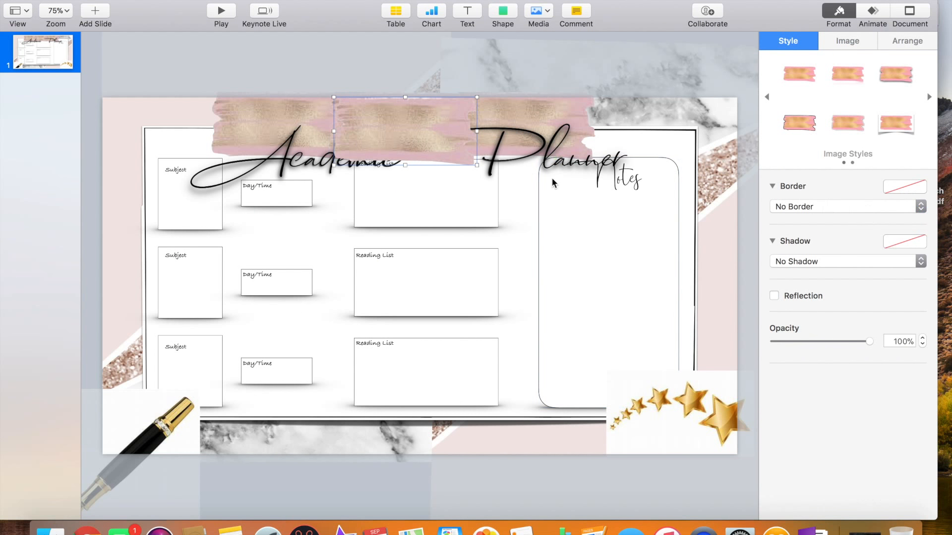
{"action": "mouse_move", "coordinate": [474, 166]}
{"action": "left_mouse_down"}
{"action": "mouse_move", "coordinate": [468, 149]}
{"action": "mouse_move", "coordinate": [401, 130]}
{"action": "mouse_move", "coordinate": [587, 145]}
{"action": "mouse_move", "coordinate": [614, 177]}
{"action": "mouse_move", "coordinate": [619, 170]}
{"action": "mouse_move", "coordinate": [647, 190]}
{"action": "left_mouse_up"}
{"action": "mouse_move", "coordinate": [356, 162]}
{"action": "left_mouse_down"}
{"action": "mouse_move", "coordinate": [354, 107]}
{"action": "mouse_move", "coordinate": [348, 144]}
{"action": "mouse_move", "coordinate": [339, 134]}
{"action": "left_mouse_up"}
{"action": "left_click_drag", "start_coordinate": [622, 181], "coordinate": [613, 178]}
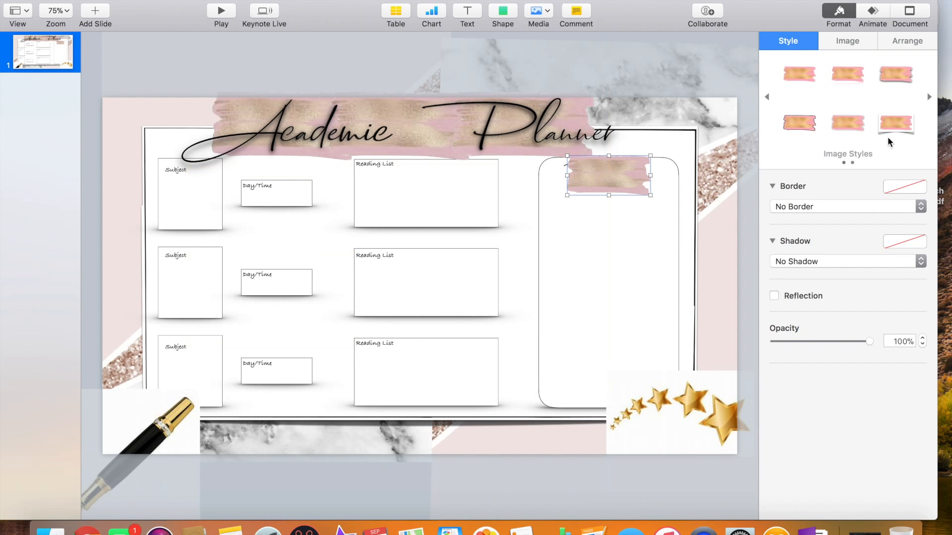
Step: Send the small brush stroke behind the "Notes" text and give the text a curved shadow
{"action": "left_click", "coordinate": [895, 42]}
{"action": "left_click", "coordinate": [872, 78]}
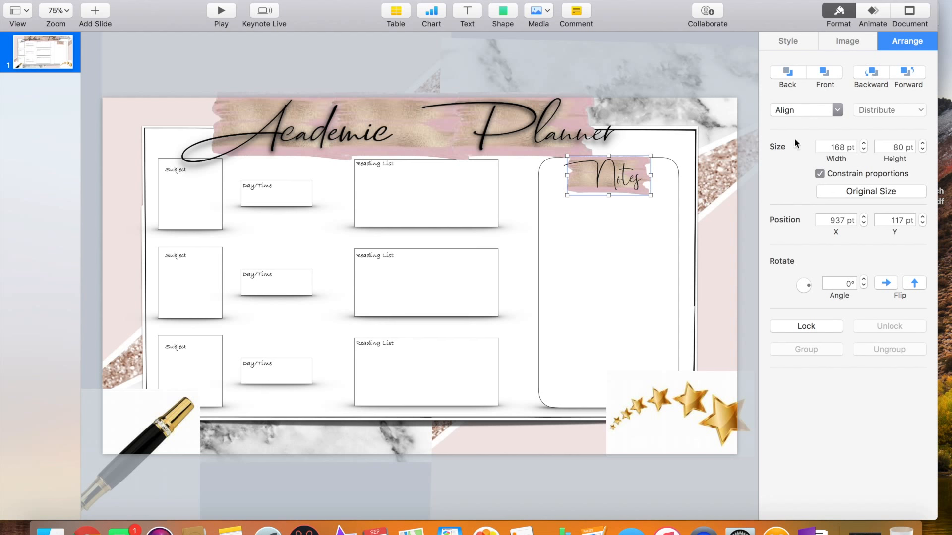
{"action": "left_click", "coordinate": [634, 180]}
{"action": "left_click", "coordinate": [792, 40]}
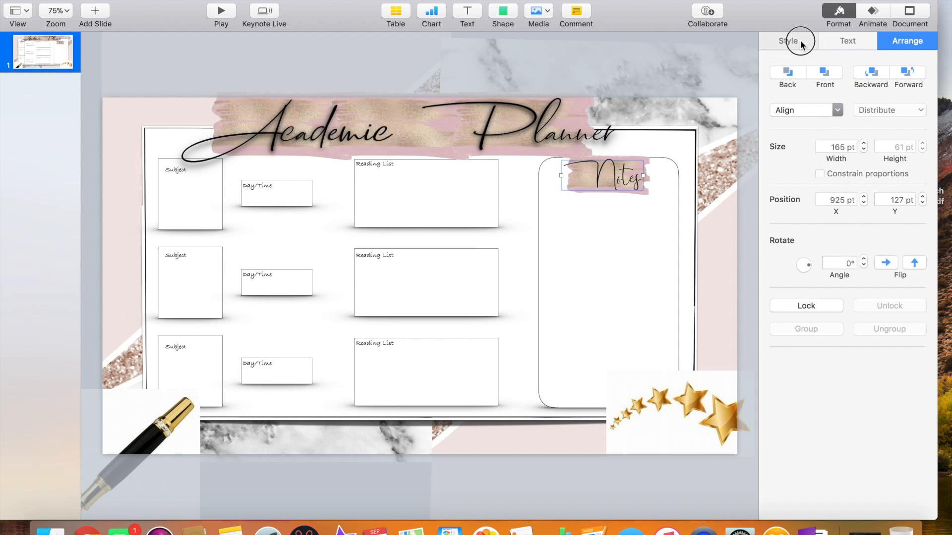
{"action": "left_click", "coordinate": [825, 317]}
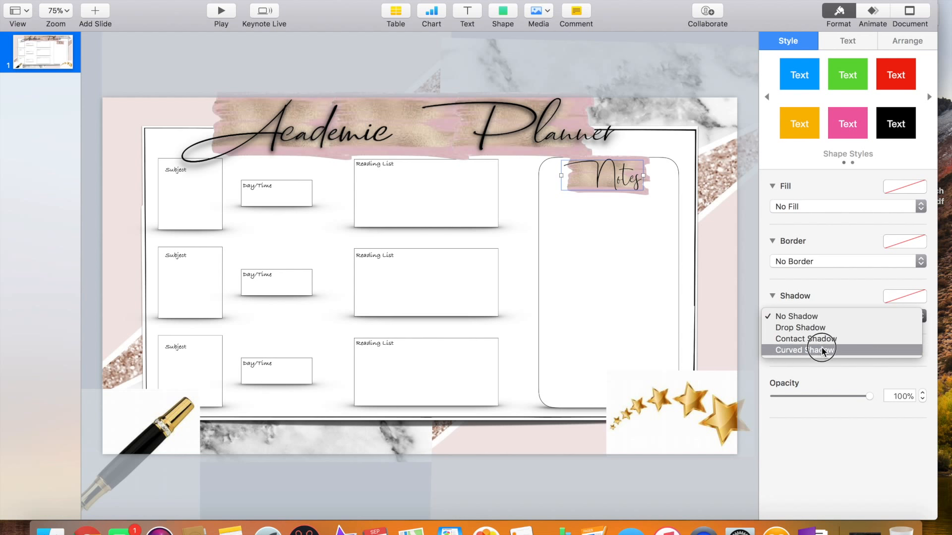
{"action": "left_click", "coordinate": [821, 349]}
{"action": "left_click", "coordinate": [673, 147]}
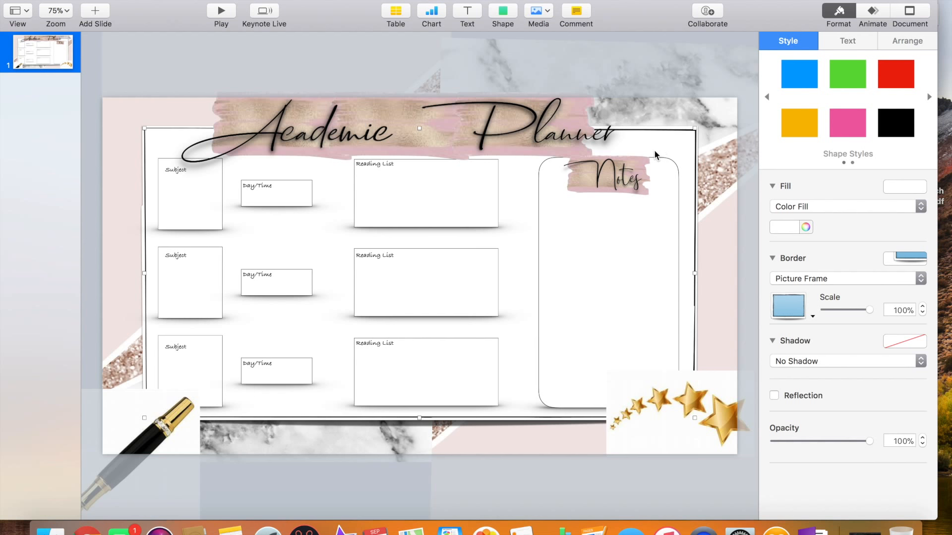
Step: Remove the white background from the gold stars image with Instant Alpha
{"action": "left_click", "coordinate": [642, 401]}
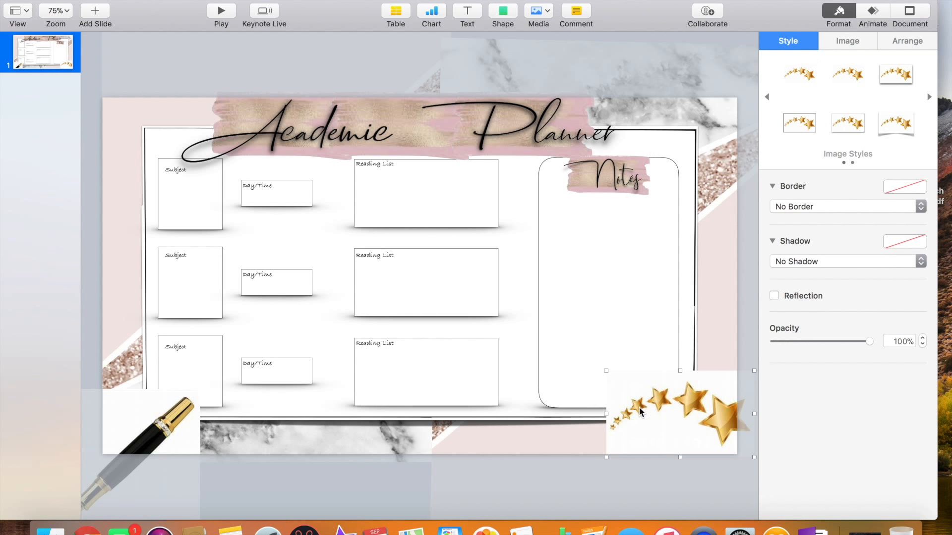
{"action": "left_click", "coordinate": [842, 42]}
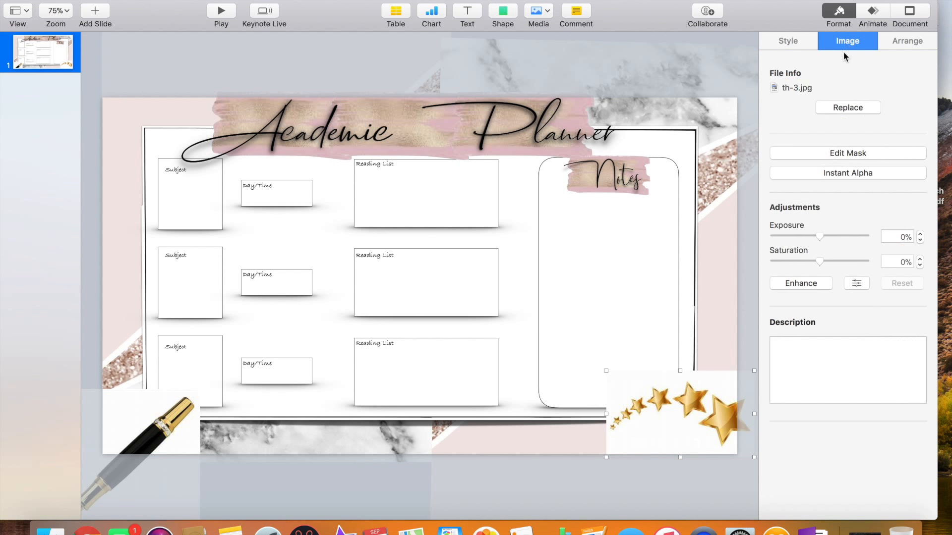
{"action": "left_click", "coordinate": [829, 175]}
{"action": "left_click_drag", "start_coordinate": [627, 382], "coordinate": [676, 397]}
{"action": "left_click", "coordinate": [786, 488]}
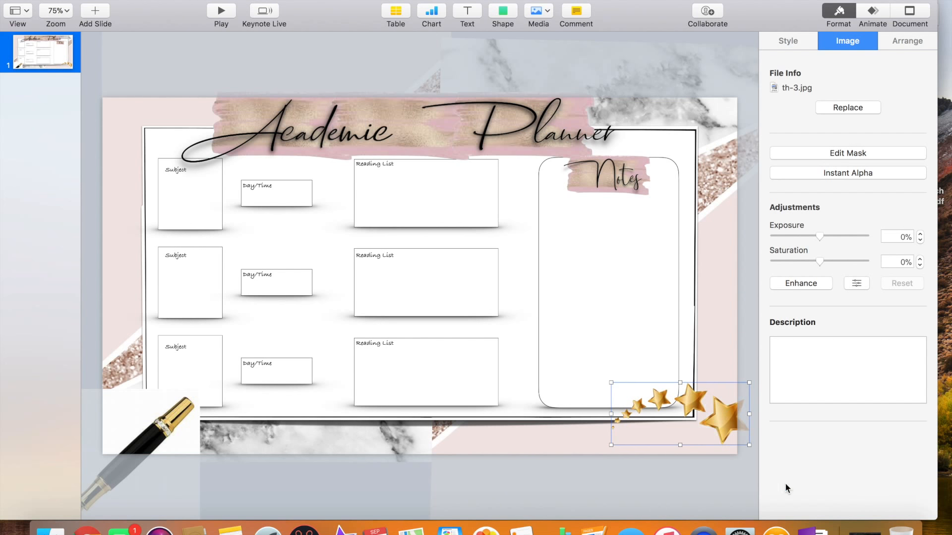
Step: Add a black line border of 0.25 pt to the gold stars image
{"action": "left_click", "coordinate": [787, 41]}
{"action": "left_click", "coordinate": [830, 208]}
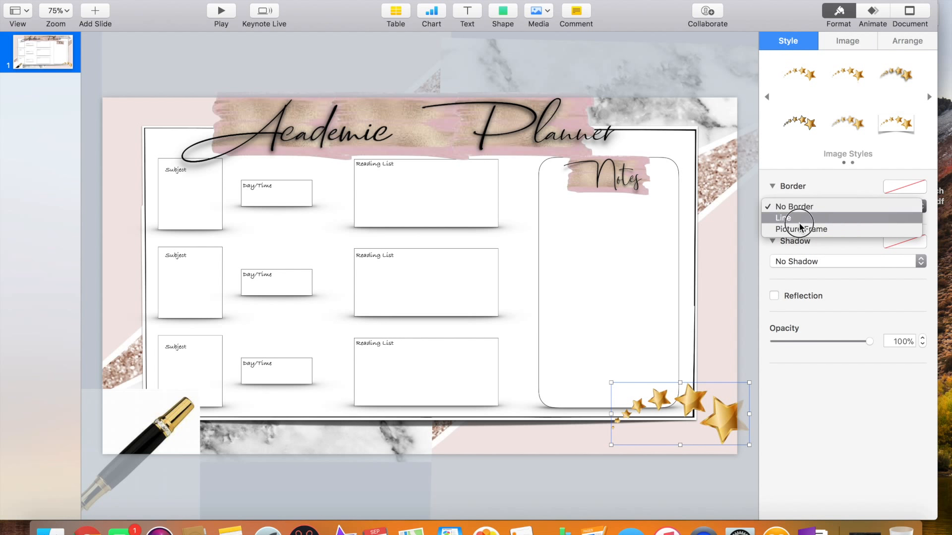
{"action": "left_click", "coordinate": [790, 219]}
{"action": "left_click", "coordinate": [923, 230]}
{"action": "left_click", "coordinate": [924, 229]}
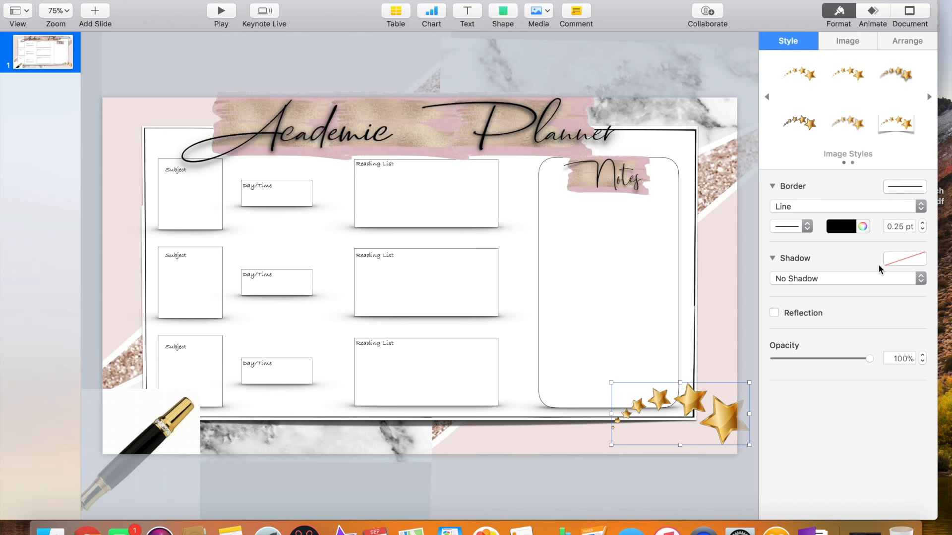
Step: Give the gold stars image a curved shadow and bend the curve slightly inward
{"action": "left_click", "coordinate": [826, 280]}
{"action": "left_click", "coordinate": [816, 301]}
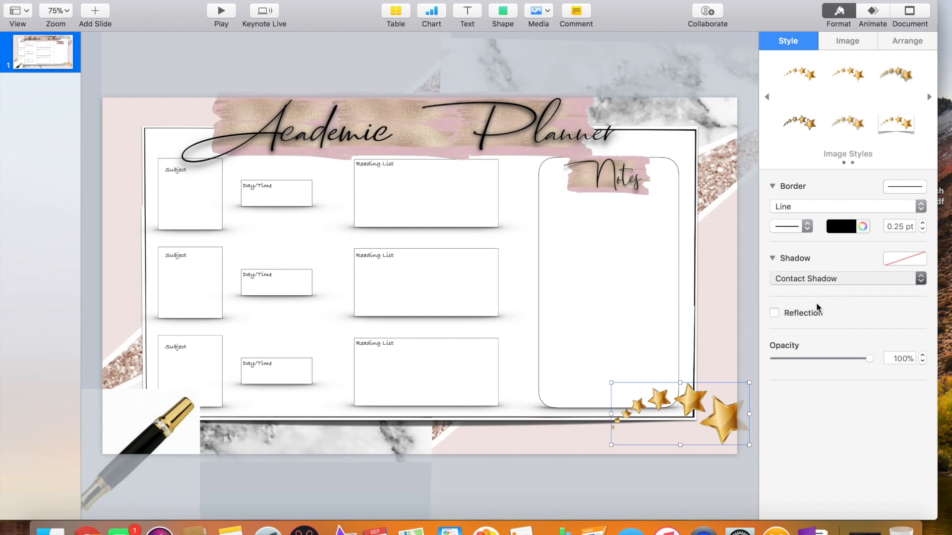
{"action": "left_click", "coordinate": [826, 285]}
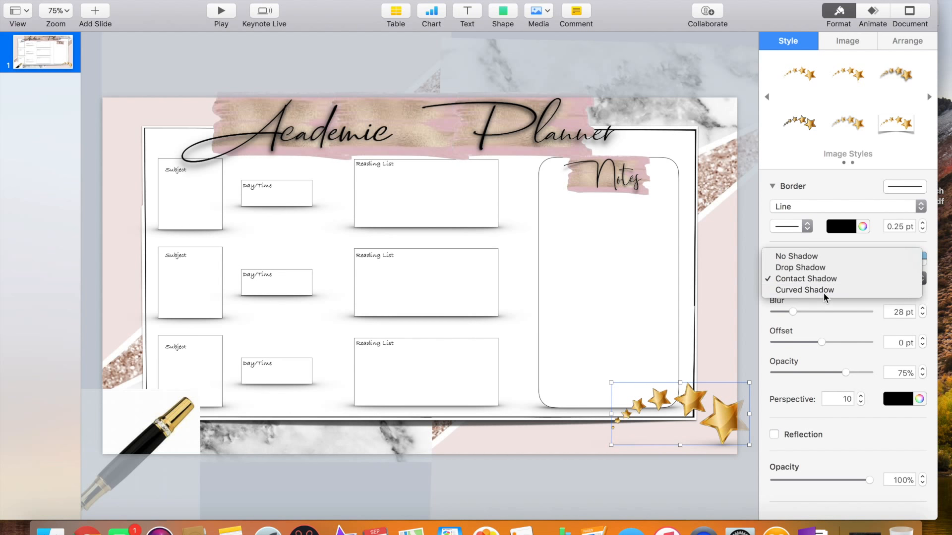
{"action": "left_click", "coordinate": [823, 293]}
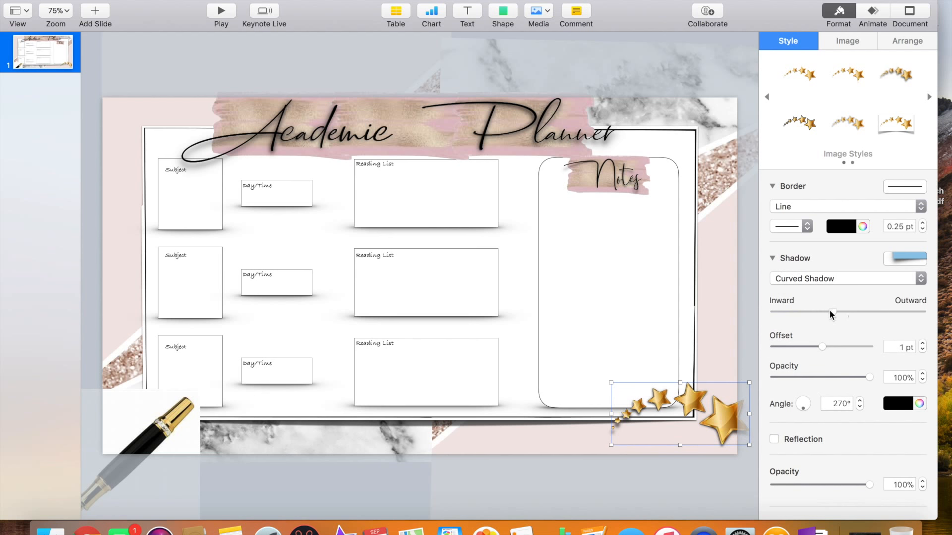
{"action": "left_click_drag", "start_coordinate": [831, 312], "coordinate": [816, 313]}
Step: Shrink the gold stars image to fit within the slide's lower corner and lower its saturation to about -53%
{"action": "left_click_drag", "start_coordinate": [747, 386], "coordinate": [704, 408]}
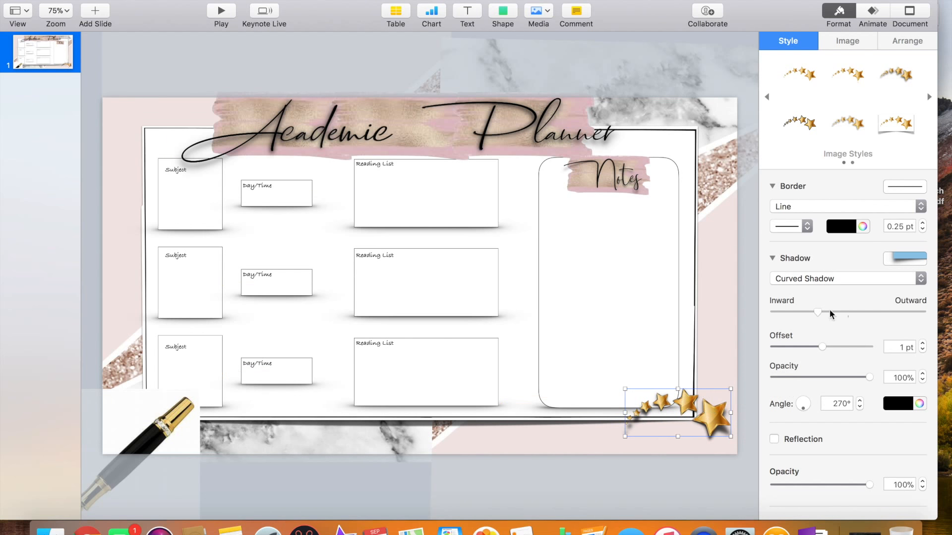
{"action": "left_click", "coordinate": [842, 35]}
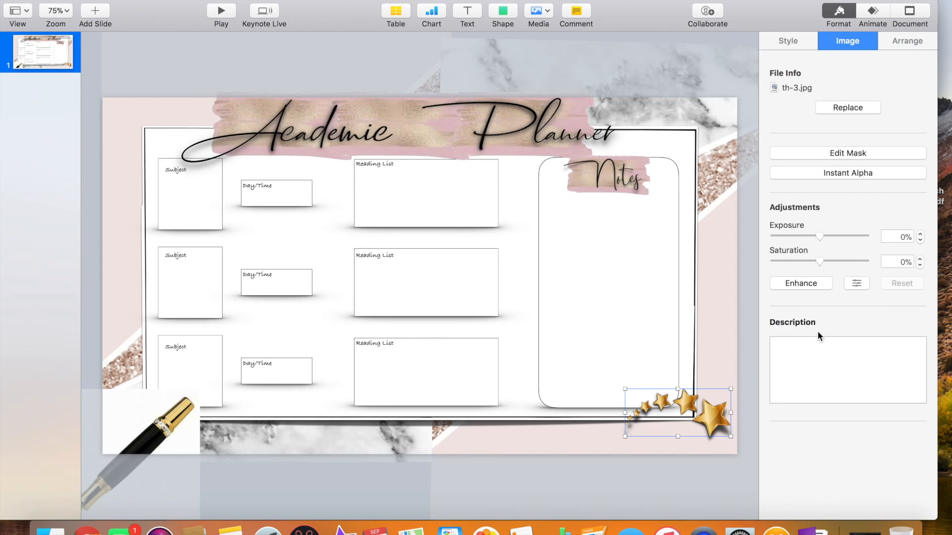
{"action": "left_click_drag", "start_coordinate": [819, 266], "coordinate": [794, 267]}
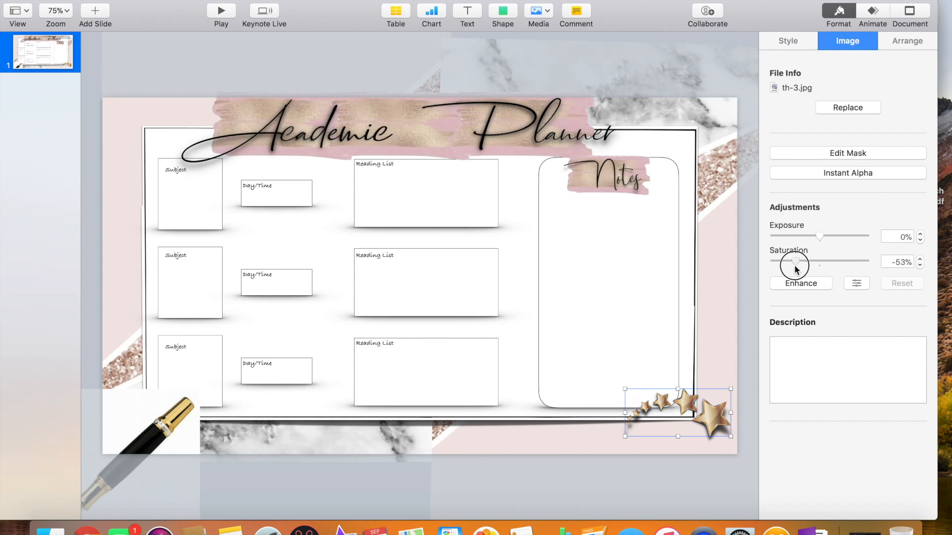
Step: Bring the fountain pen image to the middle of the slide and remove its white background with Instant Alpha
{"action": "left_click_drag", "start_coordinate": [159, 405], "coordinate": [415, 233]}
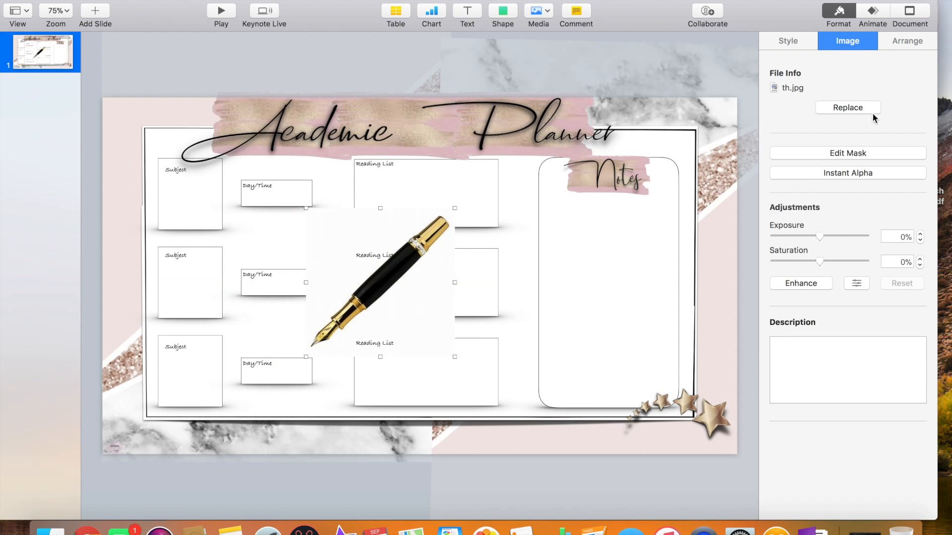
{"action": "left_click", "coordinate": [860, 171]}
{"action": "left_click_drag", "start_coordinate": [418, 233], "coordinate": [425, 257]}
{"action": "left_click", "coordinate": [496, 391]}
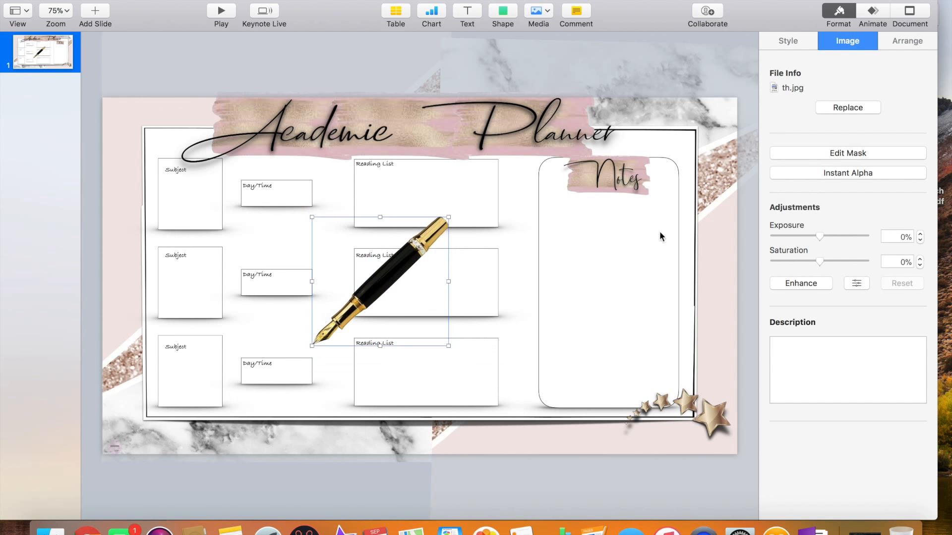
Step: Give the pen image a black 0.25 pt line border and a curved shadow
{"action": "left_click", "coordinate": [790, 40]}
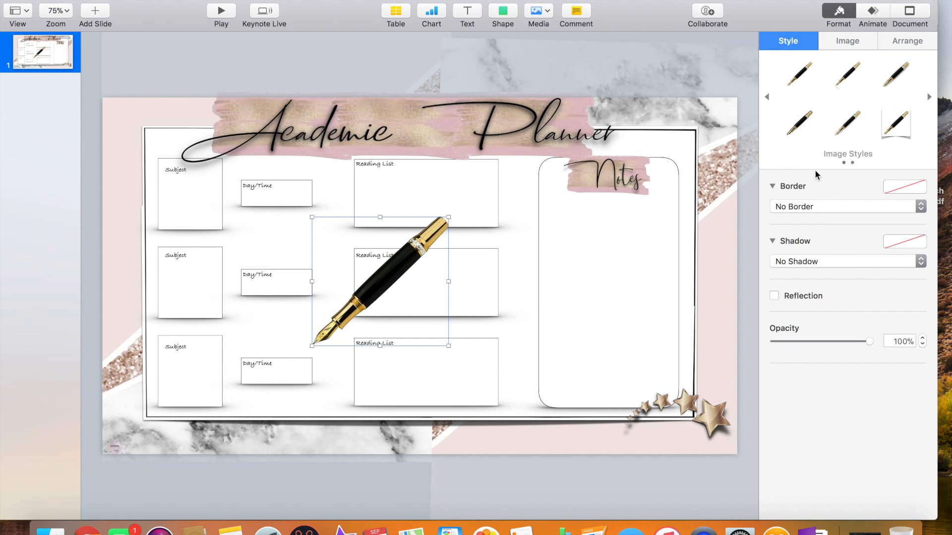
{"action": "left_click", "coordinate": [825, 206]}
{"action": "left_click", "coordinate": [813, 218]}
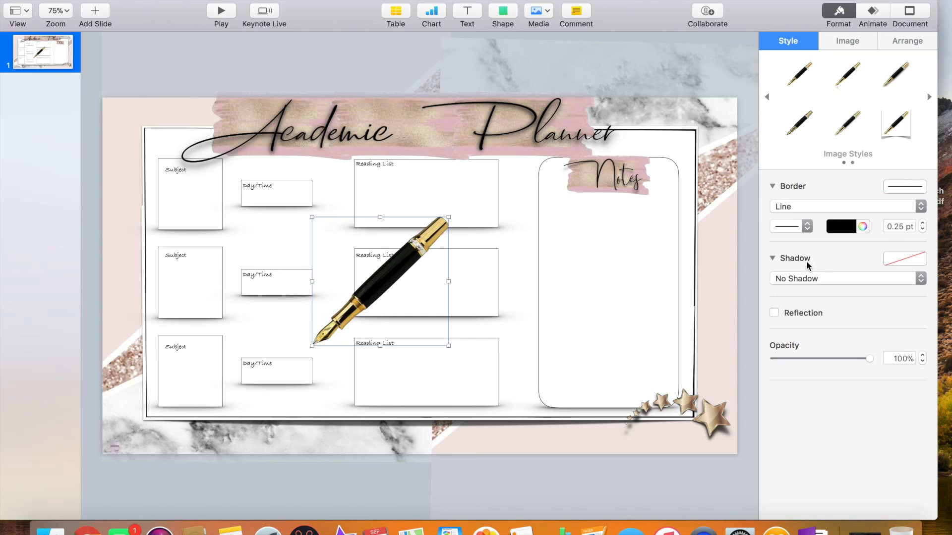
{"action": "left_click", "coordinate": [806, 274]}
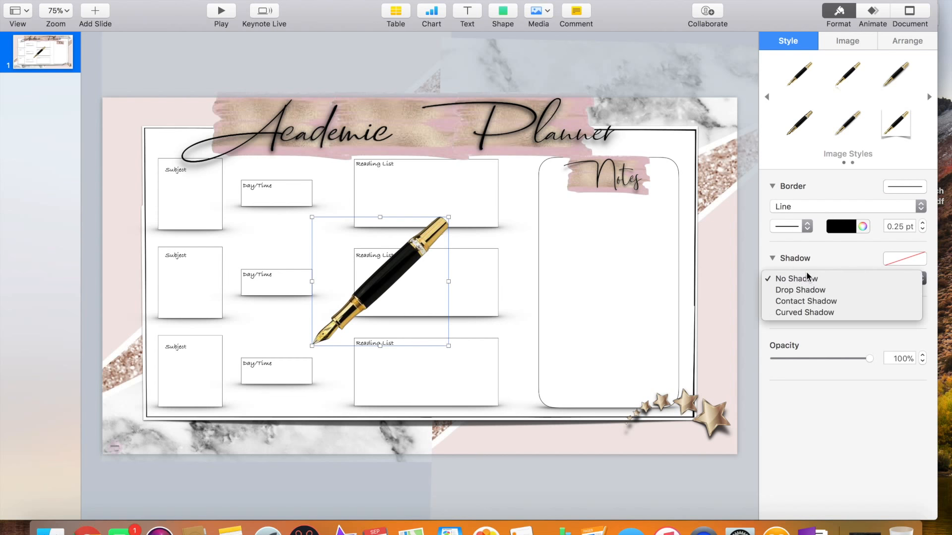
{"action": "left_click", "coordinate": [800, 314]}
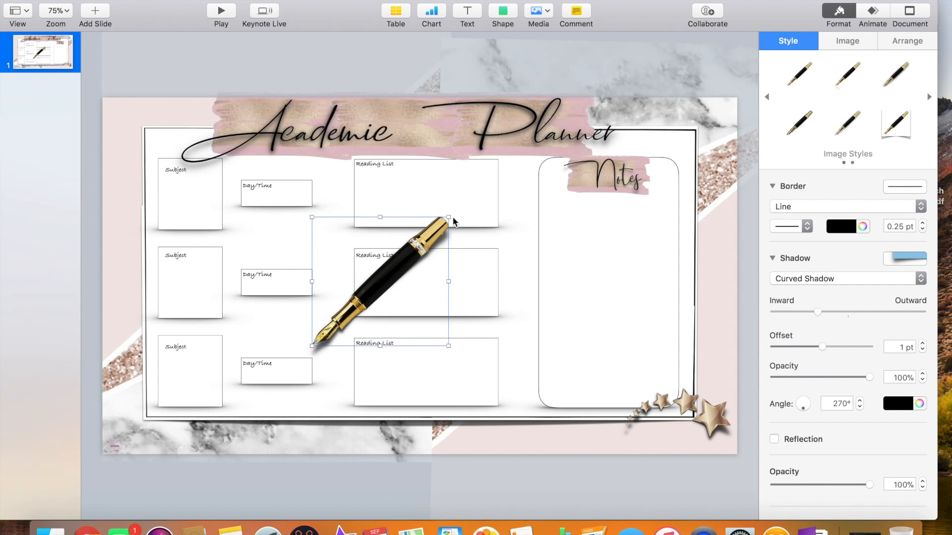
Step: Shrink the pen image and place it at the end of the word Planner, just above the Notes heading
{"action": "left_click_drag", "start_coordinate": [448, 217], "coordinate": [655, 121]}
{"action": "left_click_drag", "start_coordinate": [679, 89], "coordinate": [665, 104]}
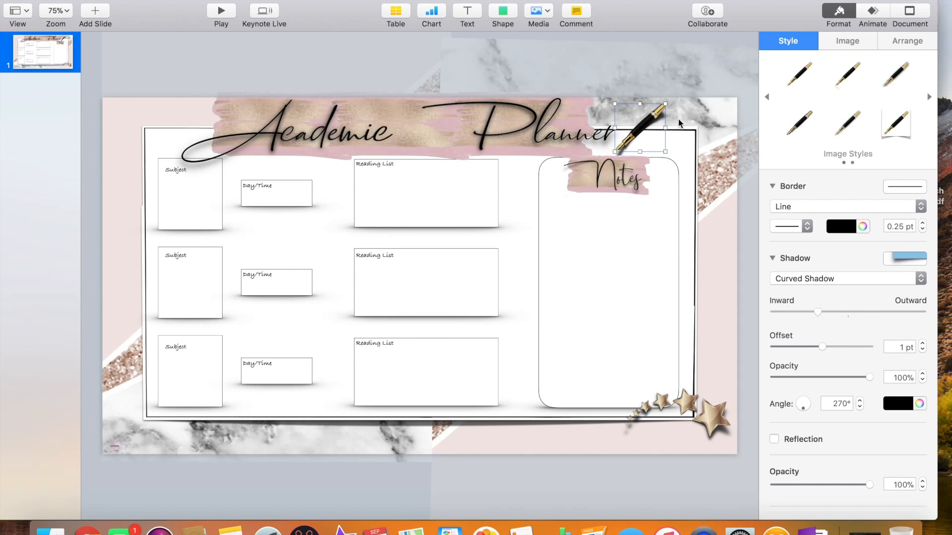
{"action": "left_click", "coordinate": [679, 122]}
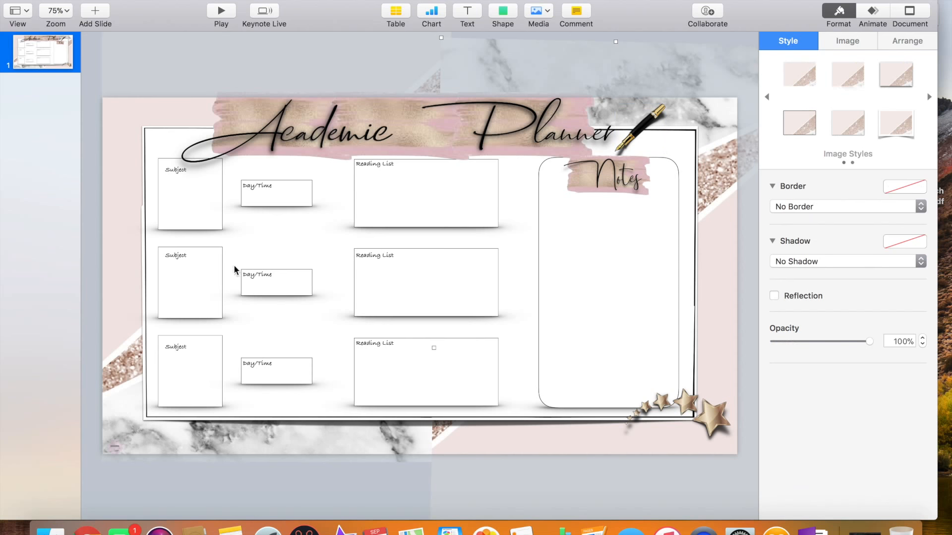